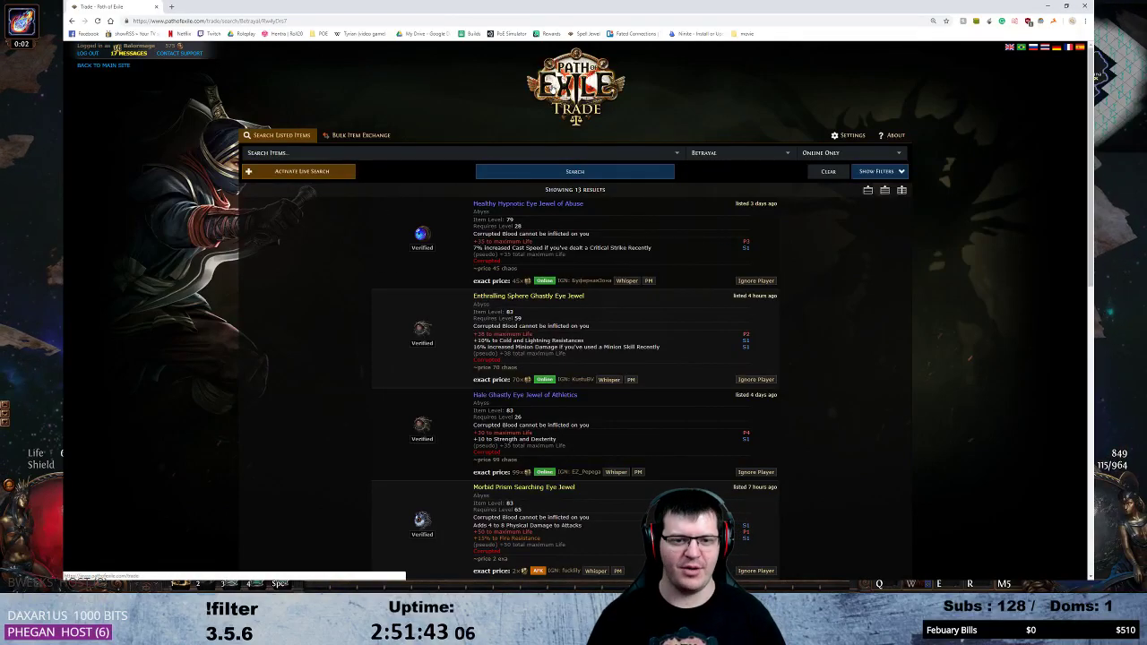
Reload the trade page to an empty Betrayal search form and zoom the page in.
{"action": "left_click", "coordinate": [554, 92]}
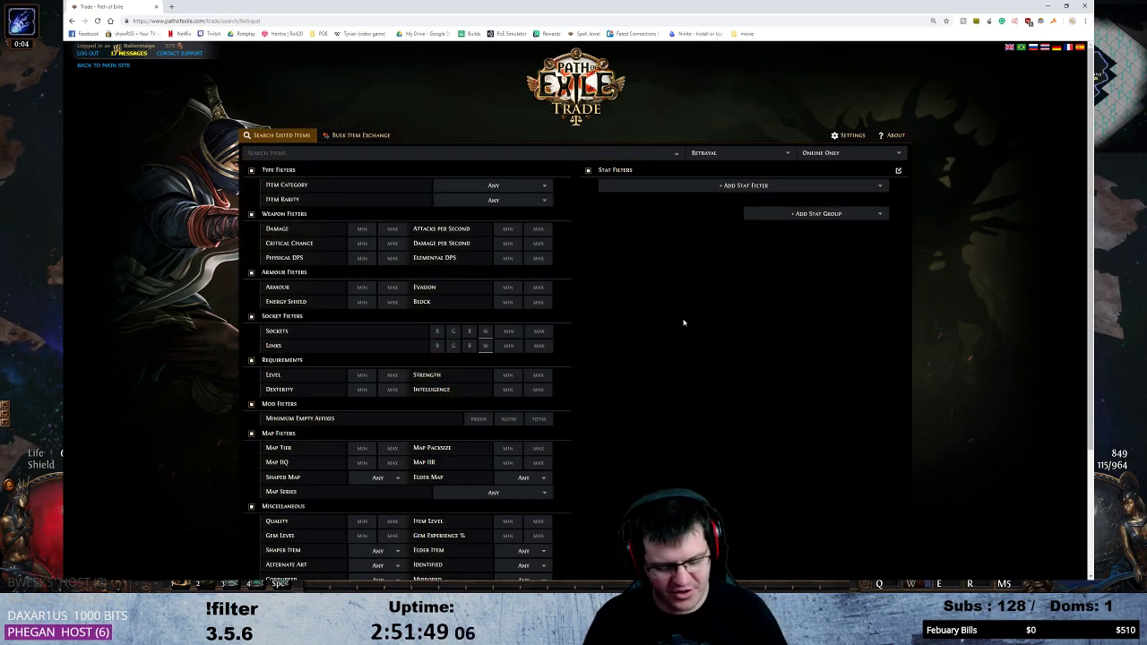
{"action": "key", "text": "ctrl+plus"}
{"action": "scroll", "coordinate": [683, 323], "scroll_direction": "down", "scroll_amount": 1}
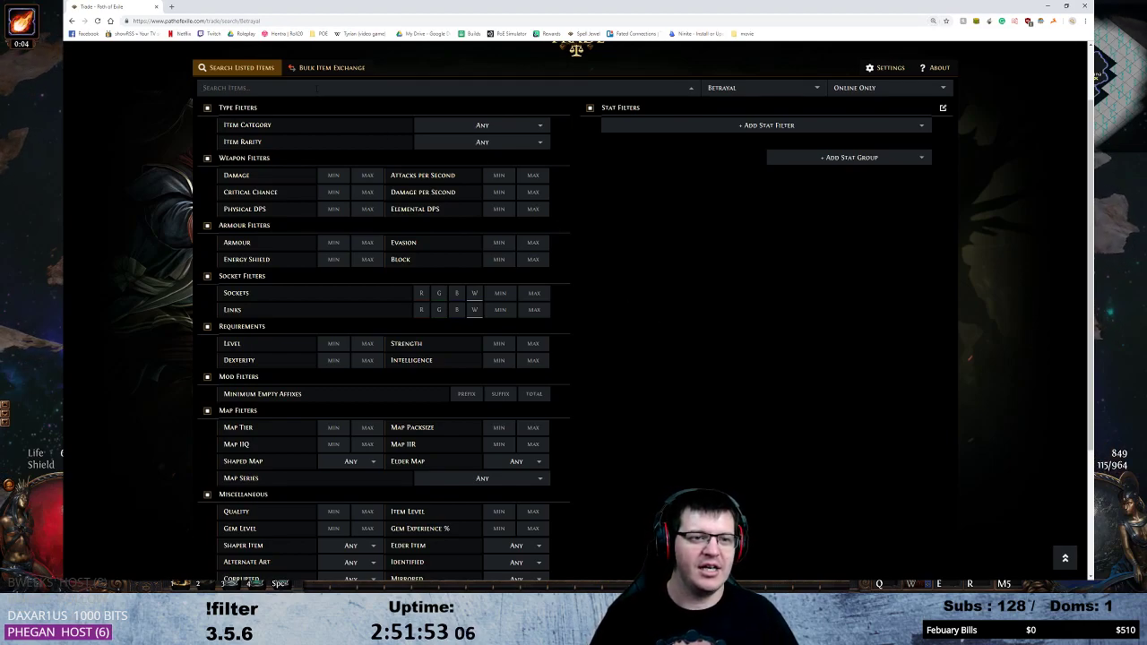
Pick Any Jewel as the Item Category.
{"action": "left_click", "coordinate": [525, 130]}
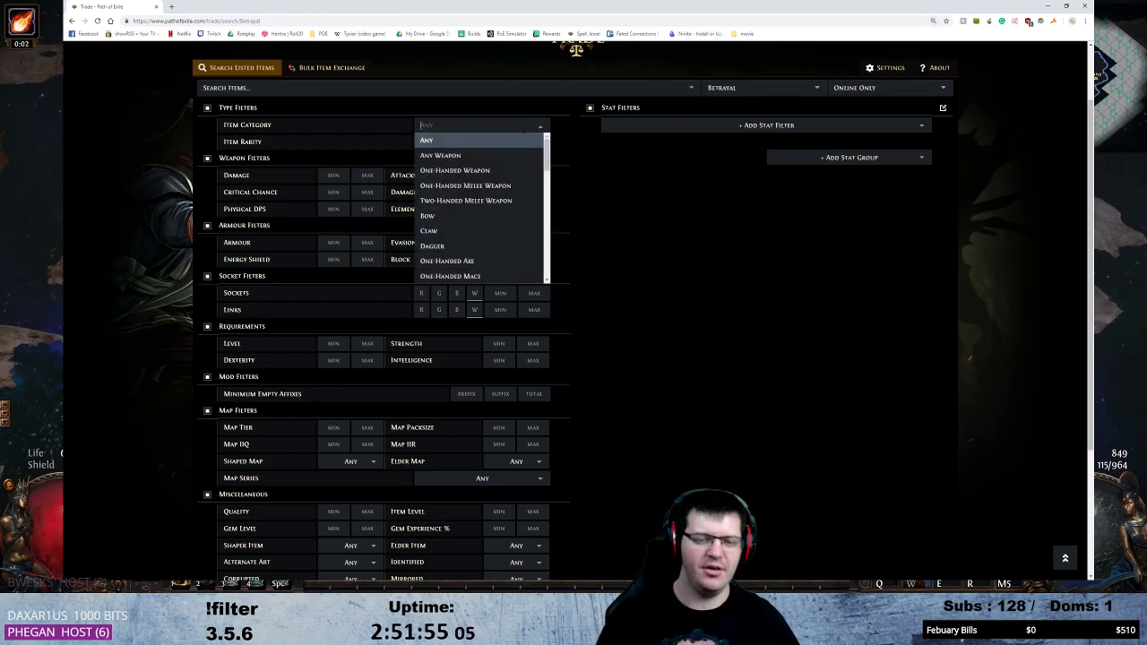
{"action": "type", "text": "je"}
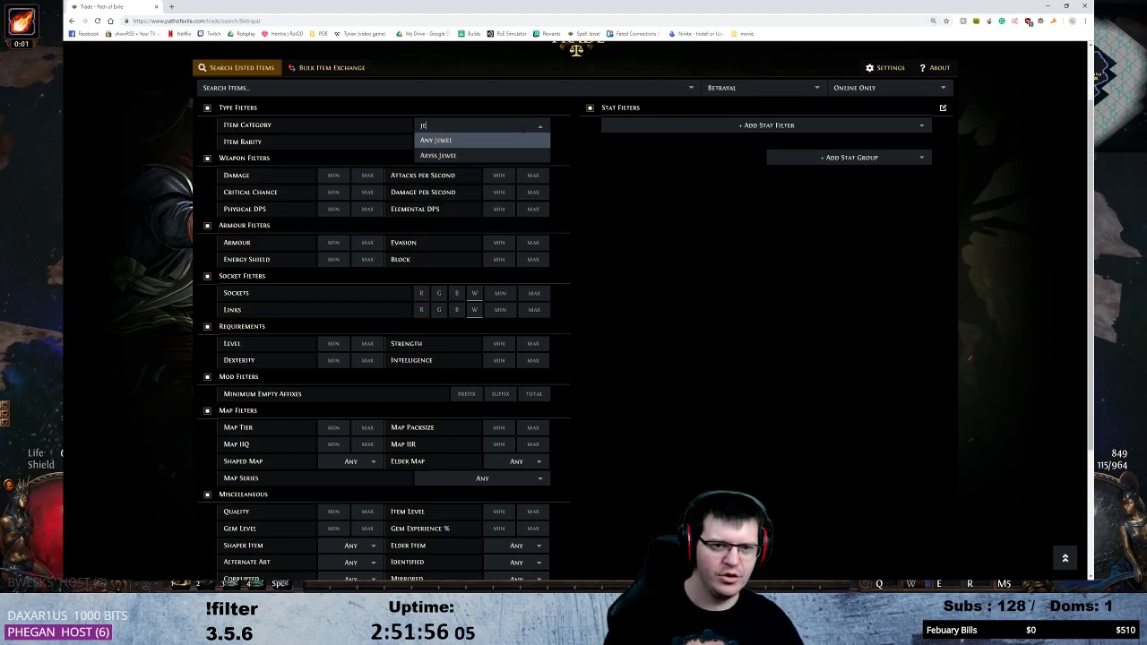
{"action": "left_click", "coordinate": [468, 141]}
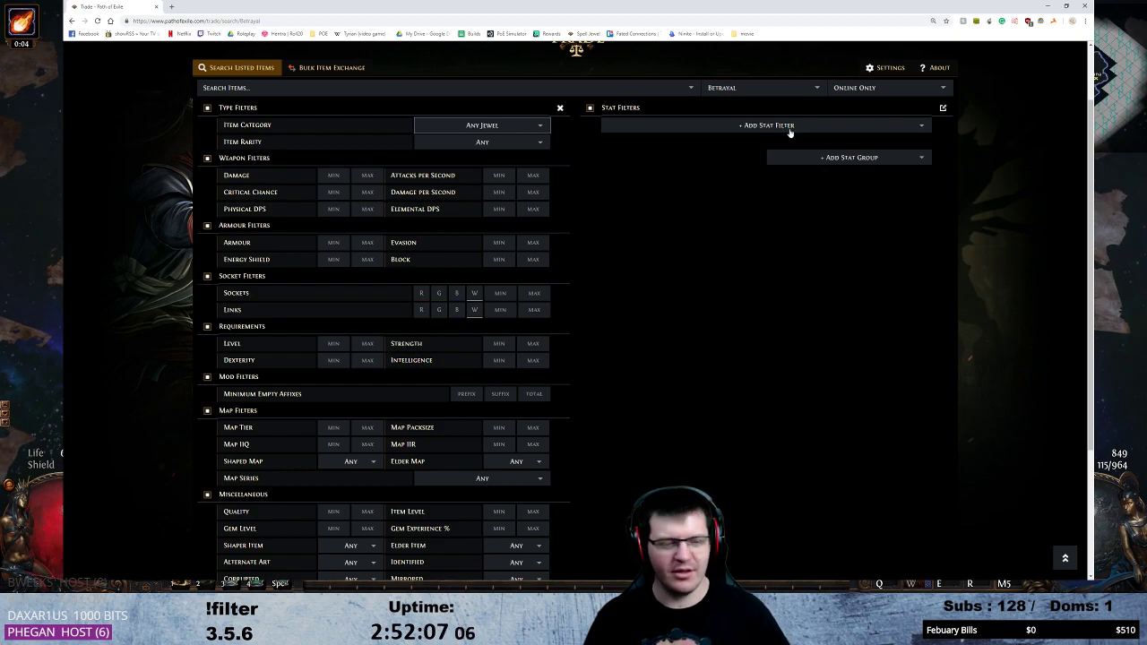
Add a pseudo +# total maximum Life stat filter with a minimum of 30.
{"action": "left_click", "coordinate": [736, 130]}
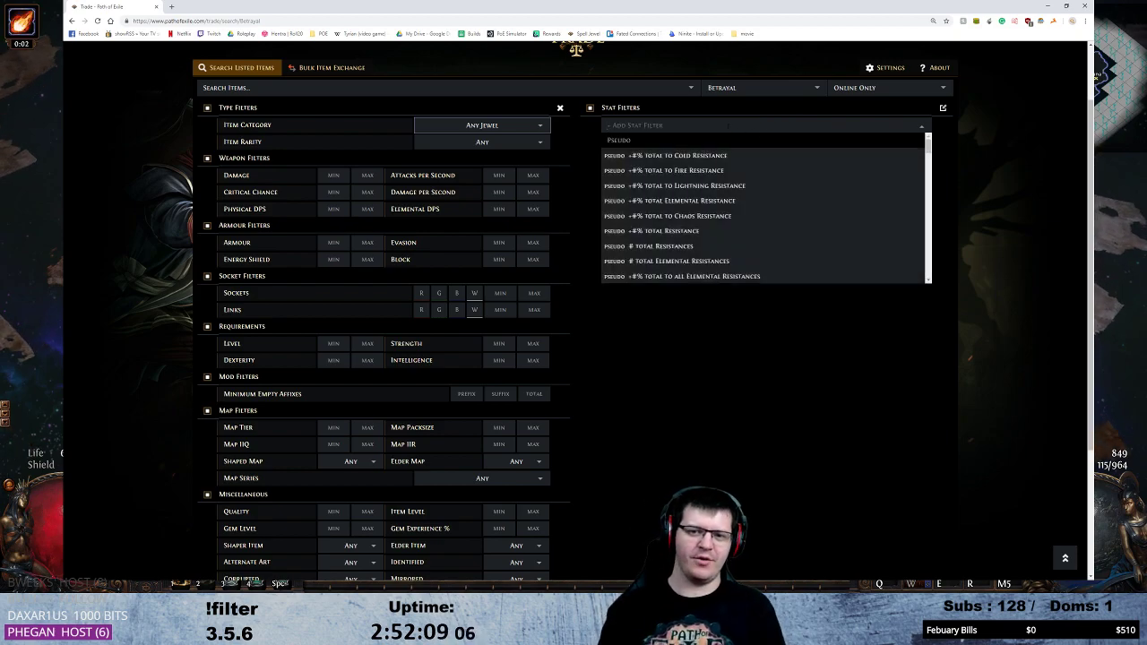
{"action": "type", "text": "life"}
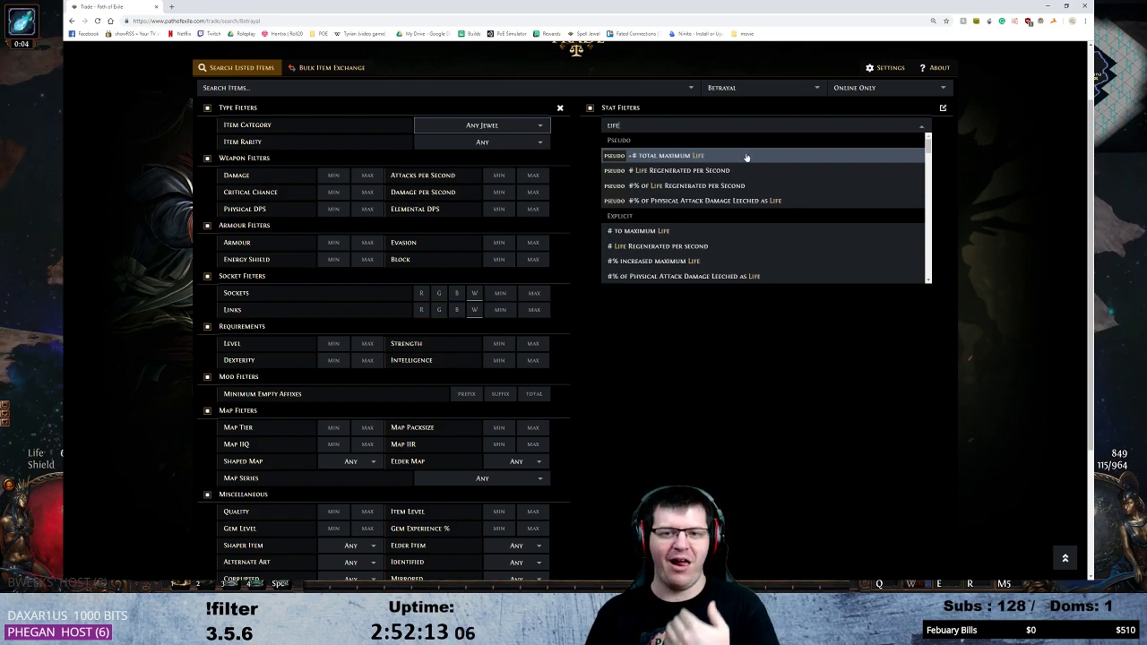
{"action": "left_click", "coordinate": [747, 157]}
{"action": "left_click", "coordinate": [881, 125]}
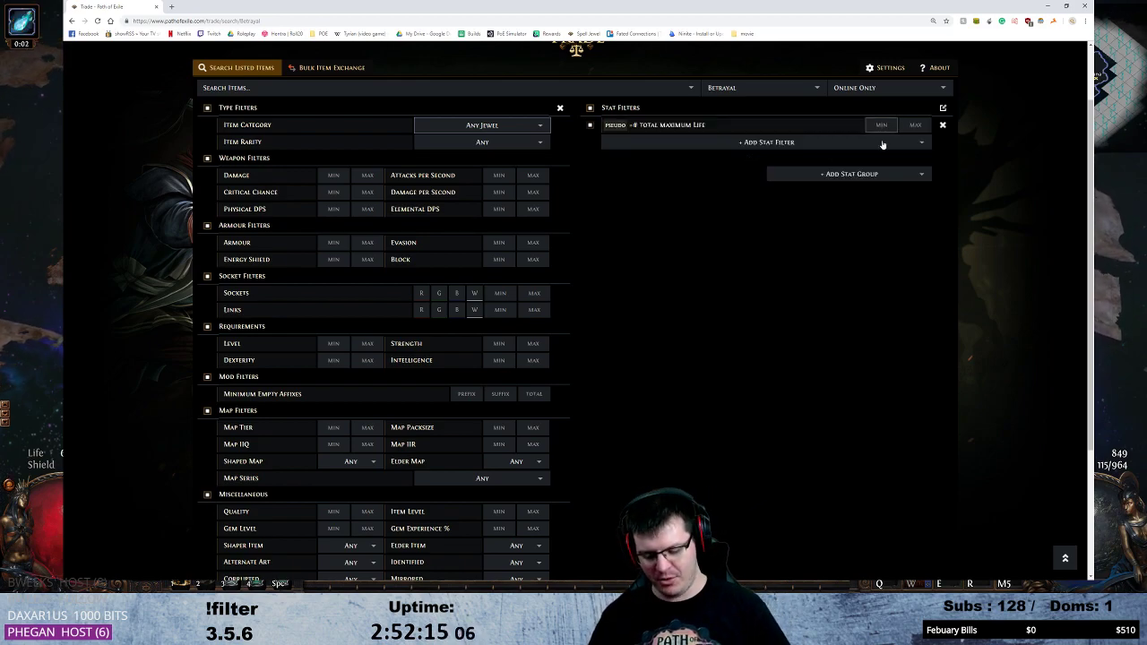
{"action": "type", "text": "30"}
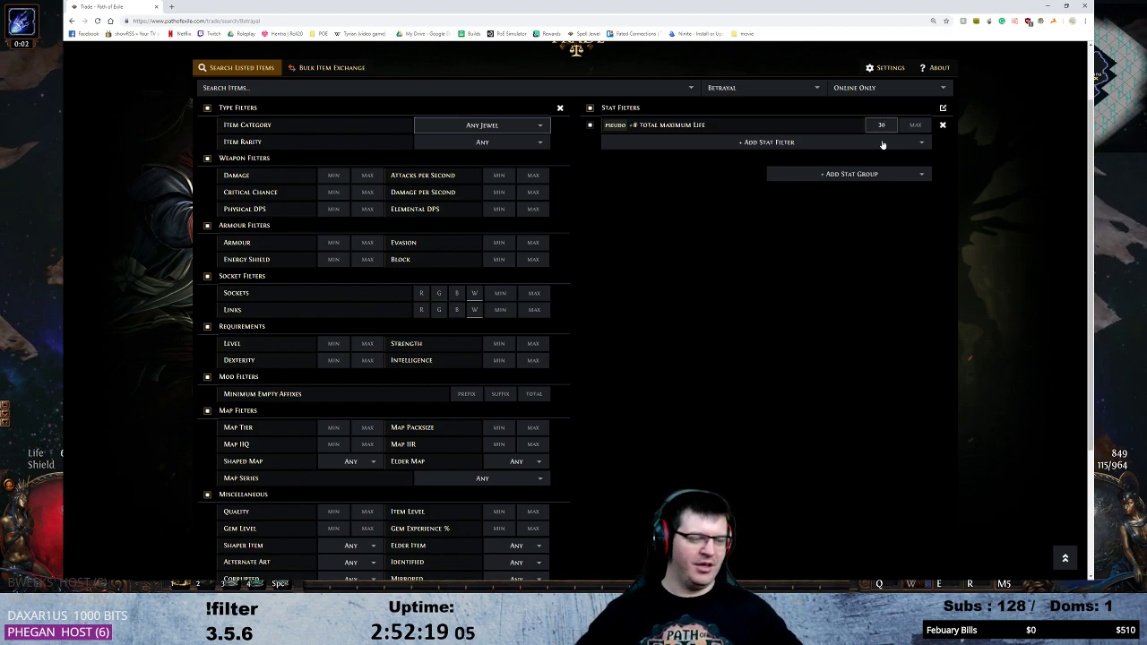
{"action": "left_click", "coordinate": [868, 241]}
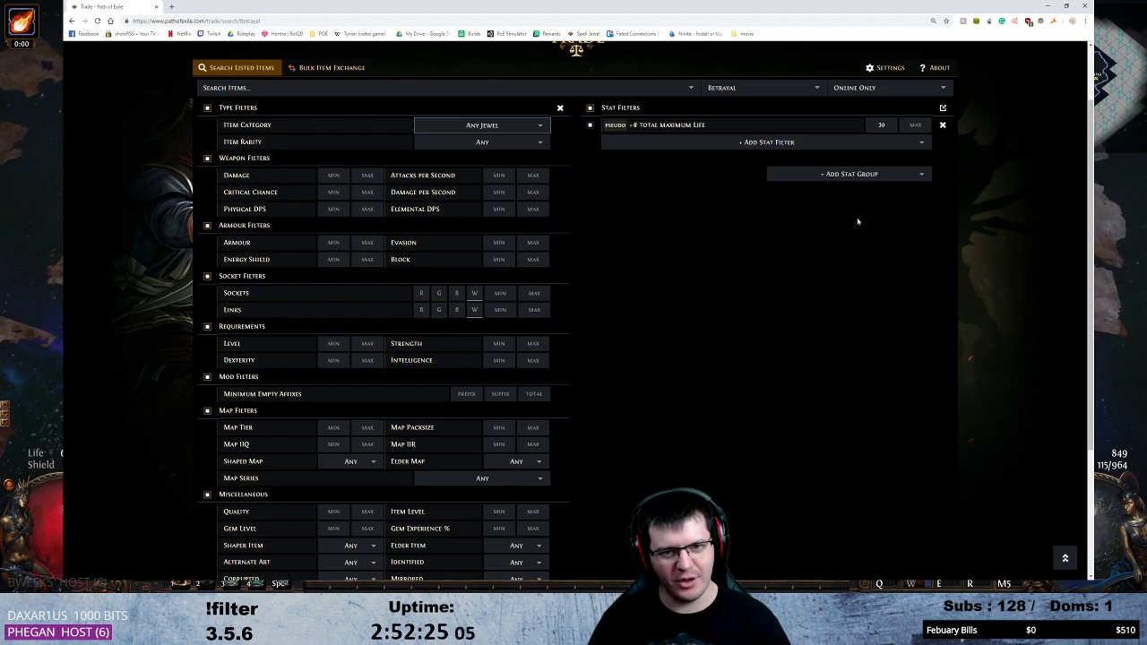
{"action": "left_click", "coordinate": [850, 176]}
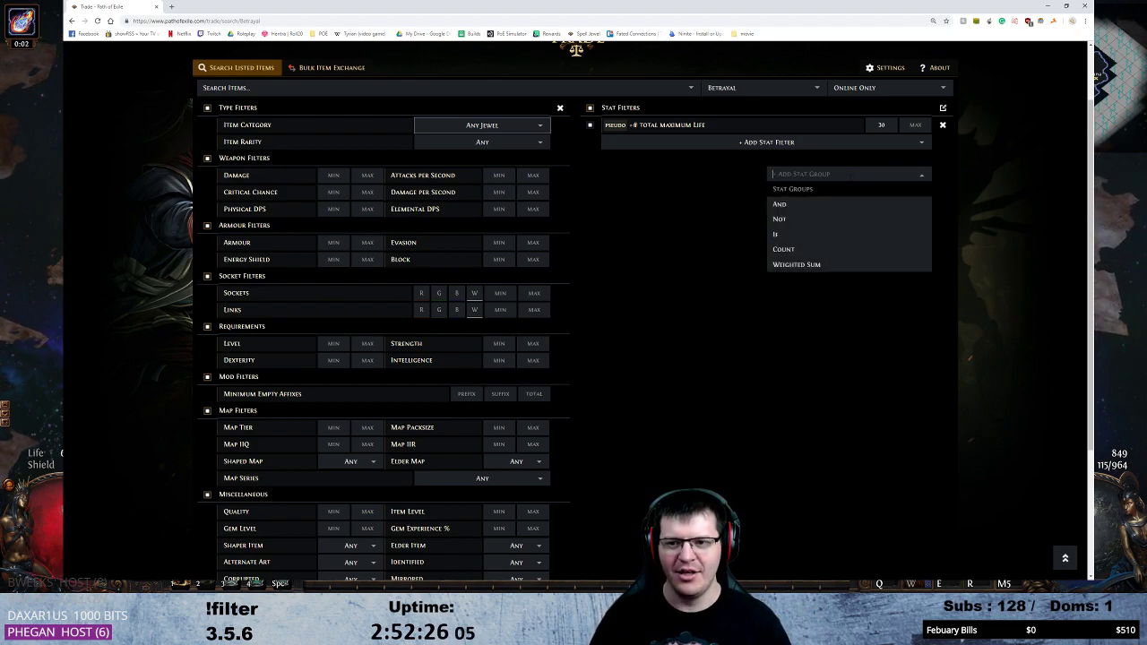
Choose Weighted Sum as the new stat group type under the Life filter.
{"action": "left_click", "coordinate": [798, 265]}
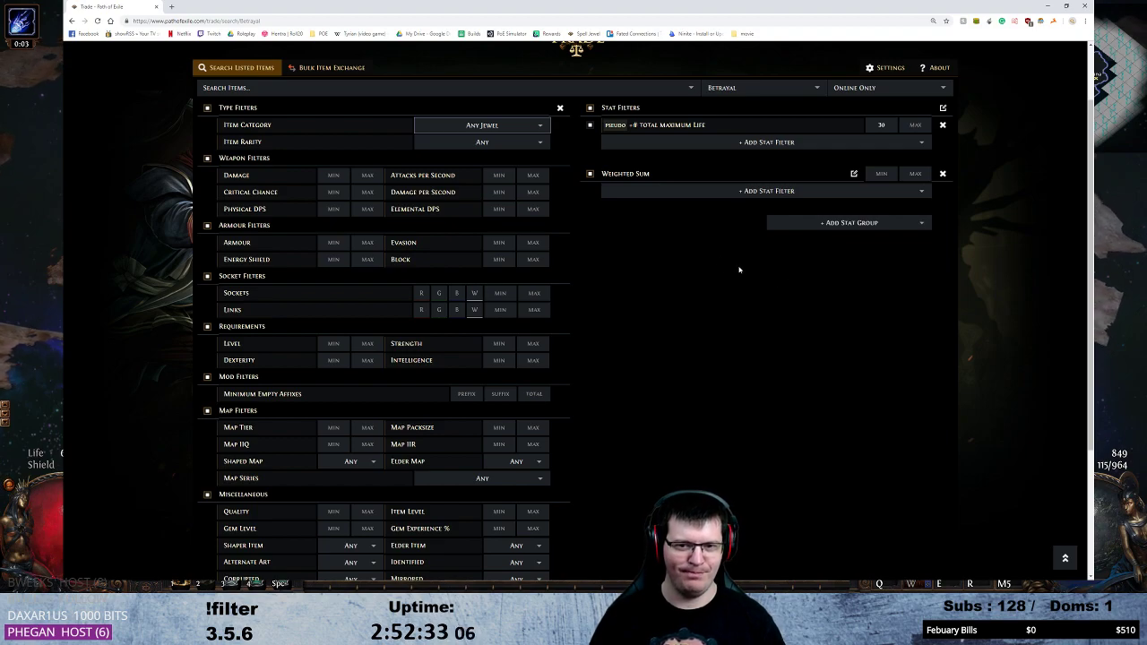
{"action": "left_click", "coordinate": [674, 198]}
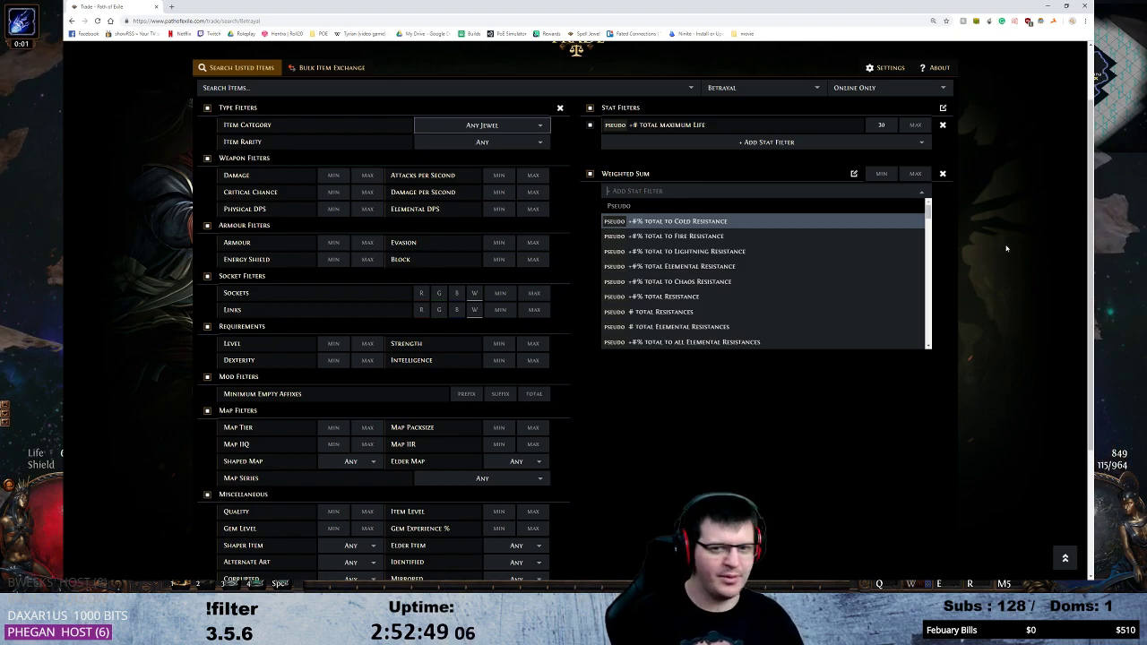
Add Cold Damage to Spells and its while-holding-a-Shield variant to the Weighted Sum group.
{"action": "type", "text": "Cold d"}
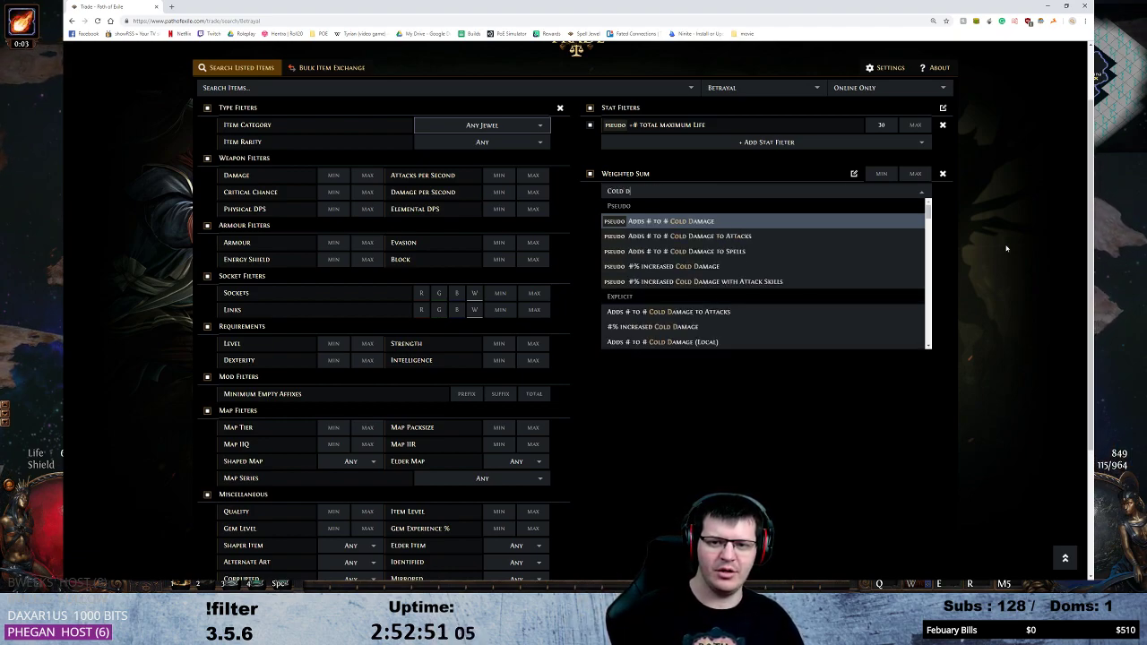
{"action": "type", "text": "amage to spel"}
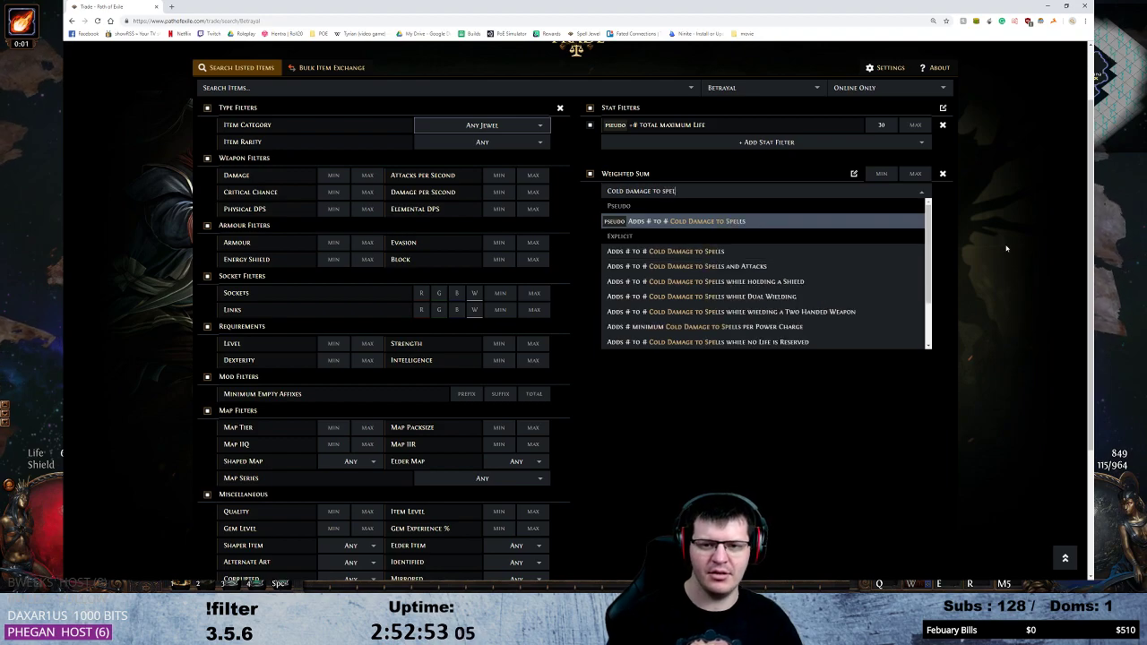
{"action": "left_click", "coordinate": [743, 254]}
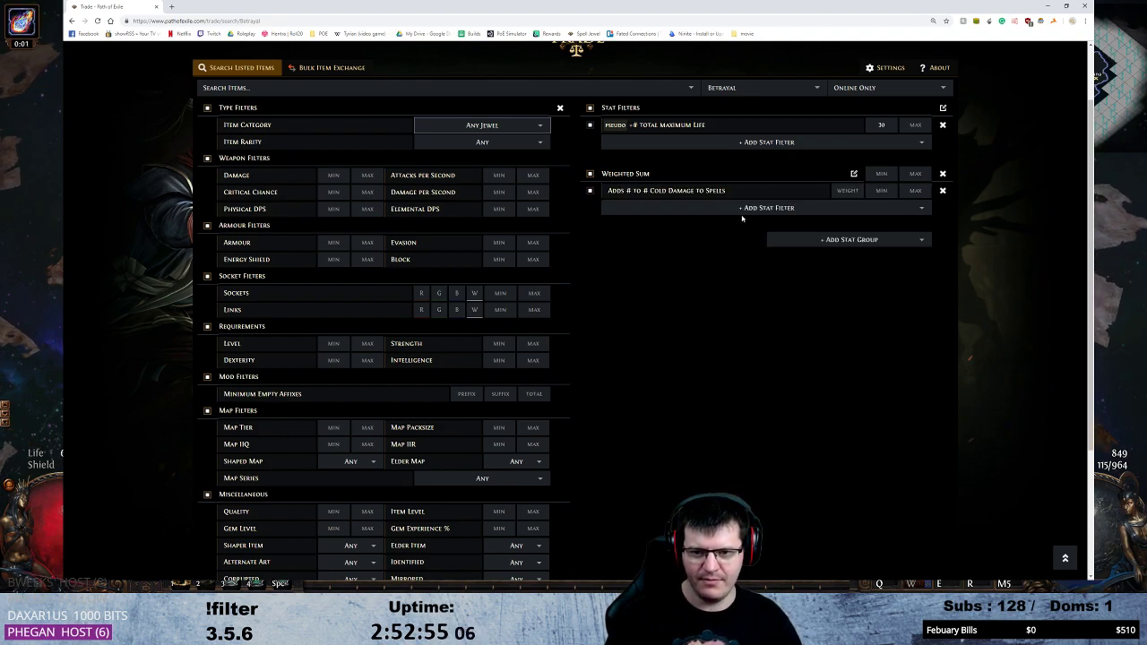
{"action": "left_click", "coordinate": [742, 208]}
{"action": "type", "text": "co"}
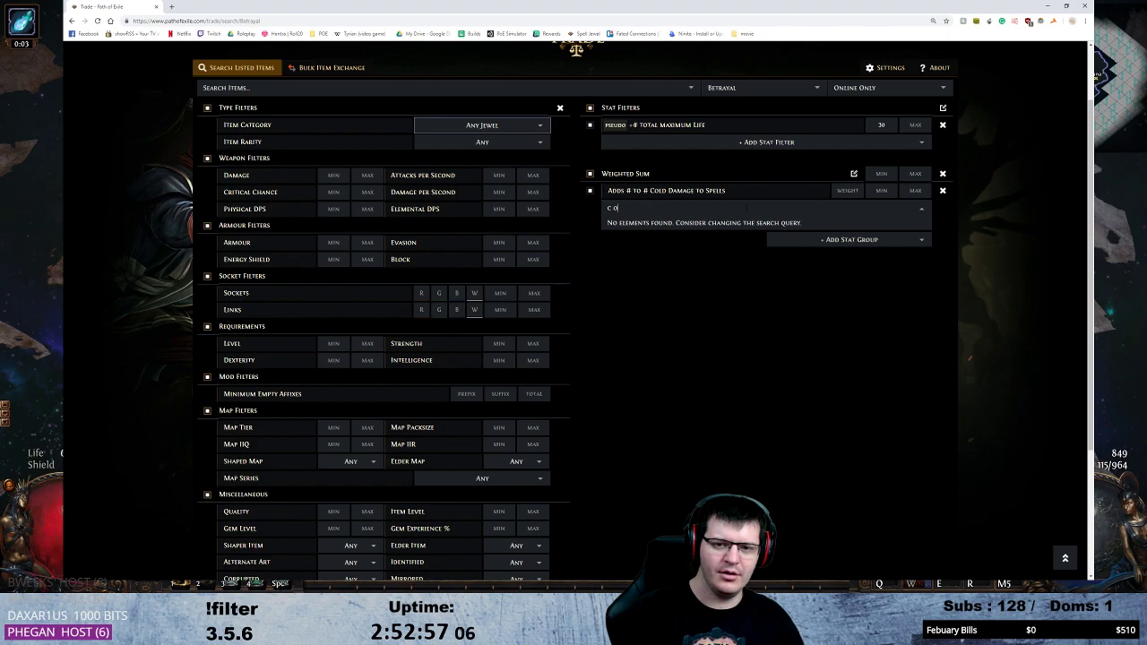
{"action": "type", "text": "ld damage"}
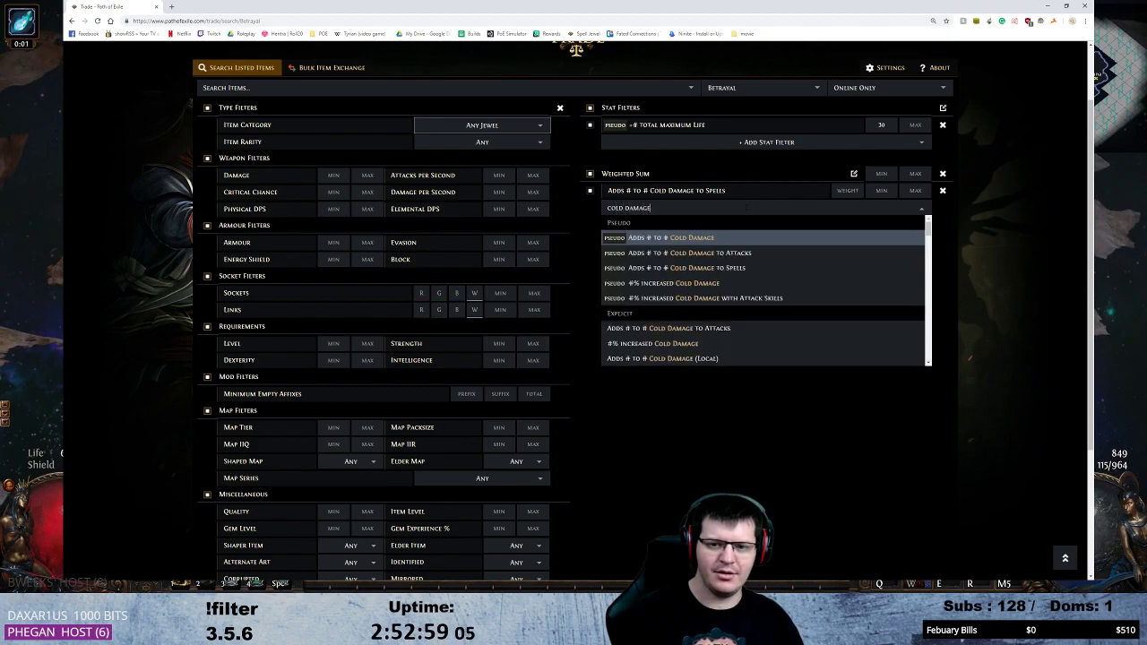
{"action": "type", "text": " to spells wh"}
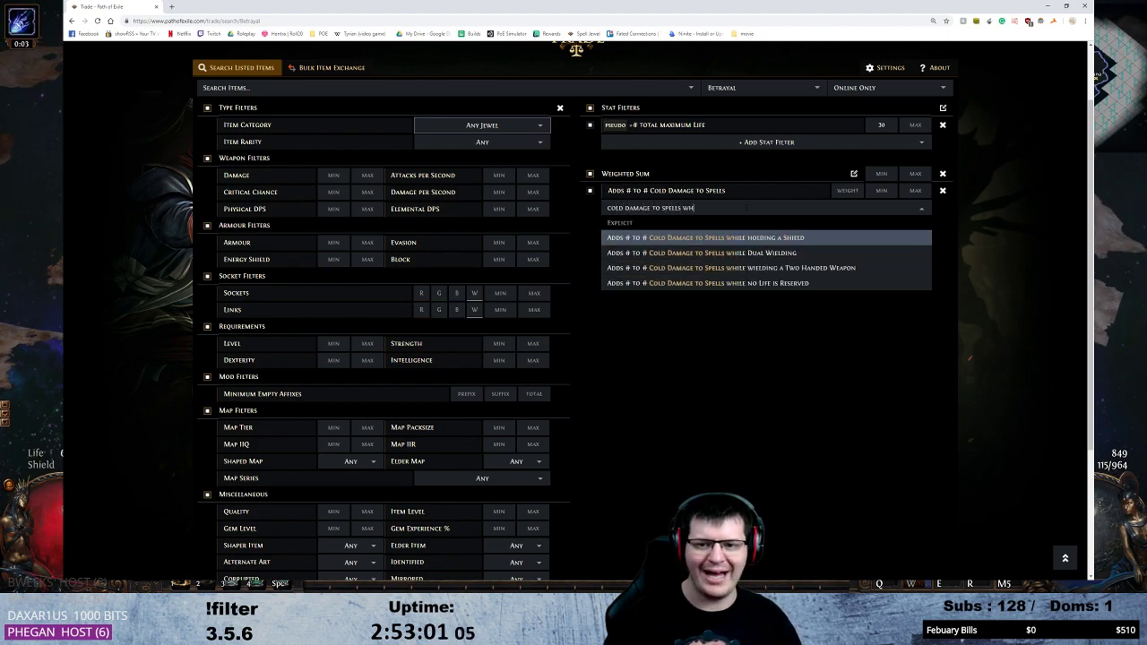
{"action": "left_click", "coordinate": [784, 240]}
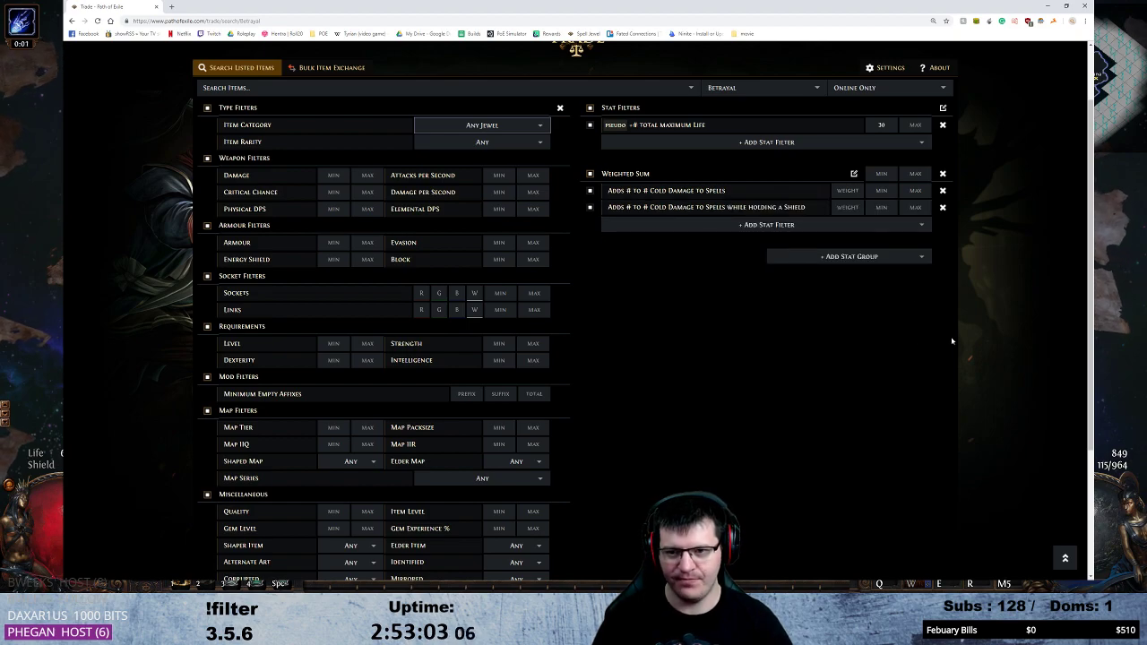
Set both cold spell damage weights to 1.
{"action": "left_click", "coordinate": [847, 190]}
{"action": "type", "text": "1"}
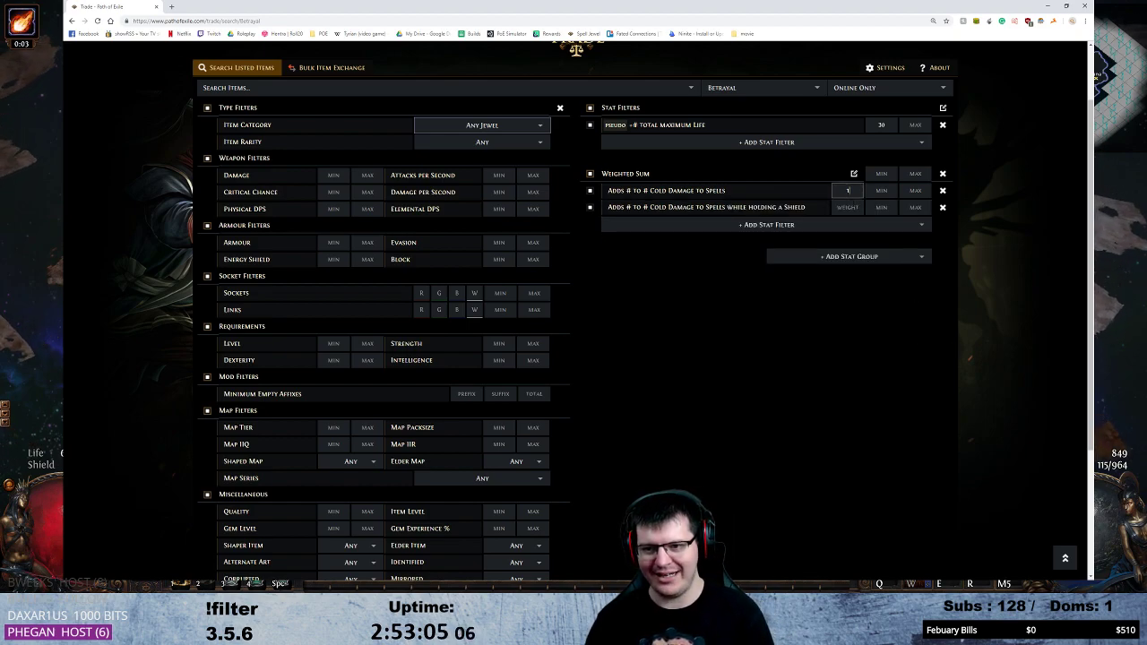
{"action": "left_click", "coordinate": [847, 207]}
{"action": "type", "text": "1"}
{"action": "left_click", "coordinate": [766, 224]}
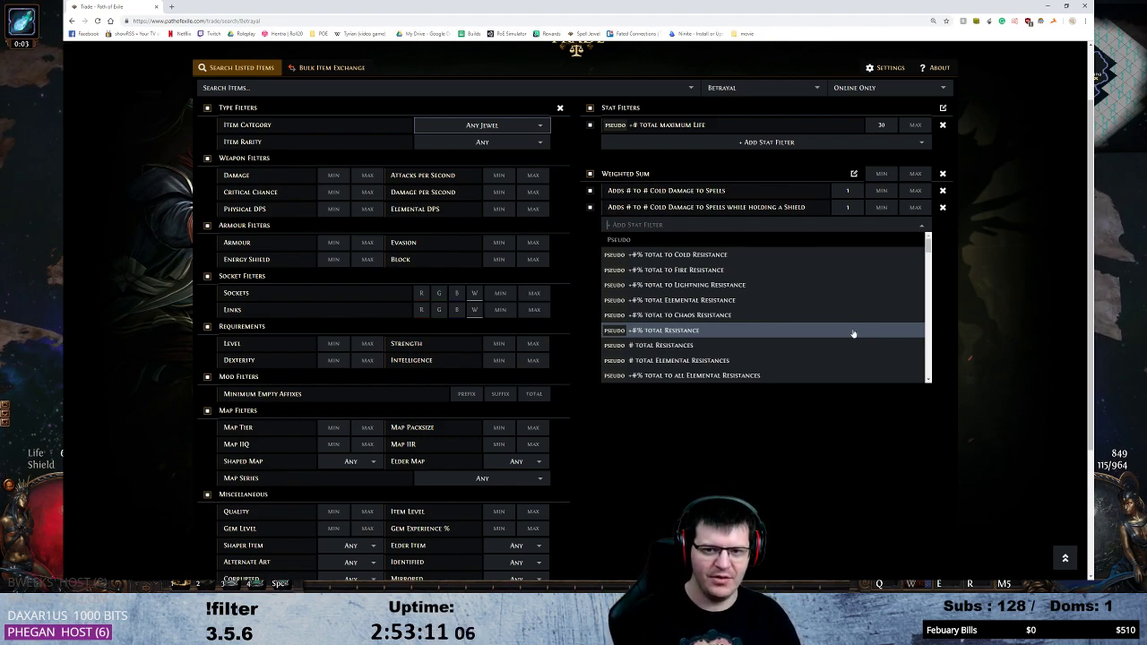
Add Fire Damage to Spells and its while-holding-a-Shield variant to the Weighted Sum.
{"action": "type", "text": "fire d"}
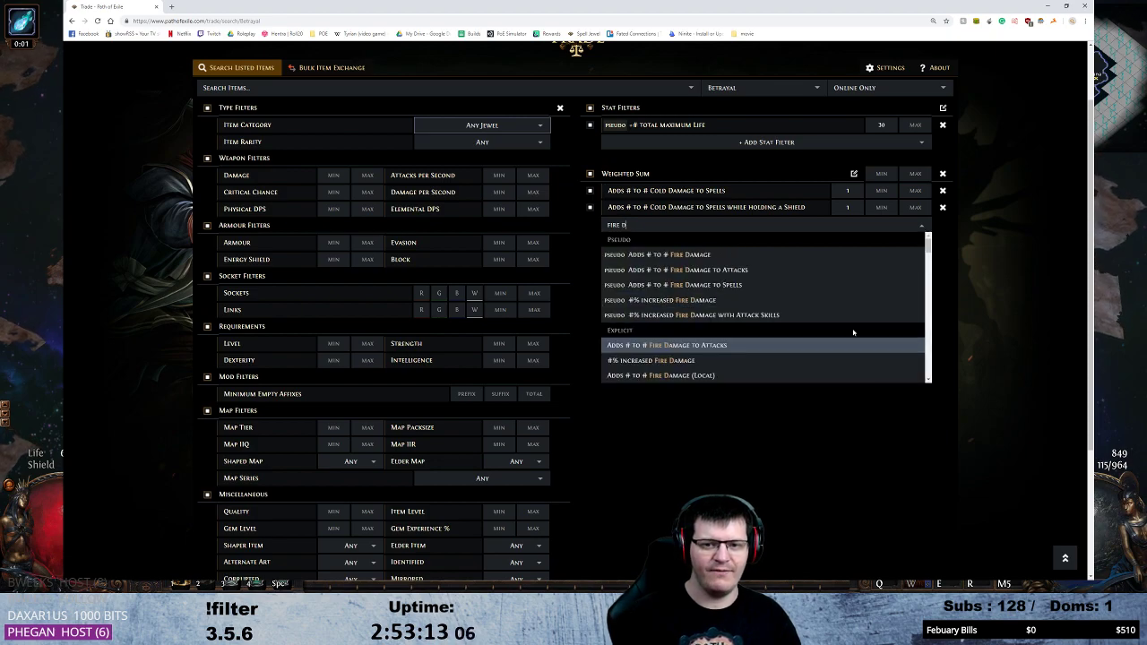
{"action": "type", "text": "amage to spells"}
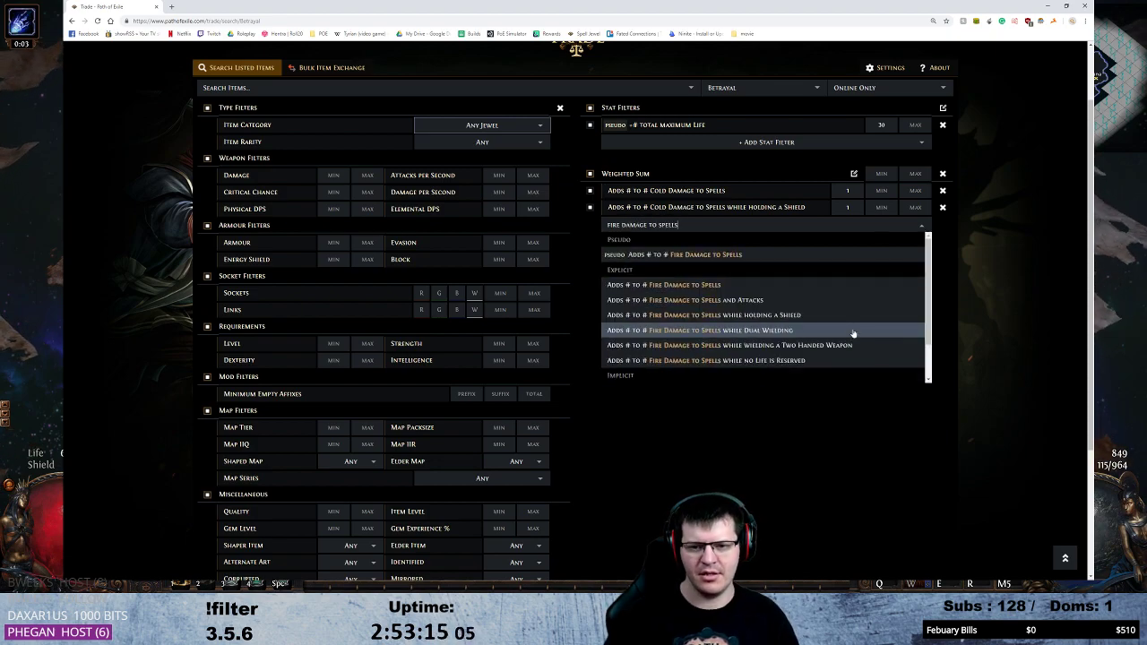
{"action": "left_click", "coordinate": [731, 285]}
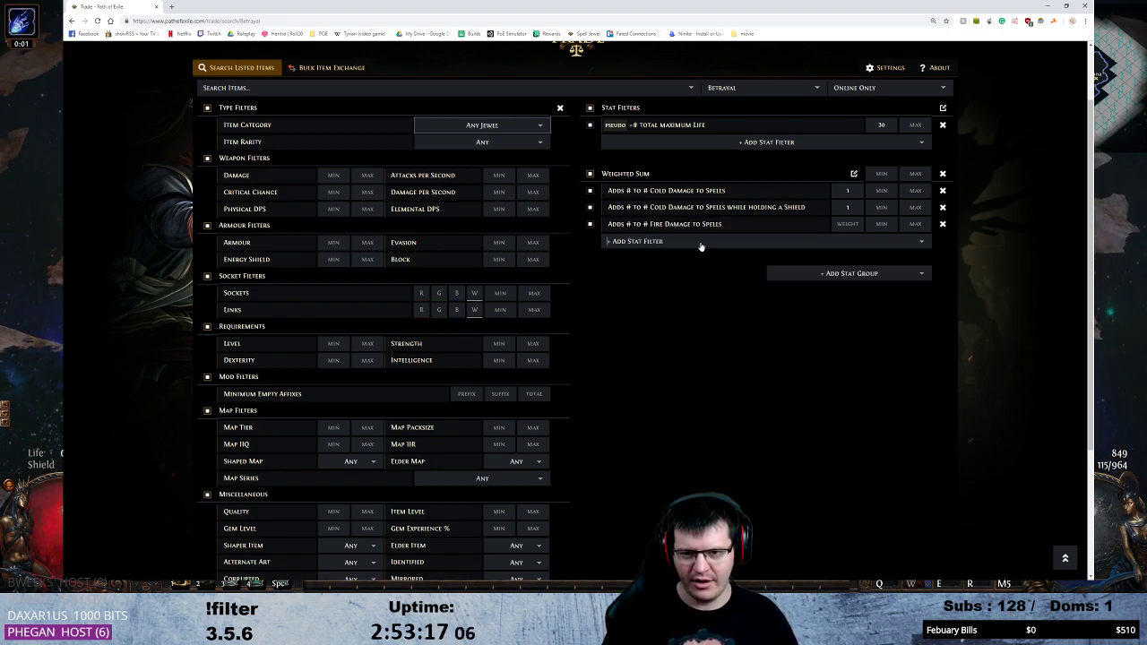
{"action": "left_click", "coordinate": [702, 244]}
{"action": "type", "text": "fire dam"}
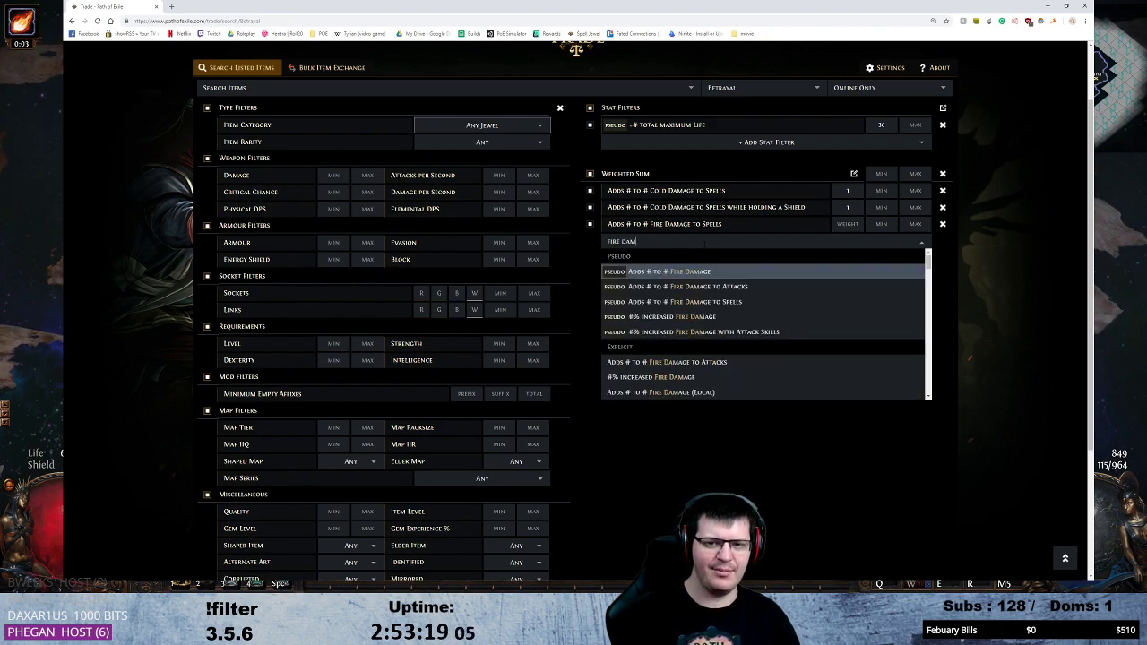
{"action": "type", "text": "age to spells whi"}
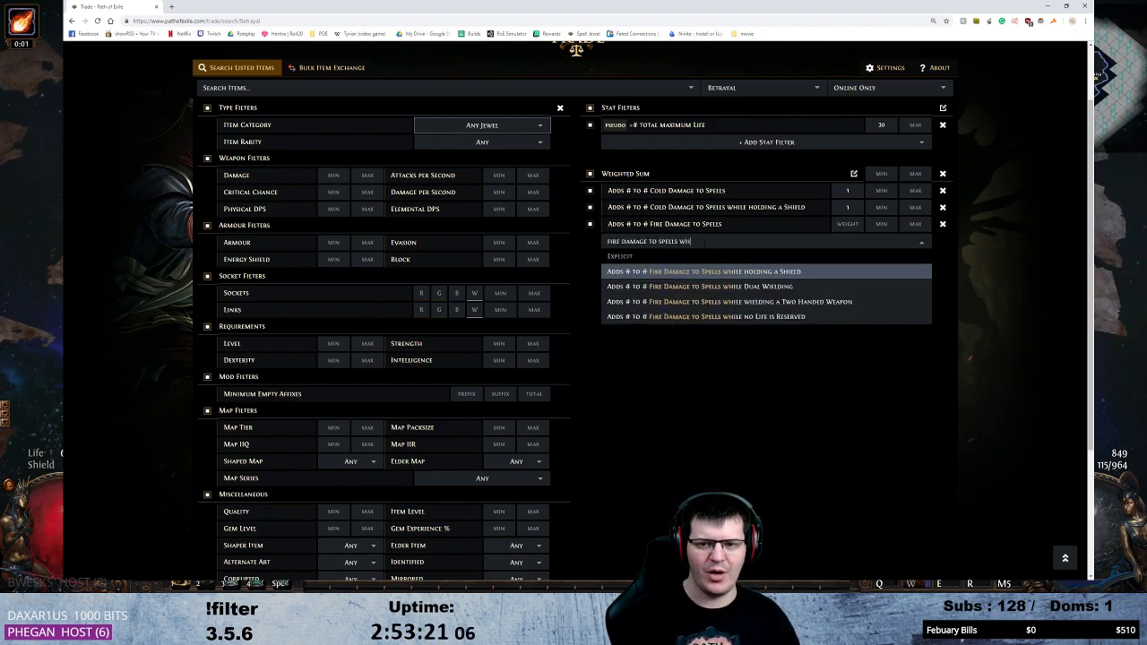
{"action": "key", "text": "Return"}
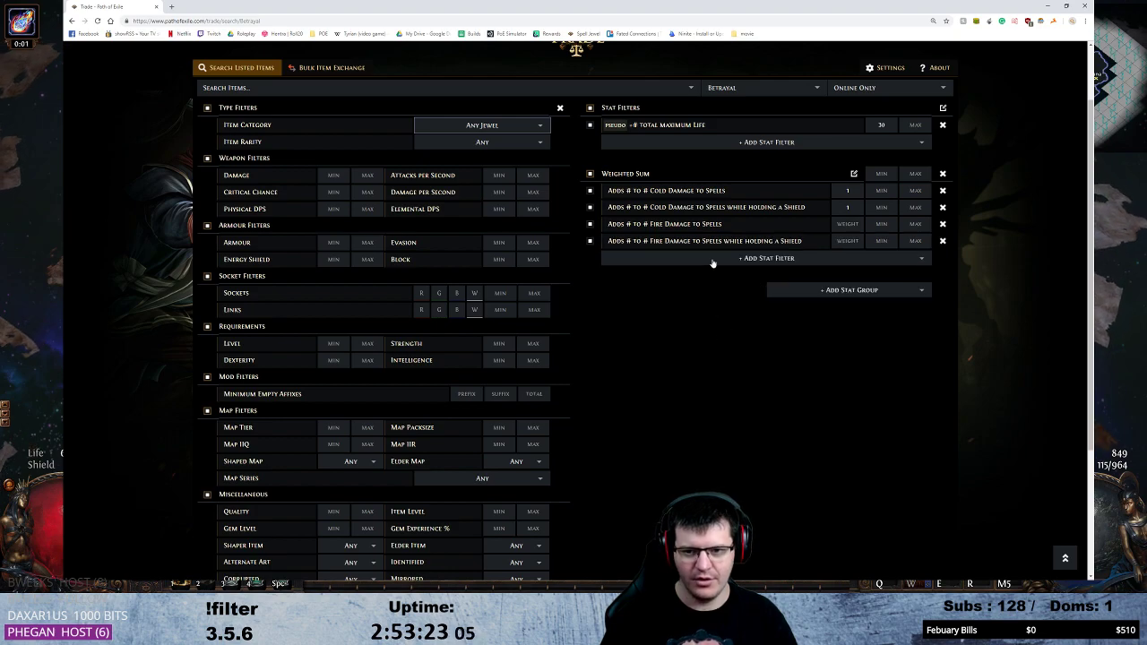
Add Lightning Damage to Spells and its while-holding-a-Shield variant to the Weighted Sum.
{"action": "left_click", "coordinate": [711, 258]}
{"action": "type", "text": "ligh"}
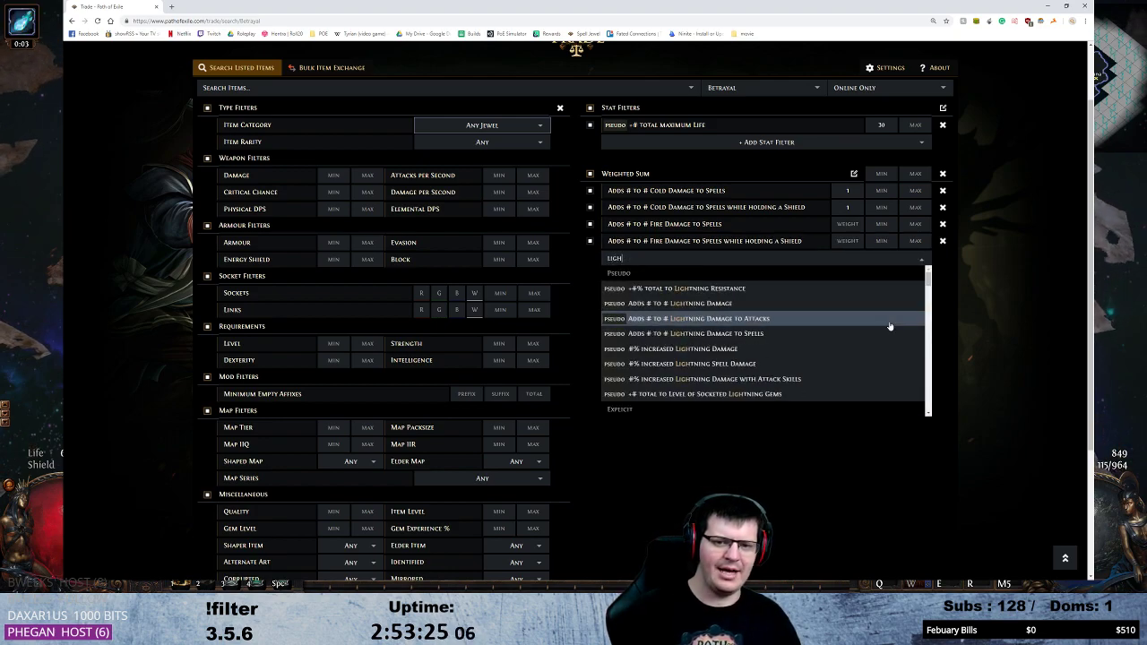
{"action": "type", "text": "tning damage to spells"}
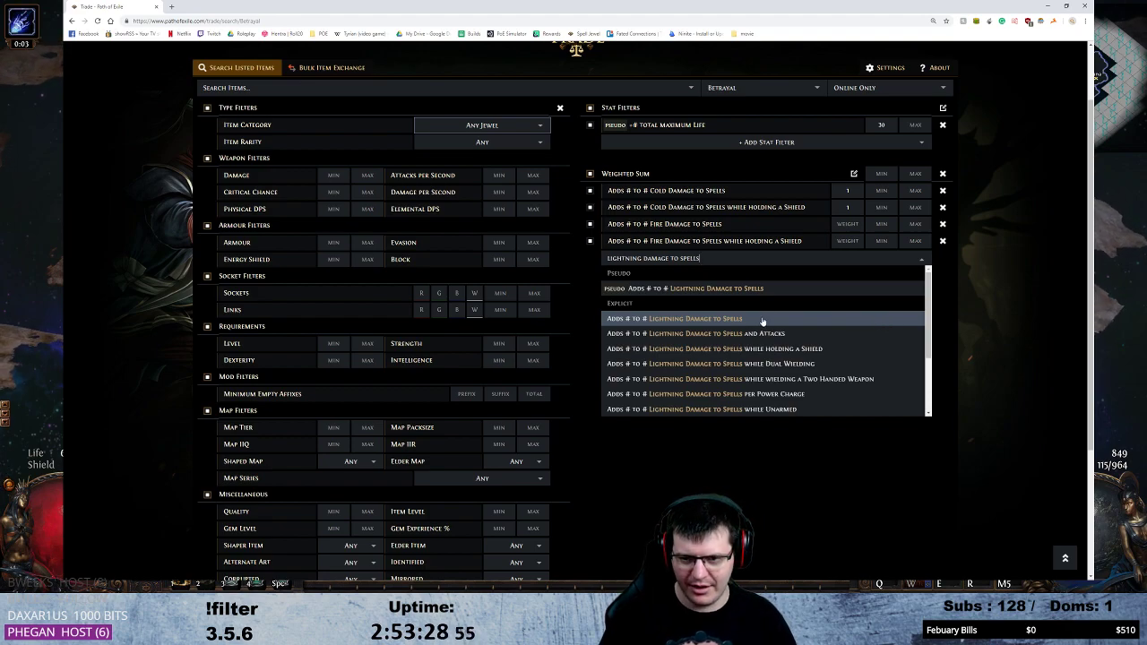
{"action": "left_click", "coordinate": [762, 319]}
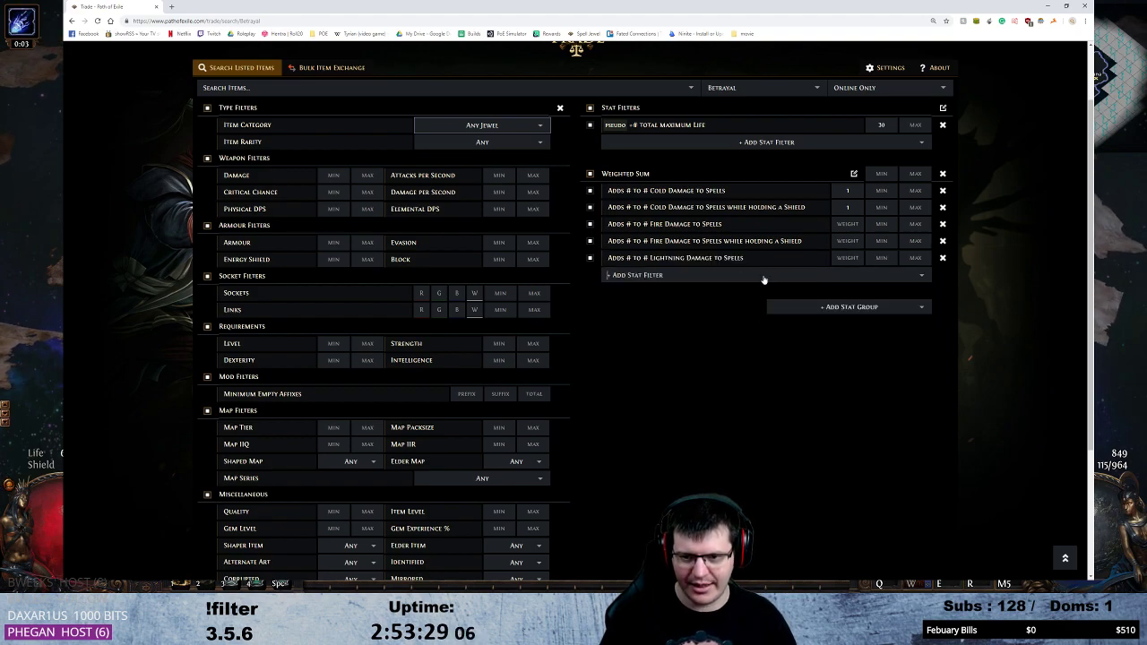
{"action": "type", "text": "lightning"}
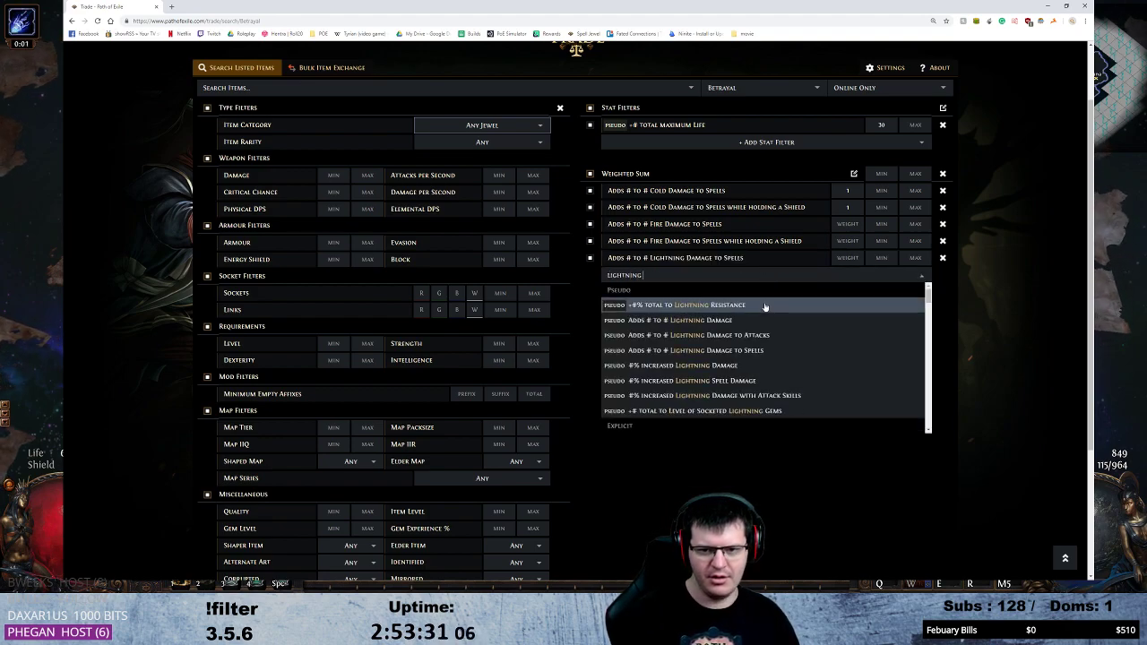
{"action": "type", "text": " damage to spells"}
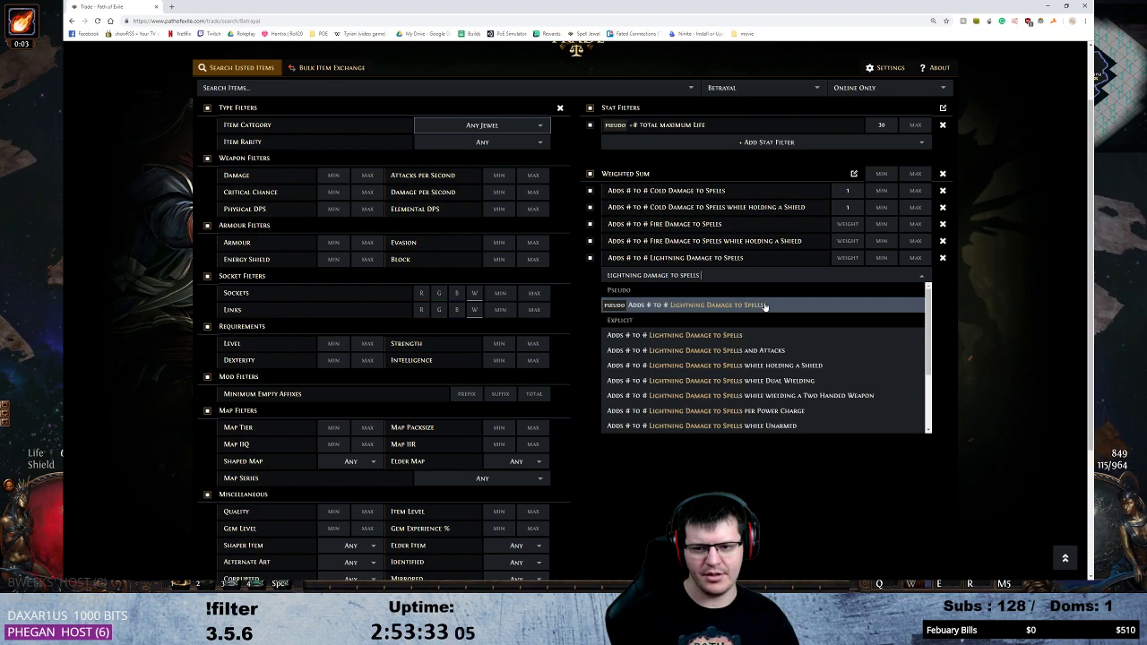
{"action": "type", "text": " wh"}
{"action": "left_click", "coordinate": [762, 305]}
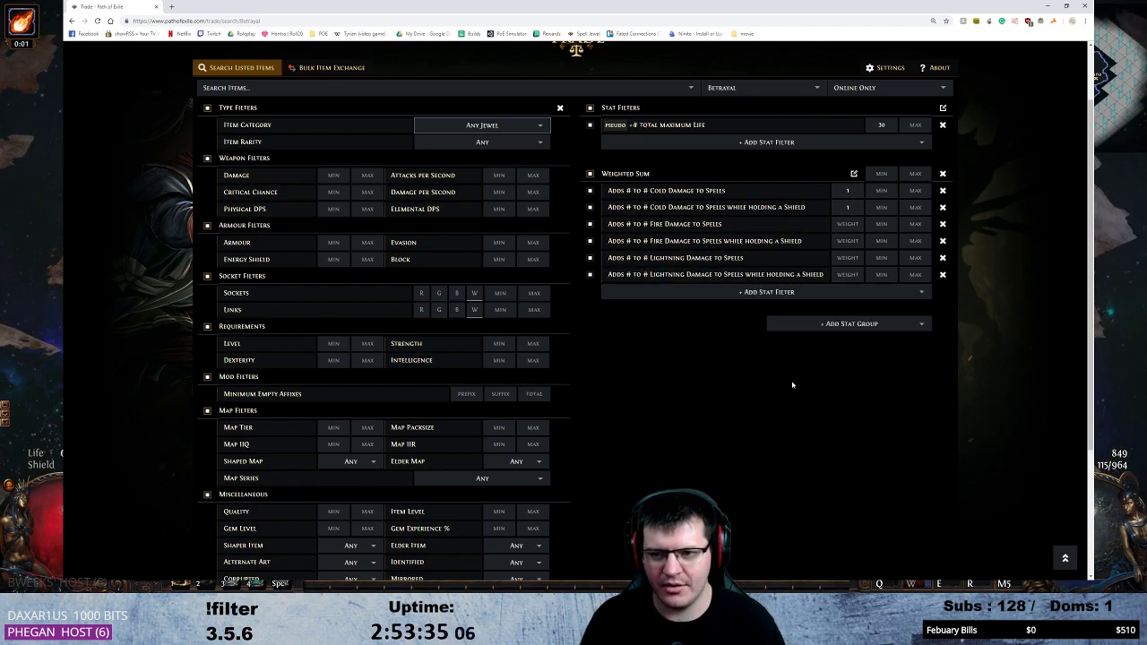
Enter 0.9 weights for the fire and lightning spell damage rows.
{"action": "left_click", "coordinate": [847, 224]}
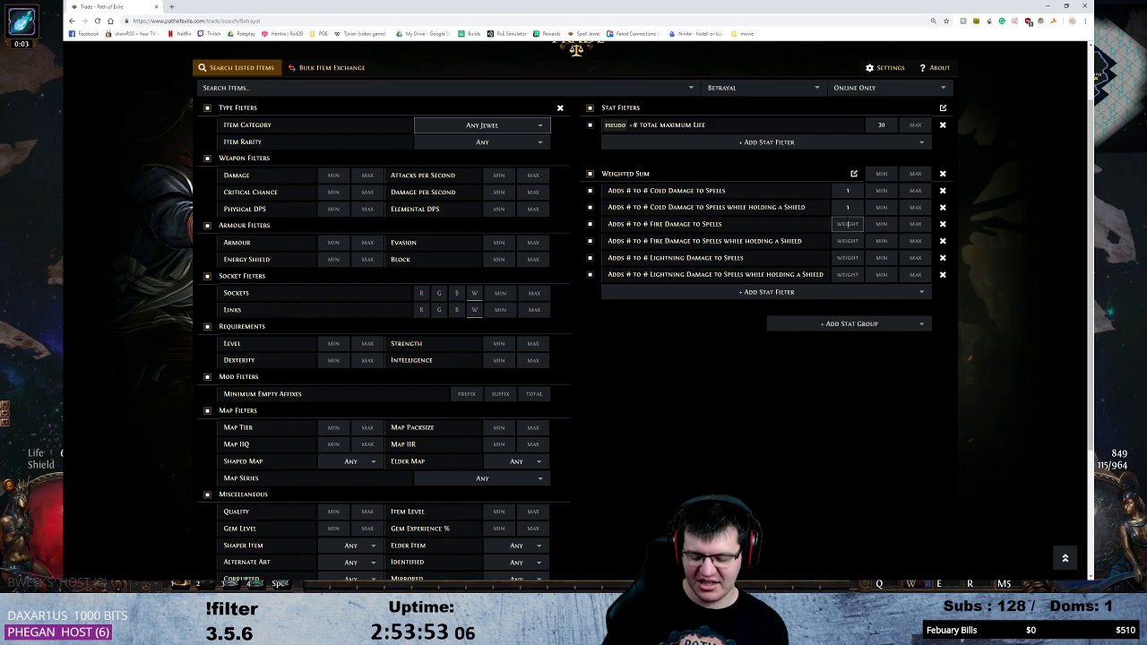
{"action": "type", "text": "0.9"}
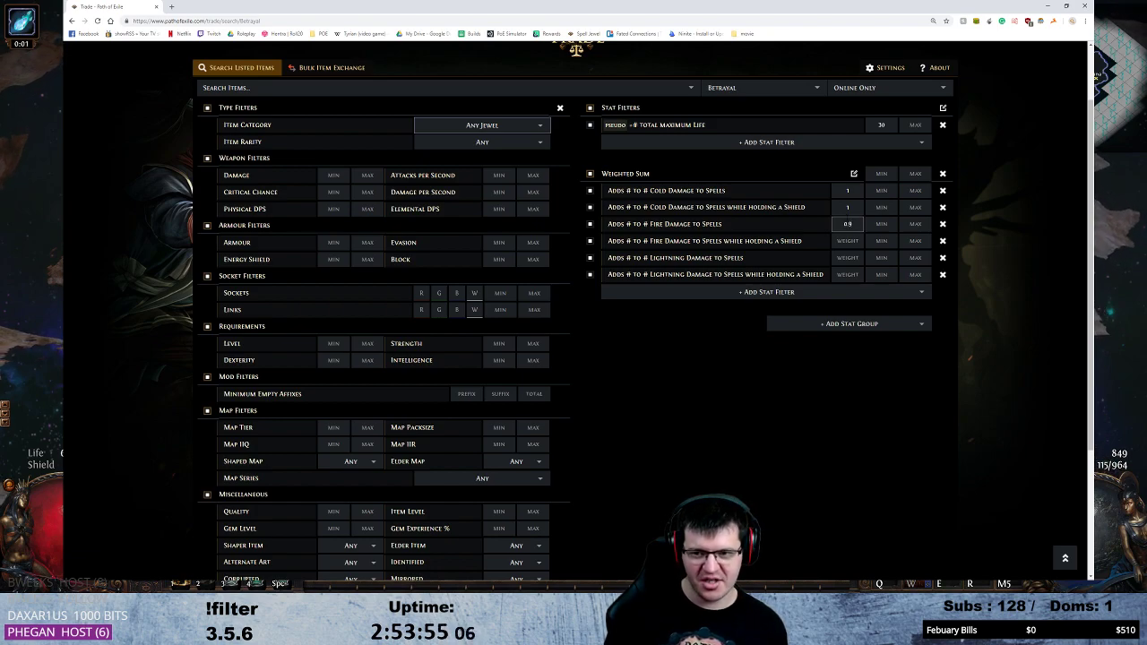
{"action": "key", "text": "Tab"}
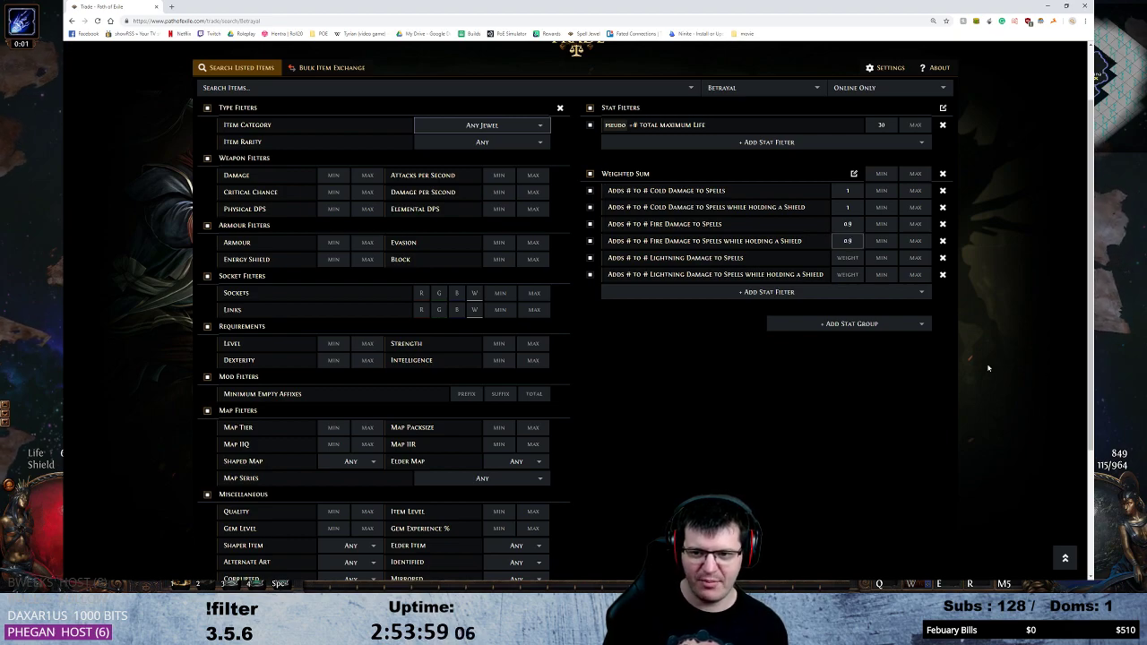
{"action": "key", "text": "Tab"}
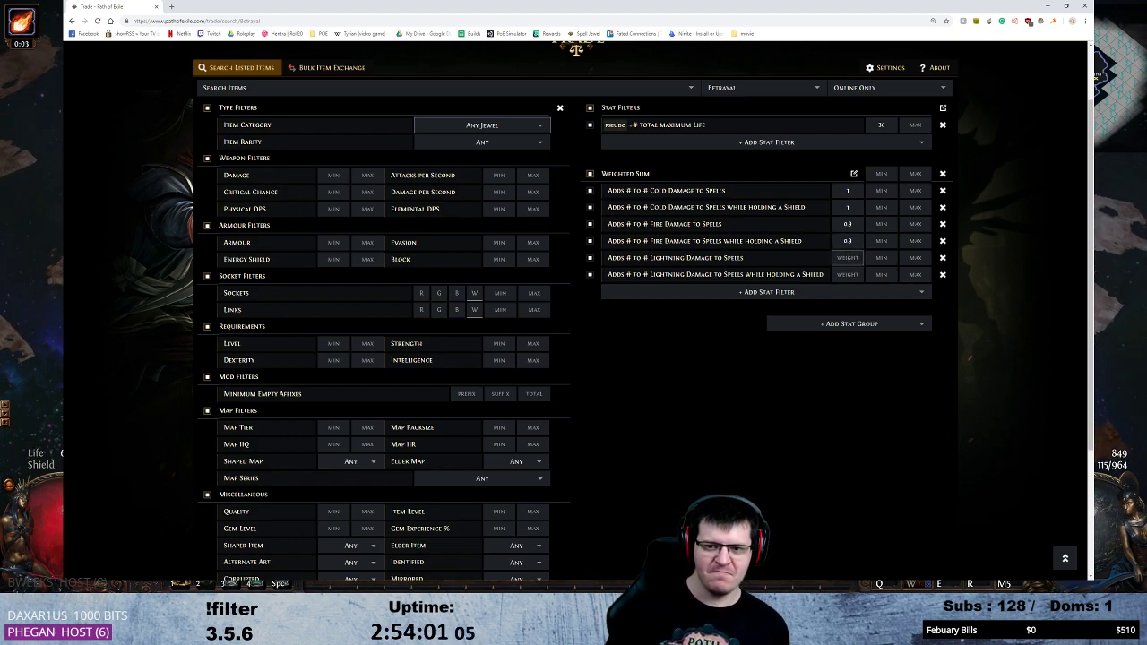
{"action": "type", "text": "0"}
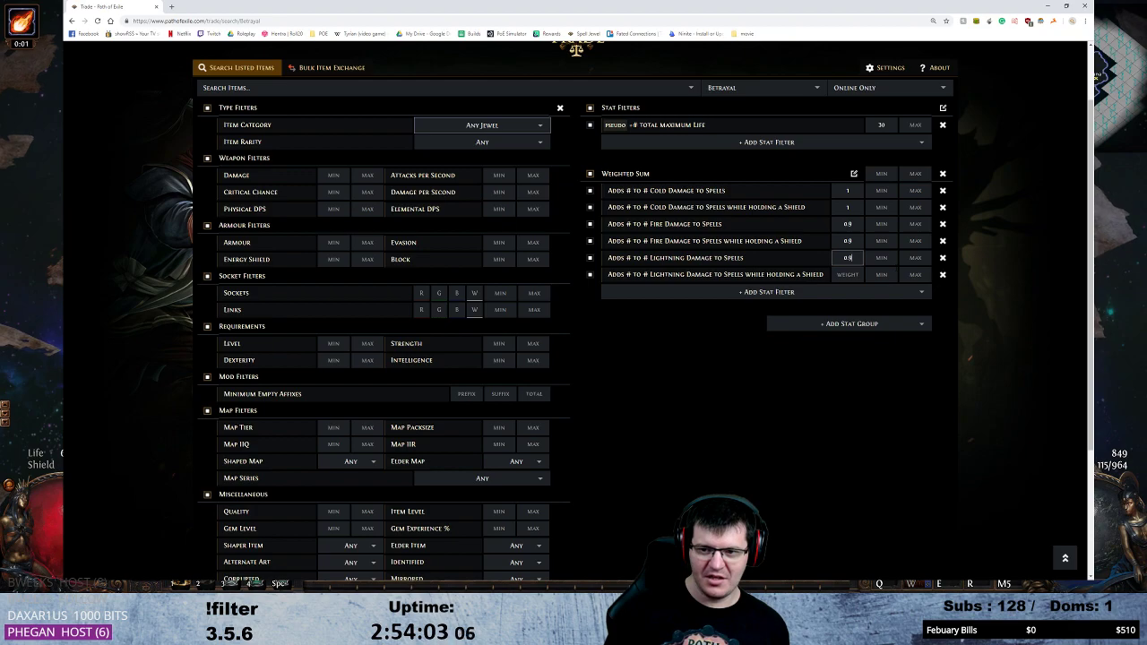
{"action": "type", "text": ".9"}
{"action": "key", "text": "Tab"}
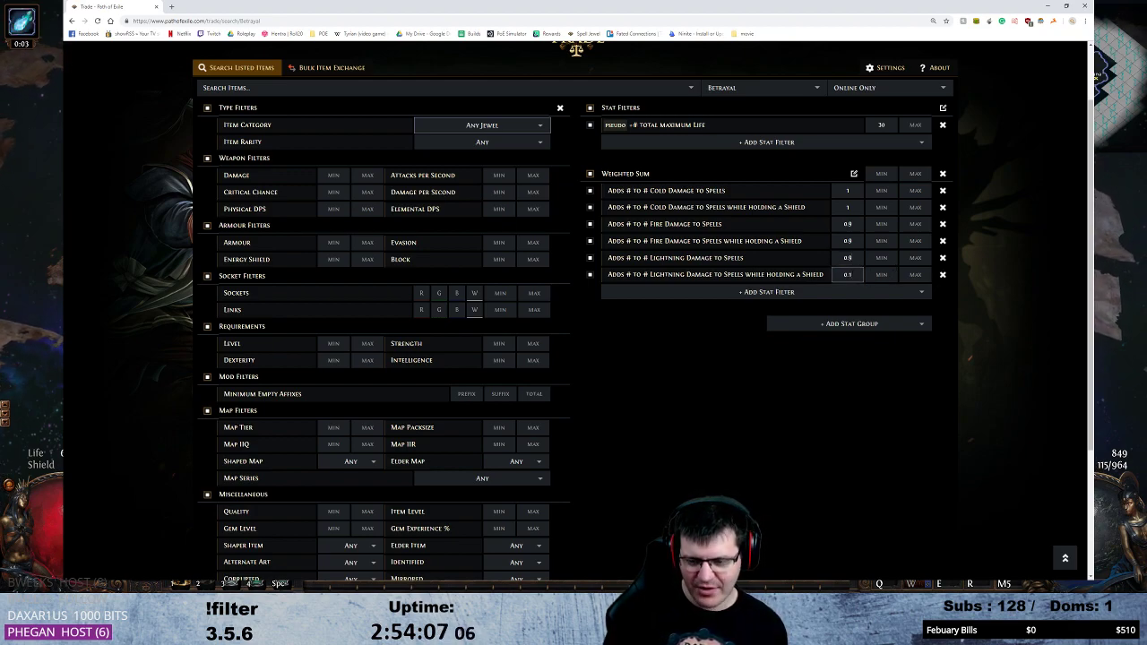
{"action": "type", "text": "0.9"}
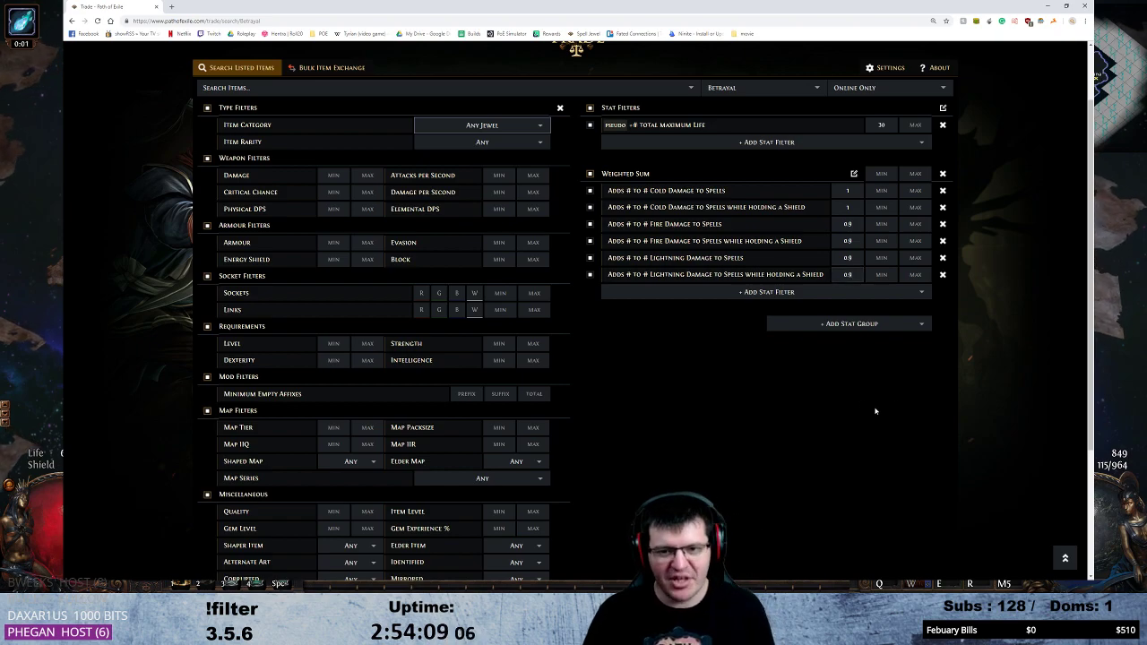
Add Chaos Damage to Spells and its while-holding-a-Shield variant, weighting them 0.5.
{"action": "left_click", "coordinate": [756, 294]}
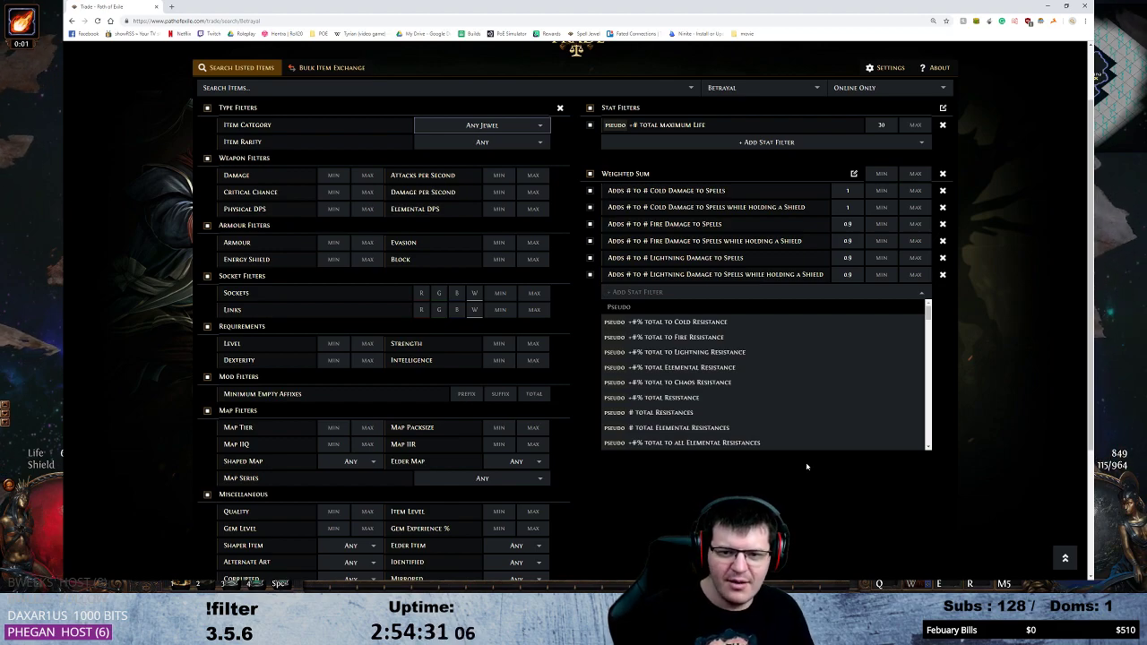
{"action": "type", "text": "phi"}
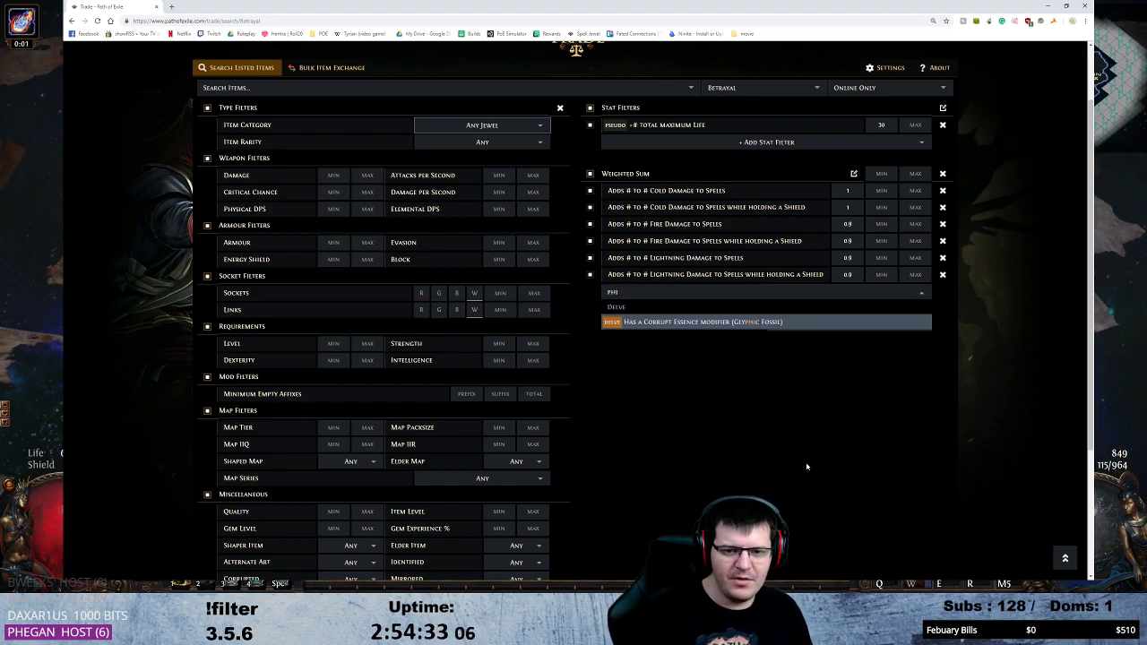
{"action": "key", "text": "BackSpace"}
{"action": "key", "text": "BackSpace"}
{"action": "key", "text": "BackSpace"}
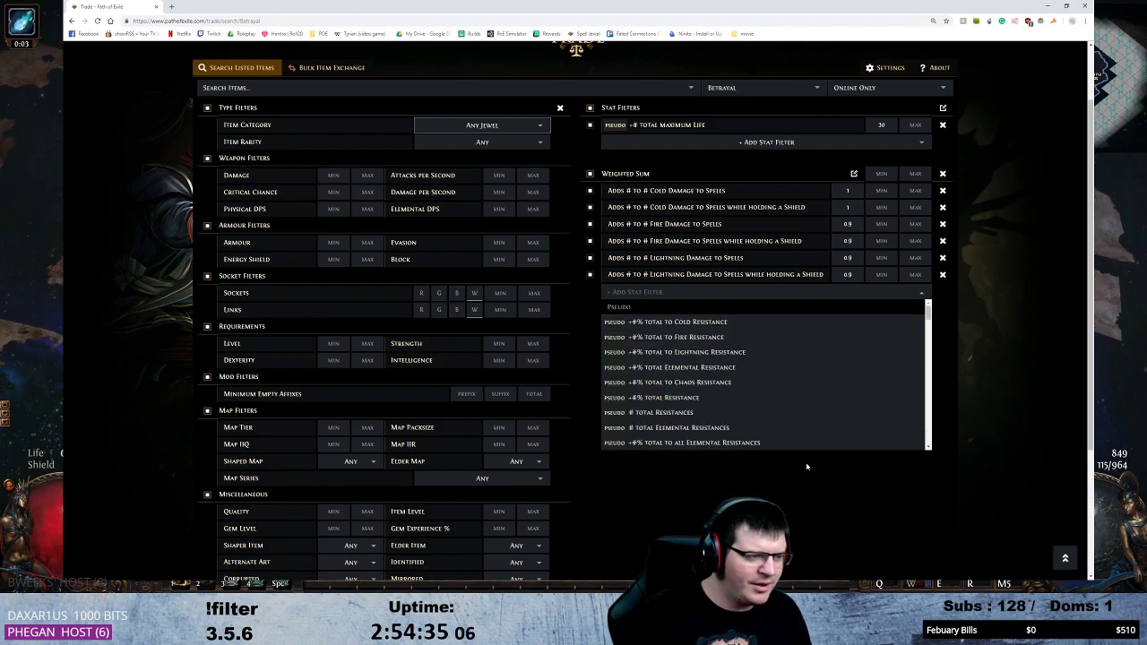
{"action": "type", "text": "ch"}
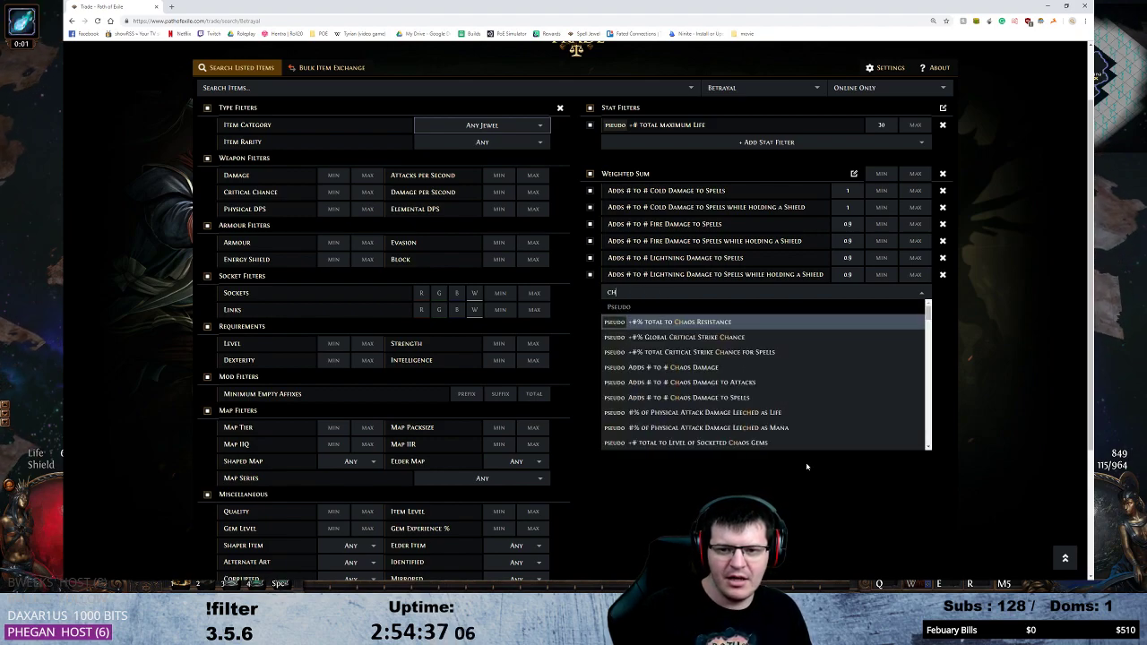
{"action": "type", "text": "aos dama"}
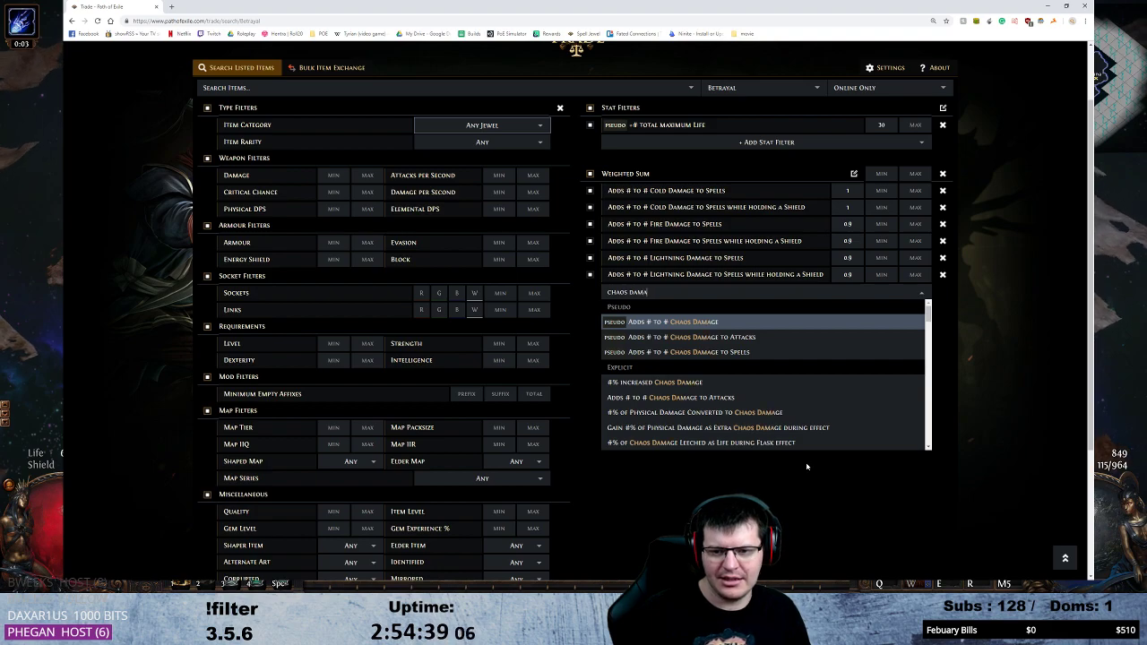
{"action": "type", "text": "ge to sp"}
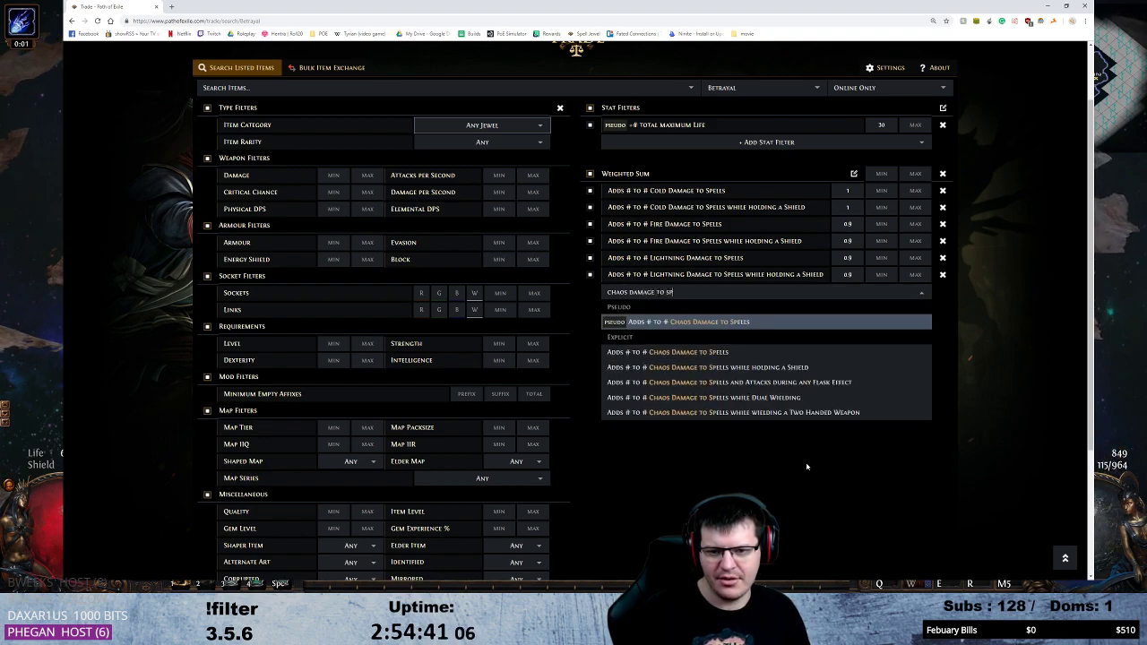
{"action": "left_click", "coordinate": [761, 351]}
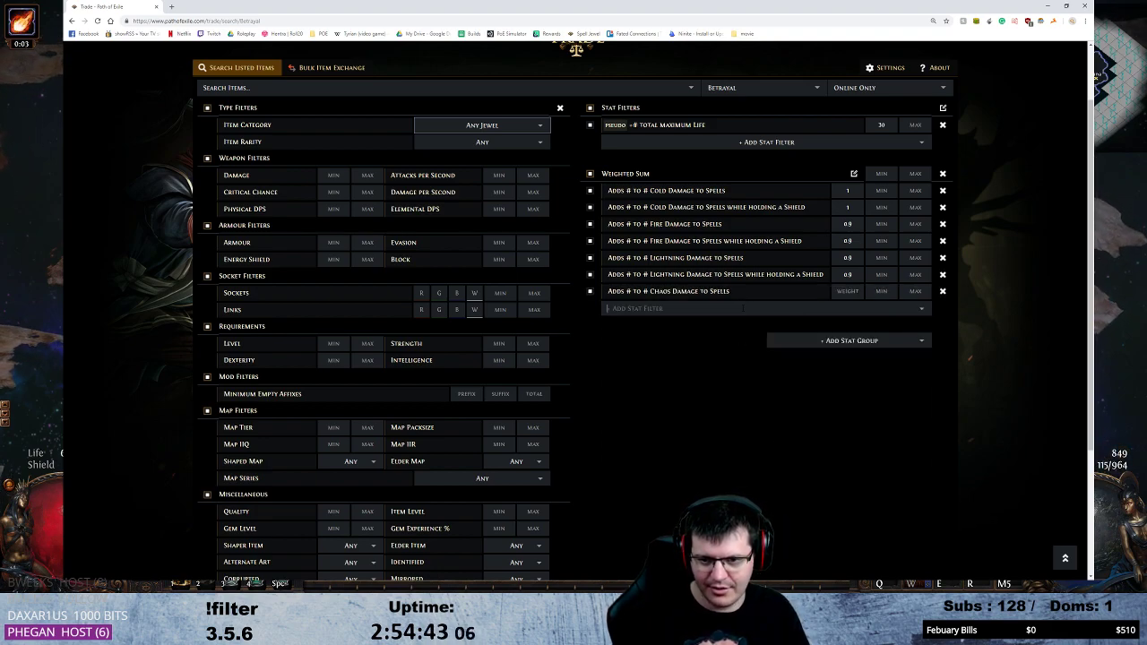
{"action": "left_click", "coordinate": [742, 308]}
{"action": "type", "text": "chaos dama"}
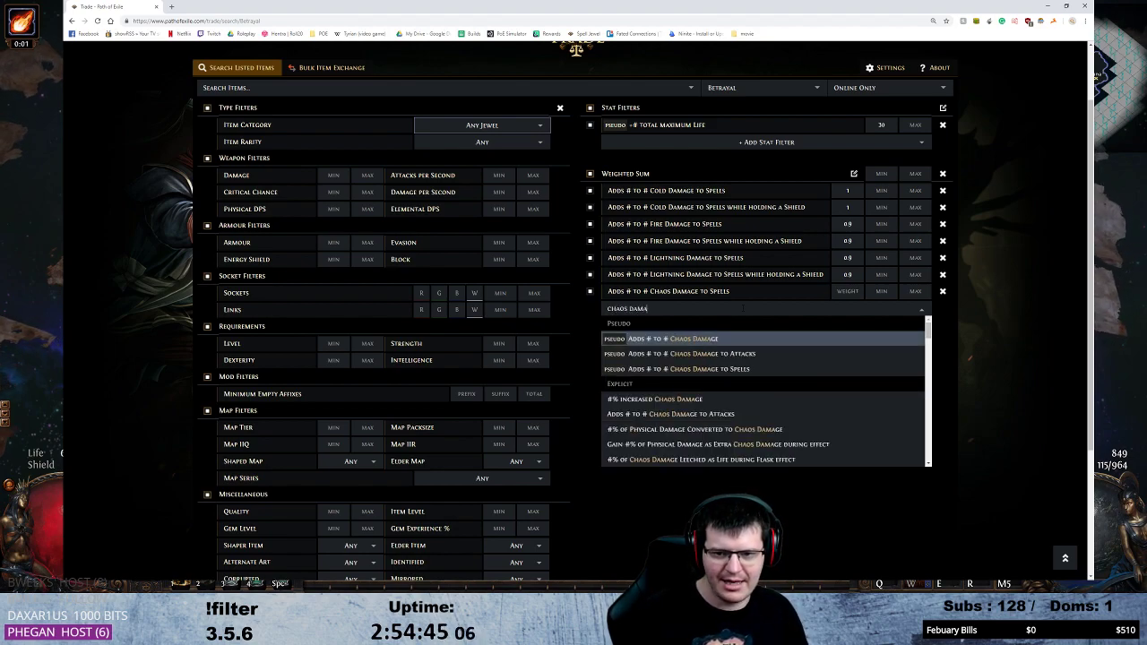
{"action": "type", "text": "ge to spell"}
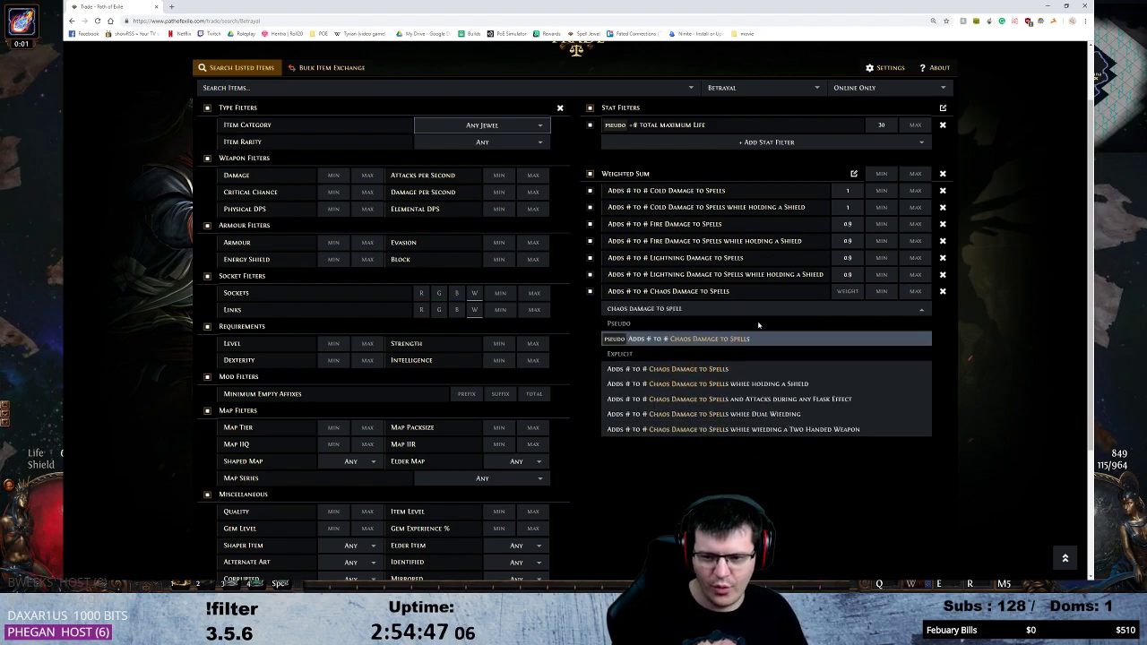
{"action": "left_click", "coordinate": [776, 385]}
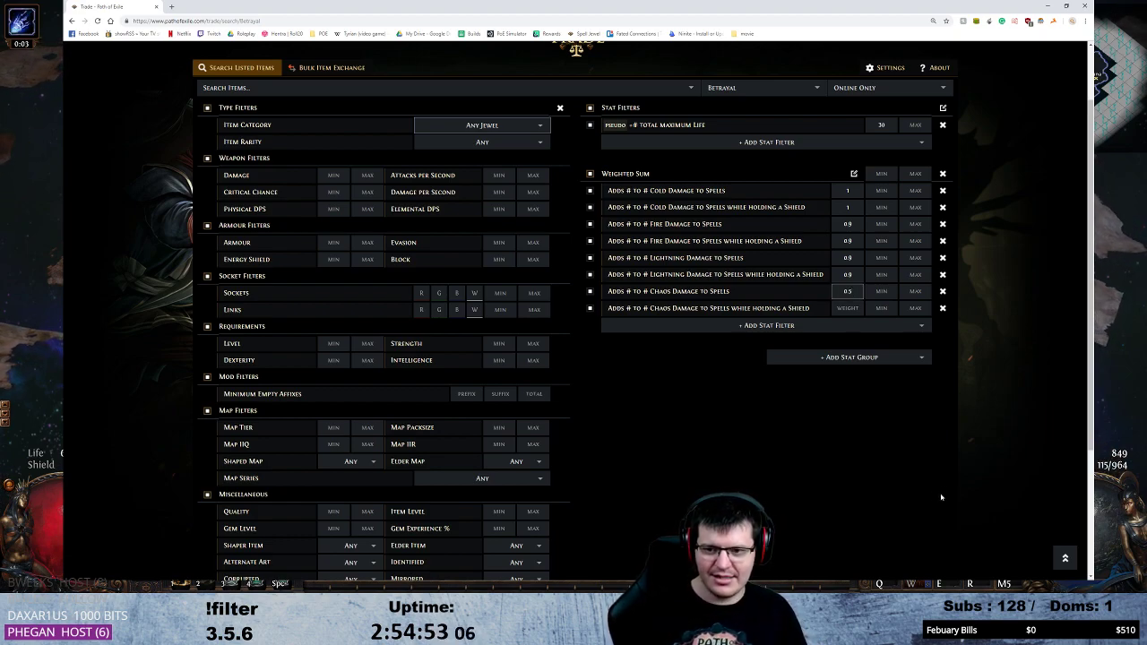
{"action": "key", "text": "Tab"}
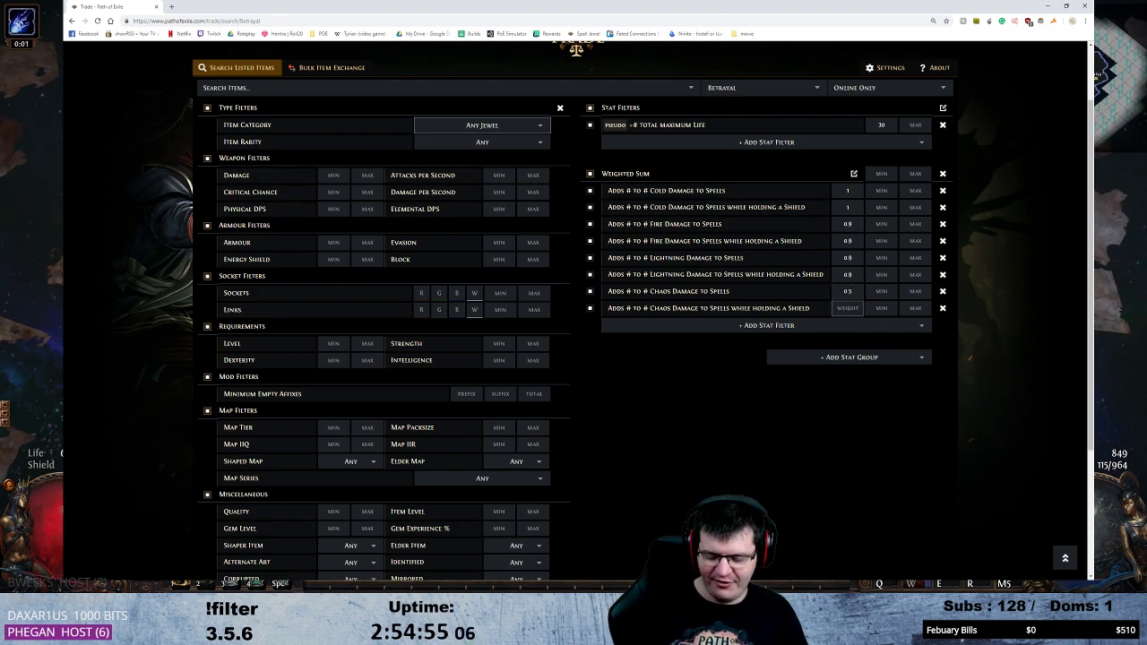
{"action": "type", "text": "0.5"}
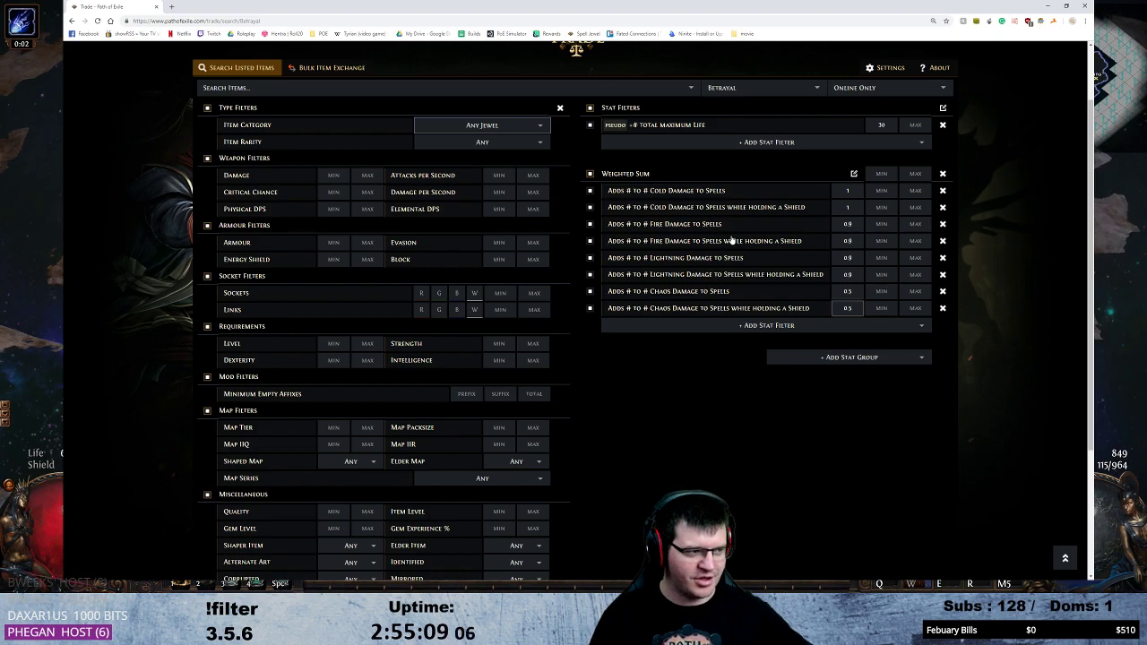
Run the search, then raise the Weighted Sum minimum to 30, giving 178 jewels.
{"action": "left_click", "coordinate": [752, 376]}
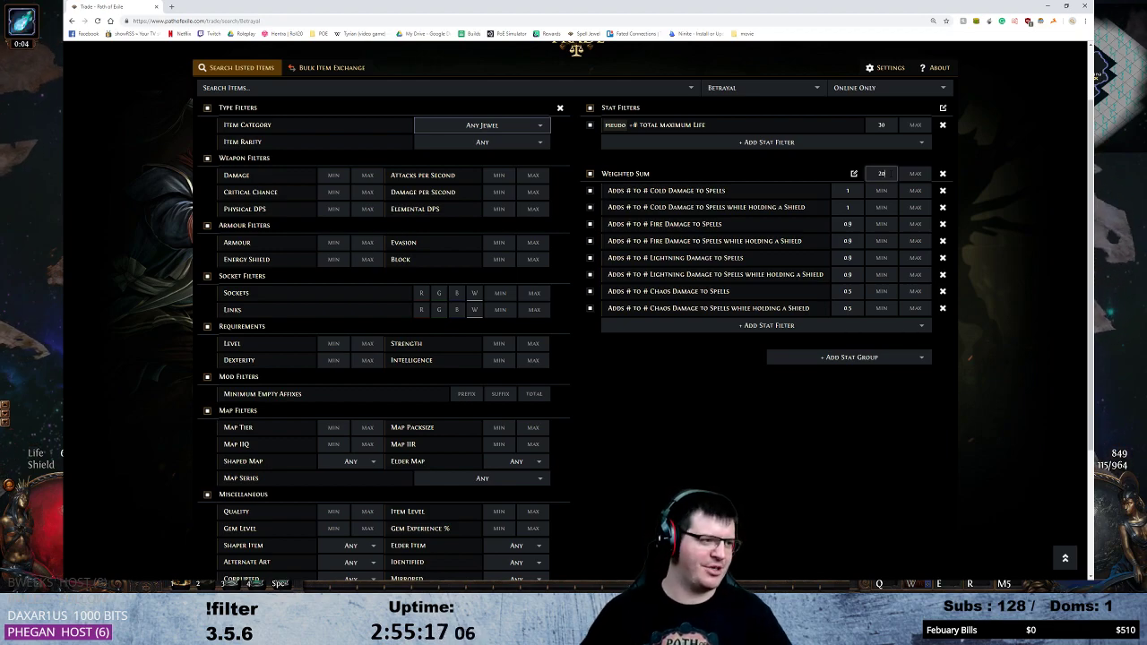
{"action": "key", "text": "Return"}
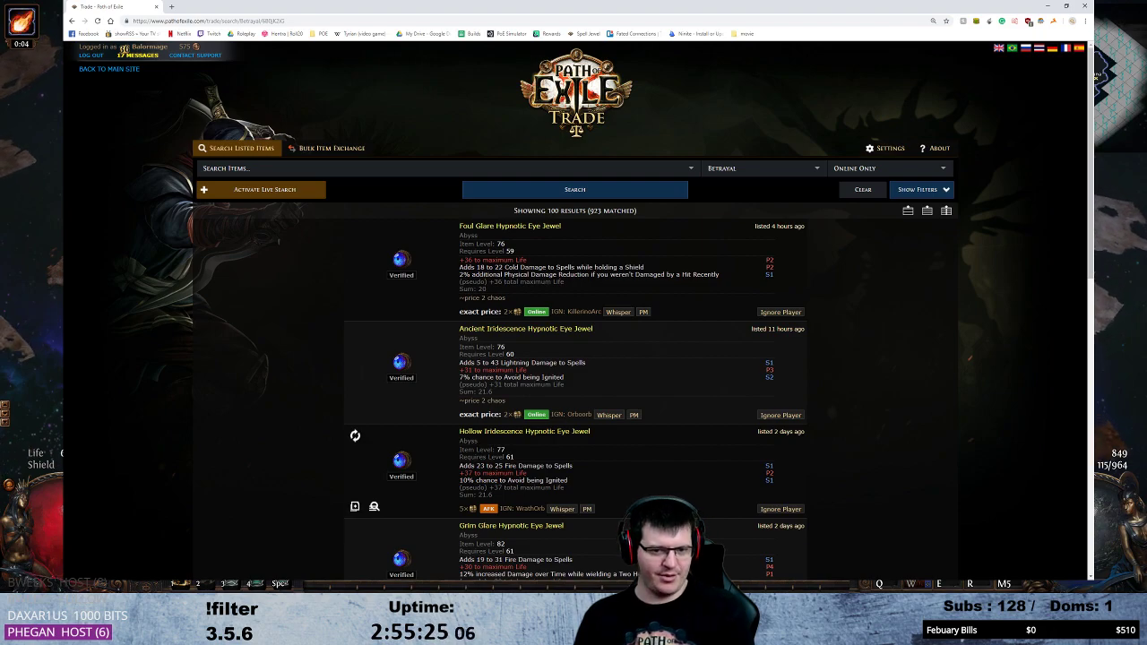
{"action": "left_click", "coordinate": [918, 189]}
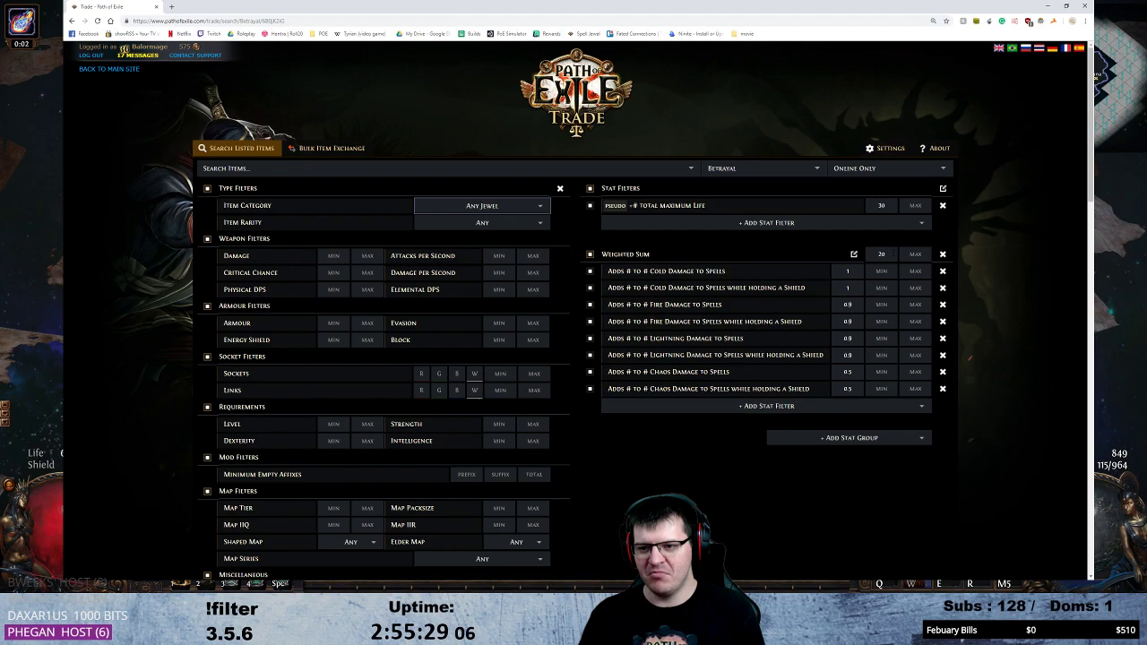
{"action": "double_click", "coordinate": [882, 254]}
{"action": "type", "text": "30"}
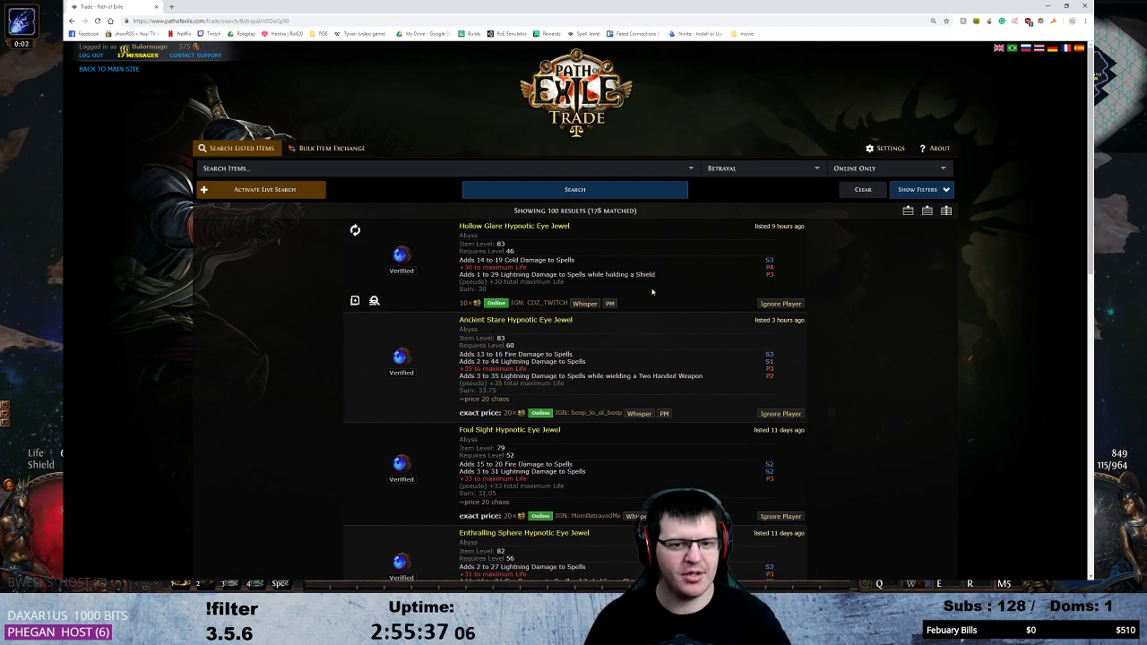
Set the Buyout Price maximum to 50 chaos and search again for 26 results.
{"action": "left_click", "coordinate": [918, 190]}
{"action": "scroll", "coordinate": [766, 360], "scroll_direction": "down", "scroll_amount": 5}
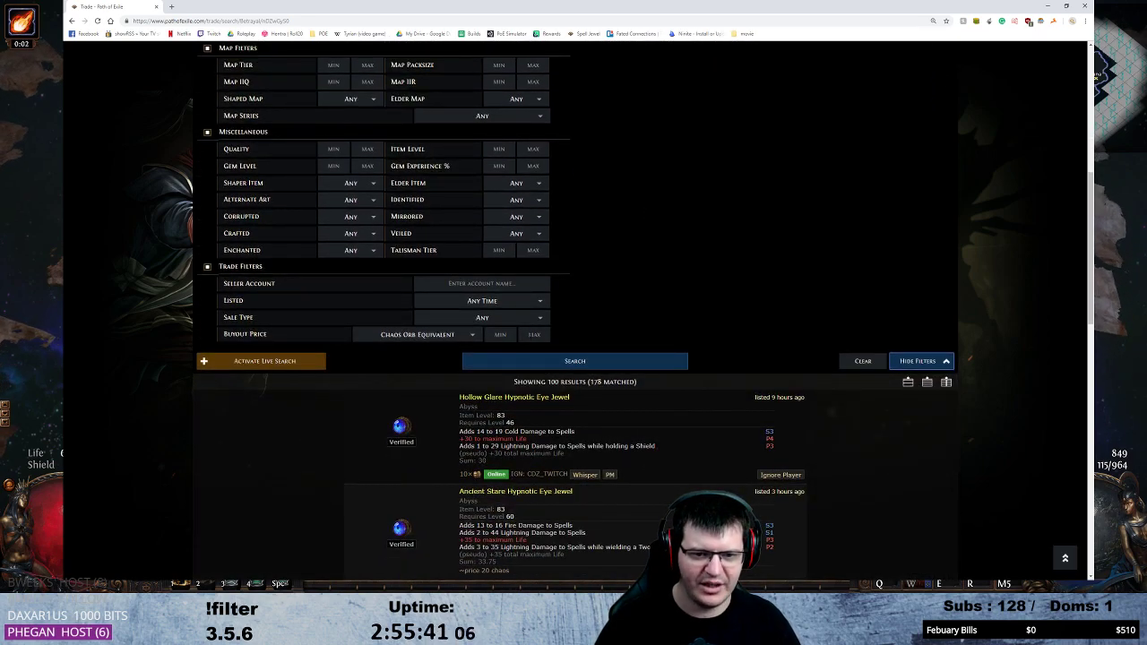
{"action": "left_click", "coordinate": [534, 335]}
{"action": "type", "text": "50"}
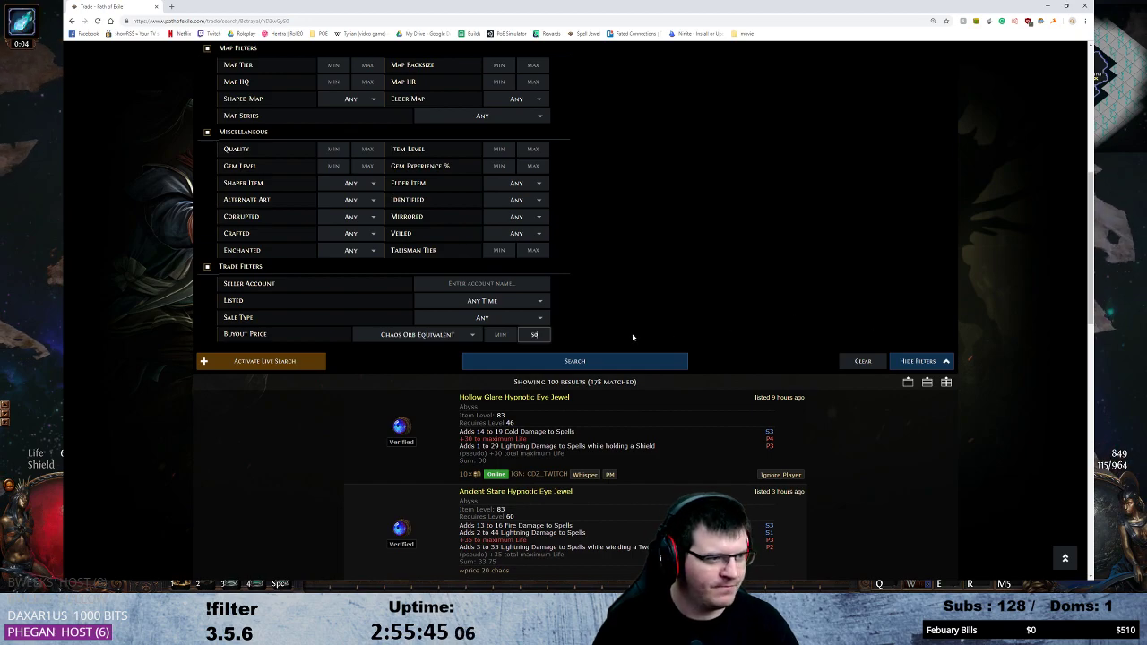
{"action": "left_click", "coordinate": [580, 362]}
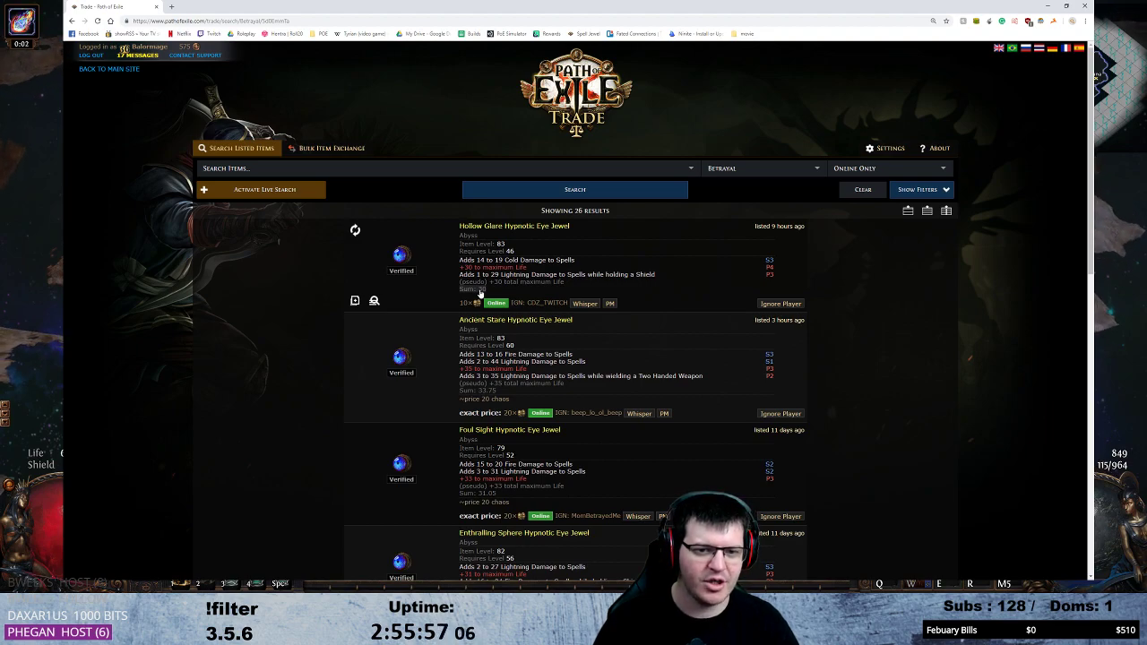
{"action": "scroll", "coordinate": [481, 293], "scroll_direction": "down", "scroll_amount": 1}
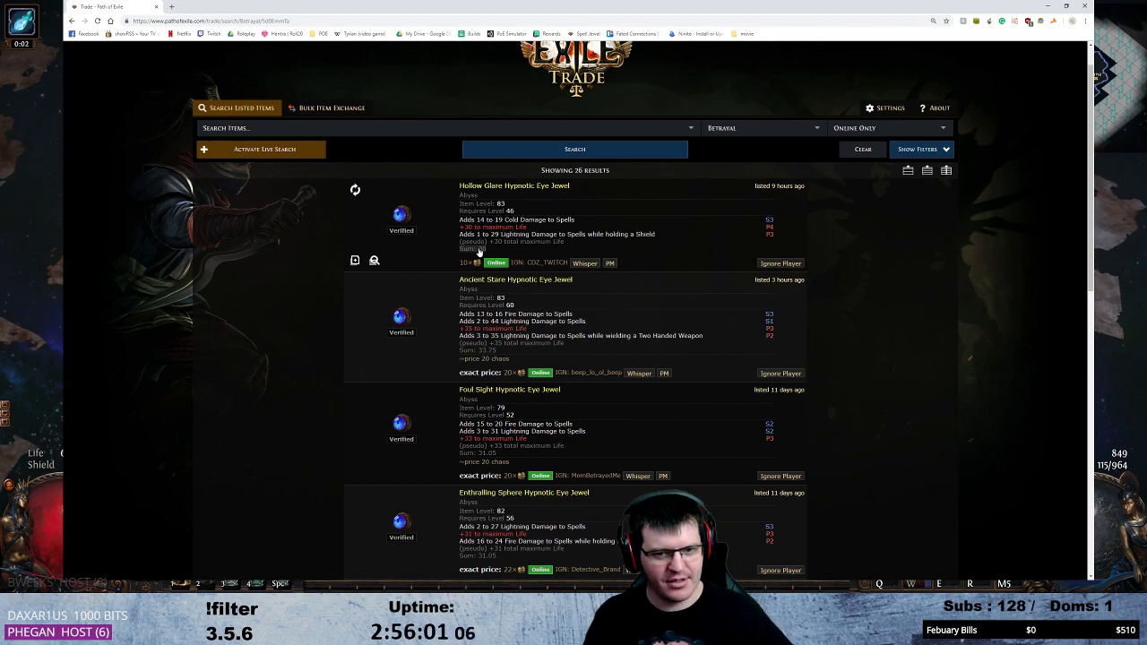
{"action": "key", "text": "F5"}
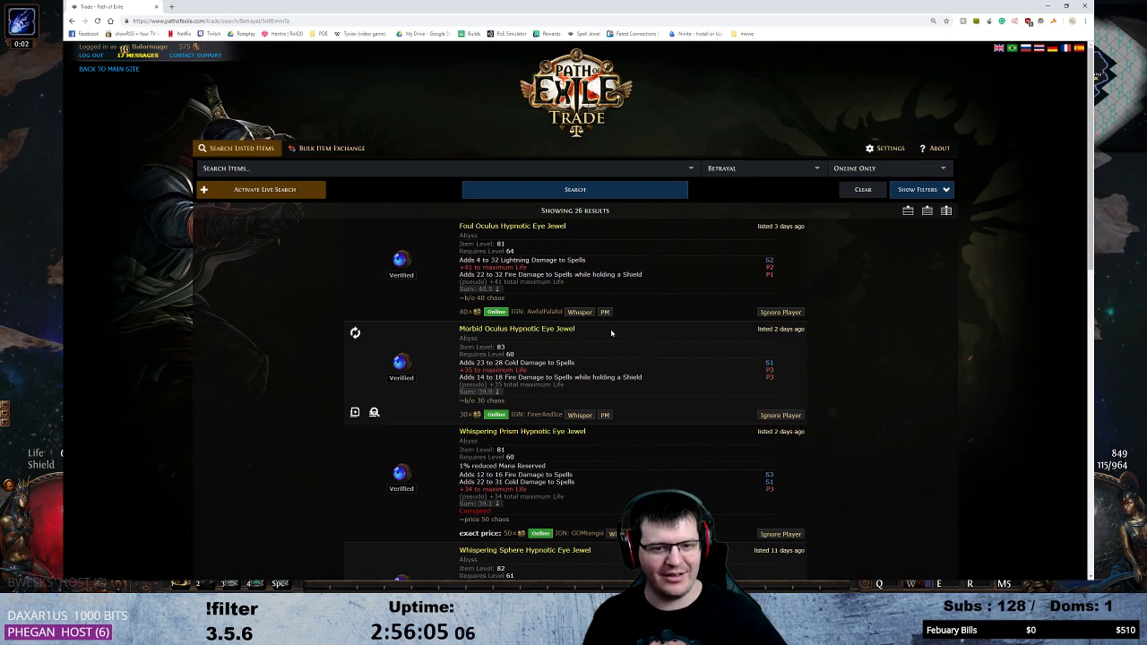
{"action": "scroll", "coordinate": [648, 266], "scroll_direction": "down", "scroll_amount": 1}
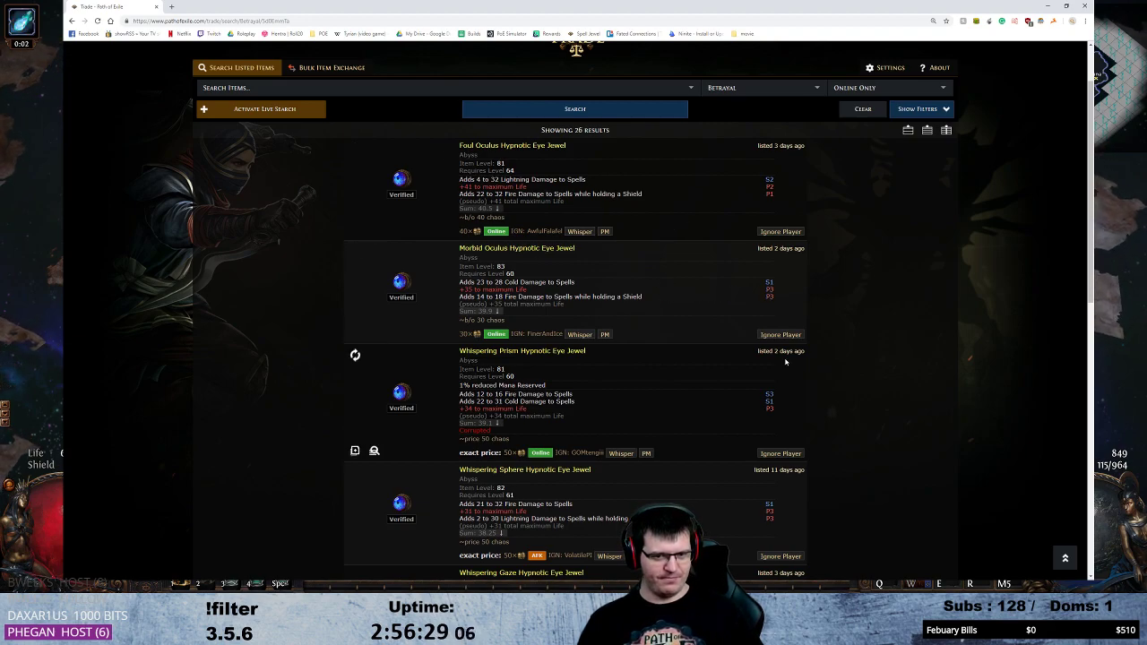
{"action": "scroll", "coordinate": [907, 326], "scroll_direction": "down", "scroll_amount": 2}
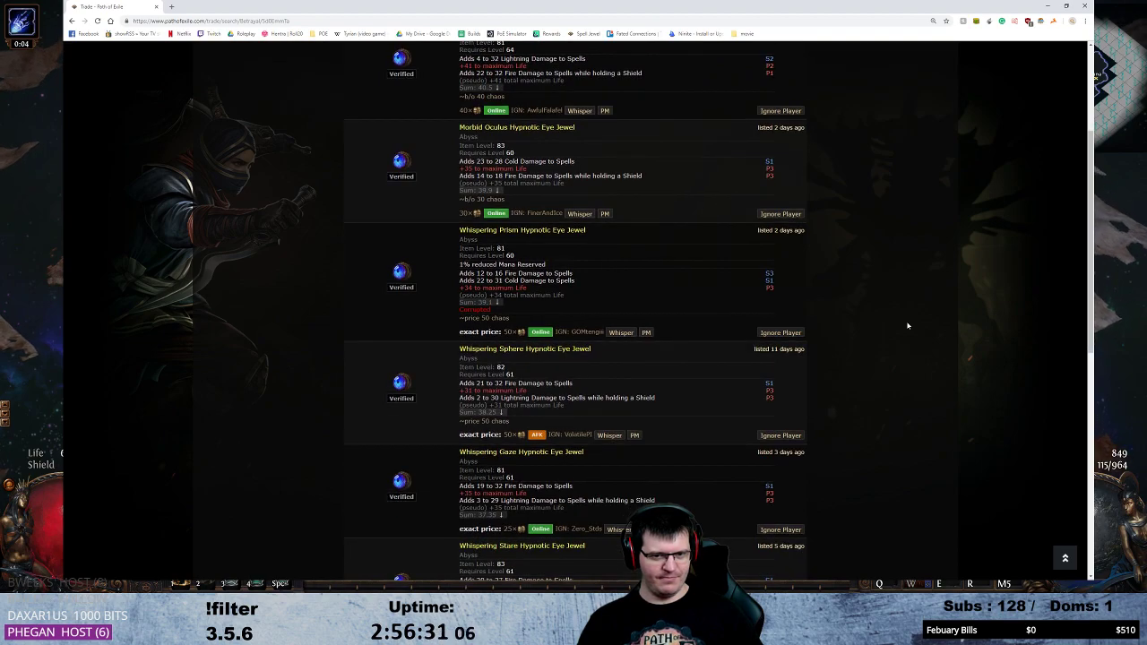
{"action": "scroll", "coordinate": [907, 326], "scroll_direction": "down", "scroll_amount": 1}
{"action": "scroll", "coordinate": [906, 326], "scroll_direction": "up", "scroll_amount": 4}
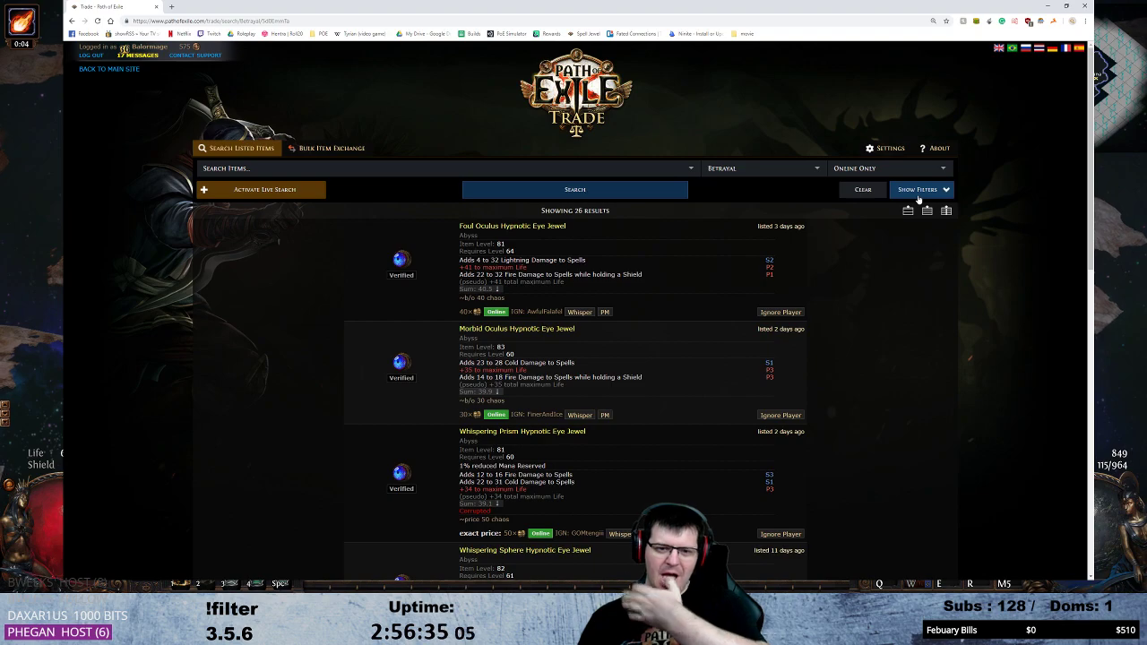
Restore the jewel search form with its 30 Life and 30 Weighted Sum filters.
{"action": "left_click", "coordinate": [918, 190]}
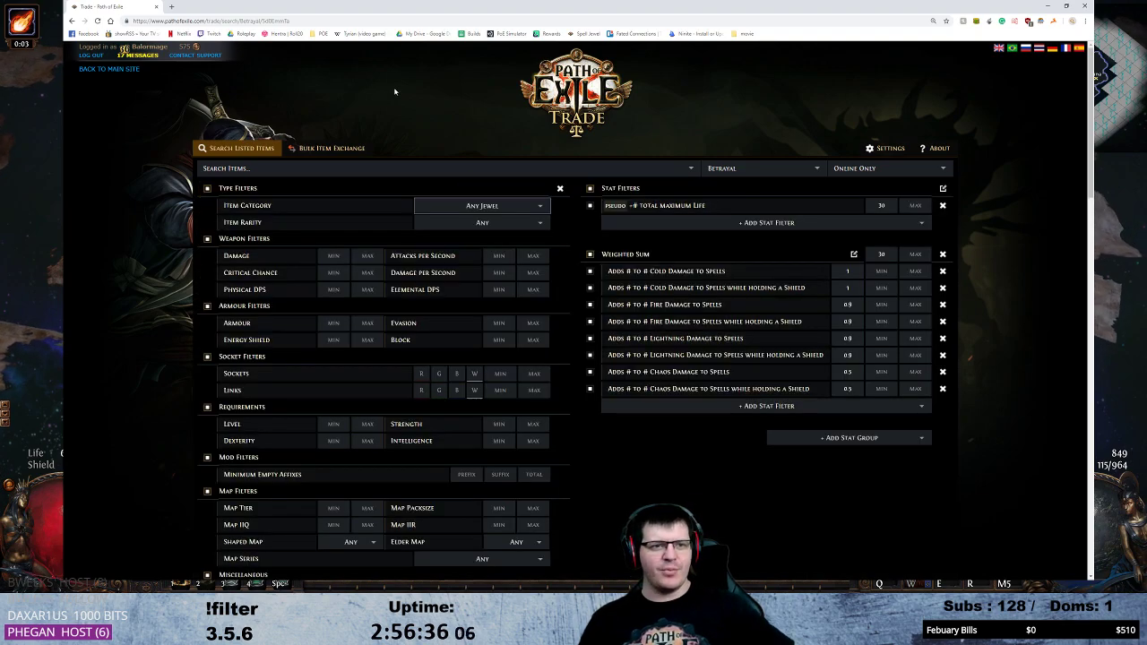
{"action": "left_click", "coordinate": [328, 17]}
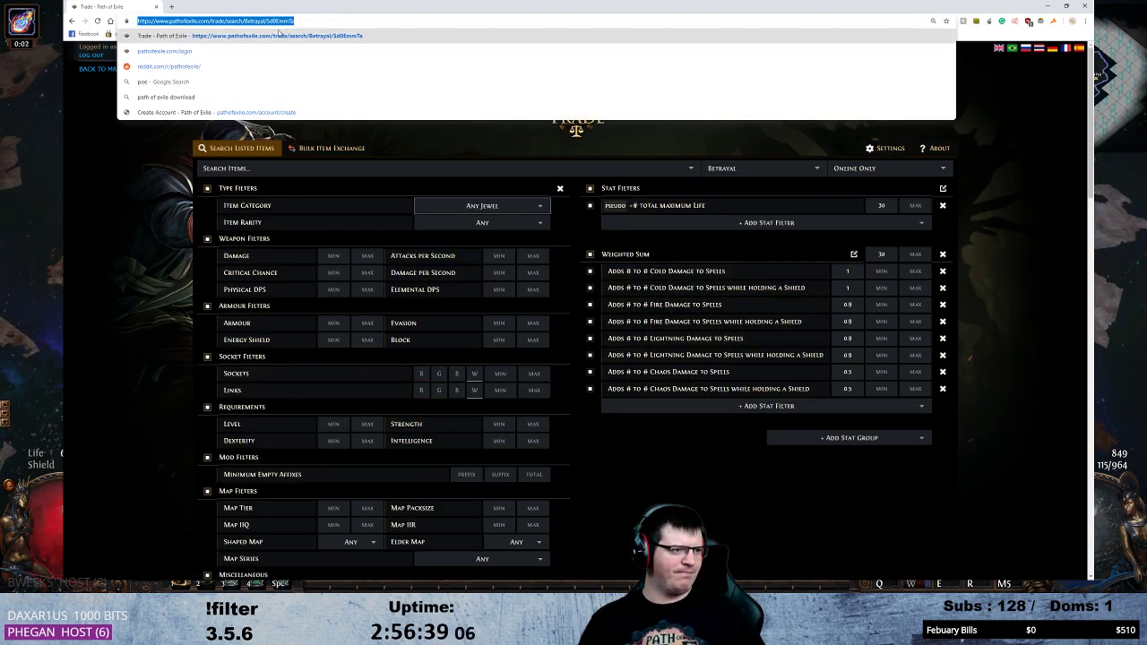
{"action": "key", "text": "Escape"}
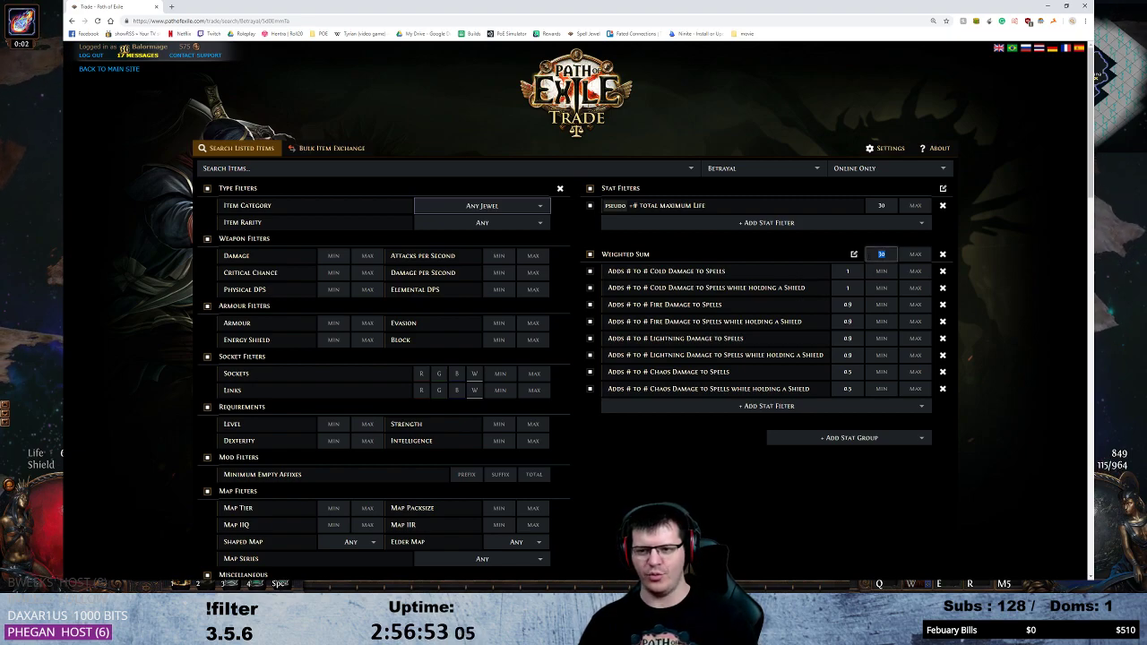
Add a '#% chance to gain Onslaught for 4 seconds on Kill' stat filter.
{"action": "left_click", "coordinate": [758, 224]}
{"action": "type", "text": "chan"}
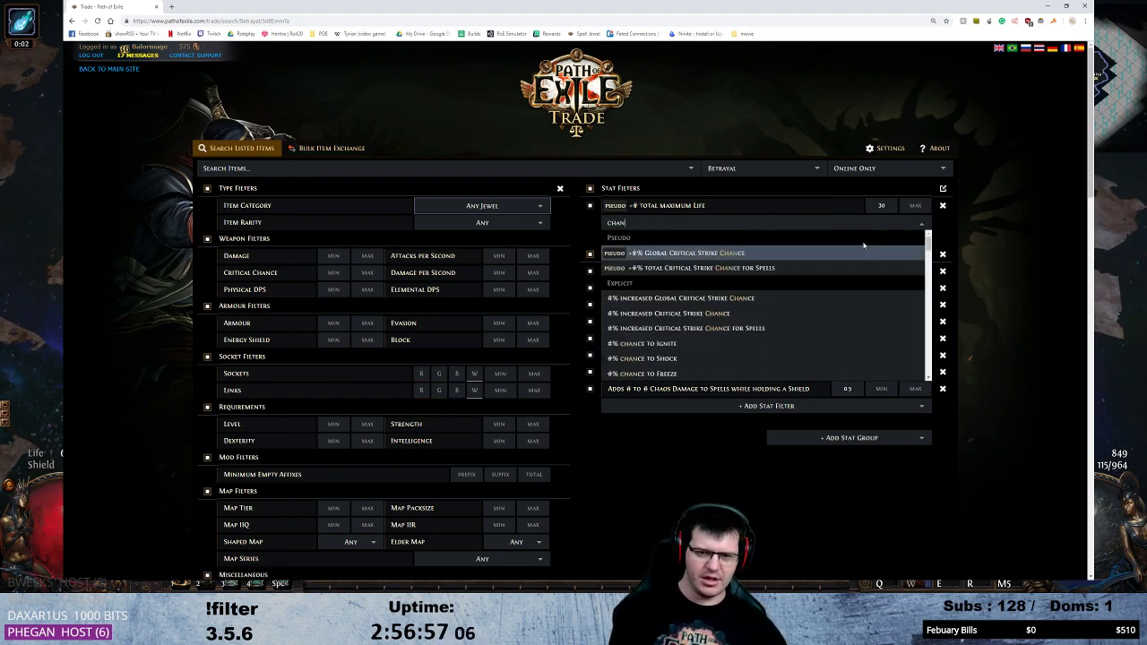
{"action": "type", "text": "ce to gain on"}
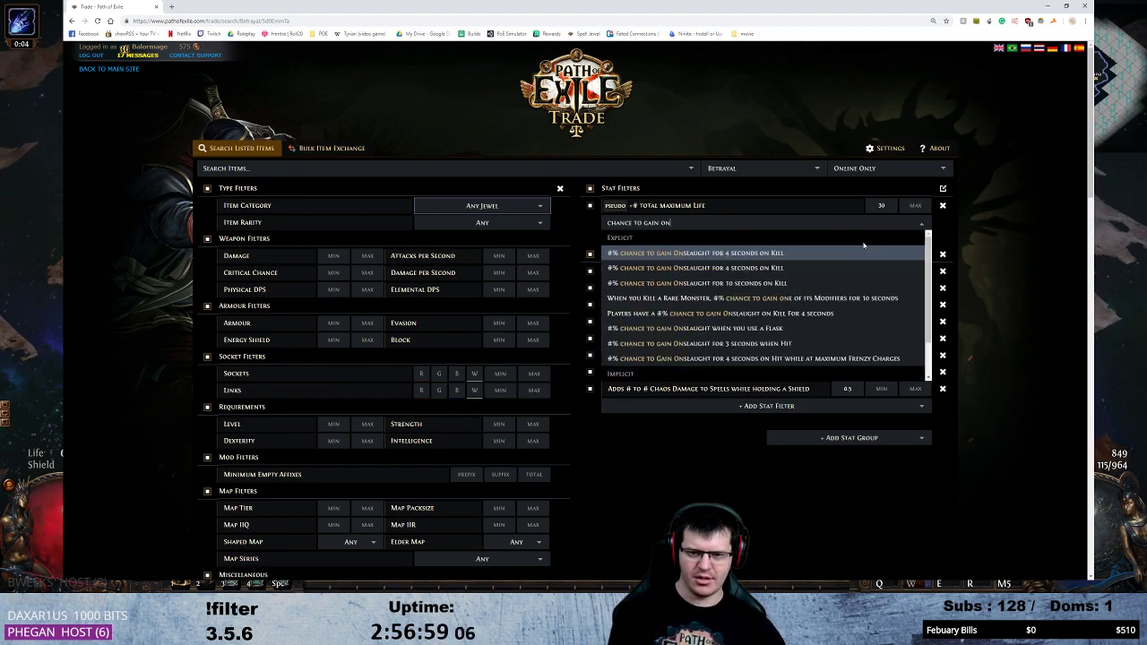
{"action": "type", "text": "sla"}
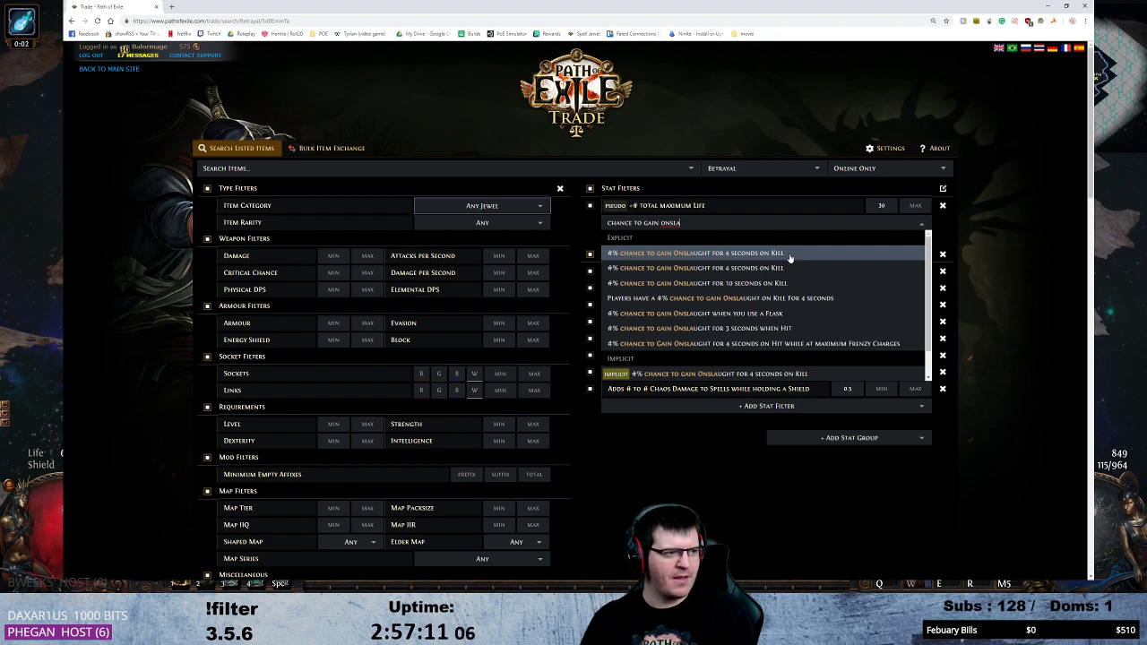
{"action": "left_click", "coordinate": [789, 254]}
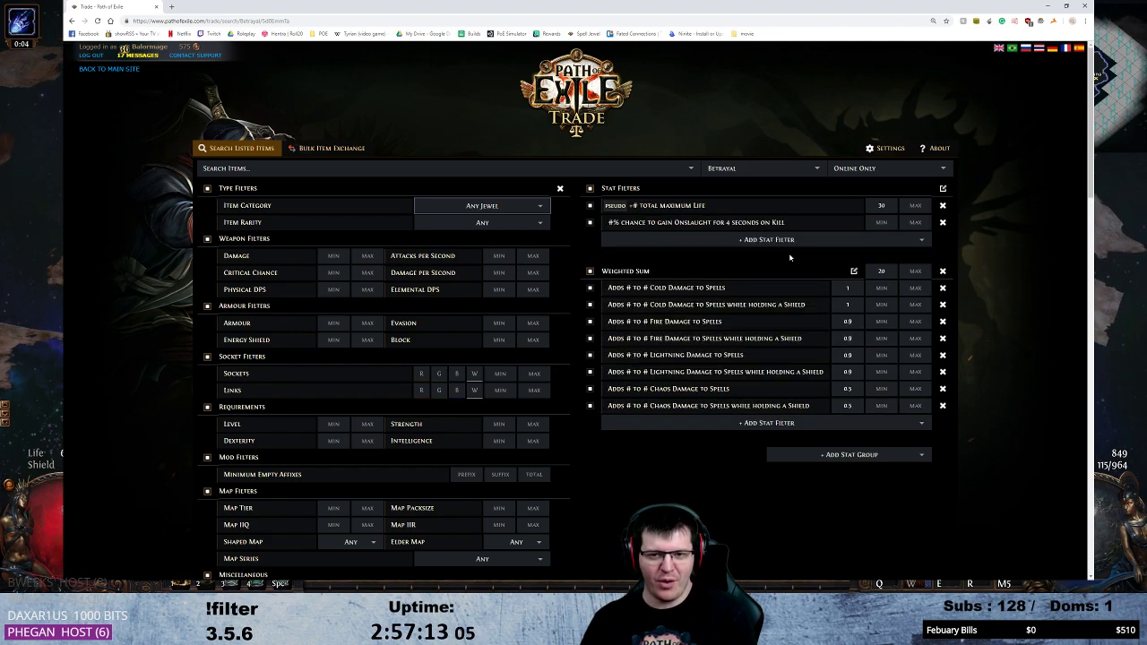
Lower the Weighted Sum group's minimum to 10.
{"action": "left_click", "coordinate": [881, 222]}
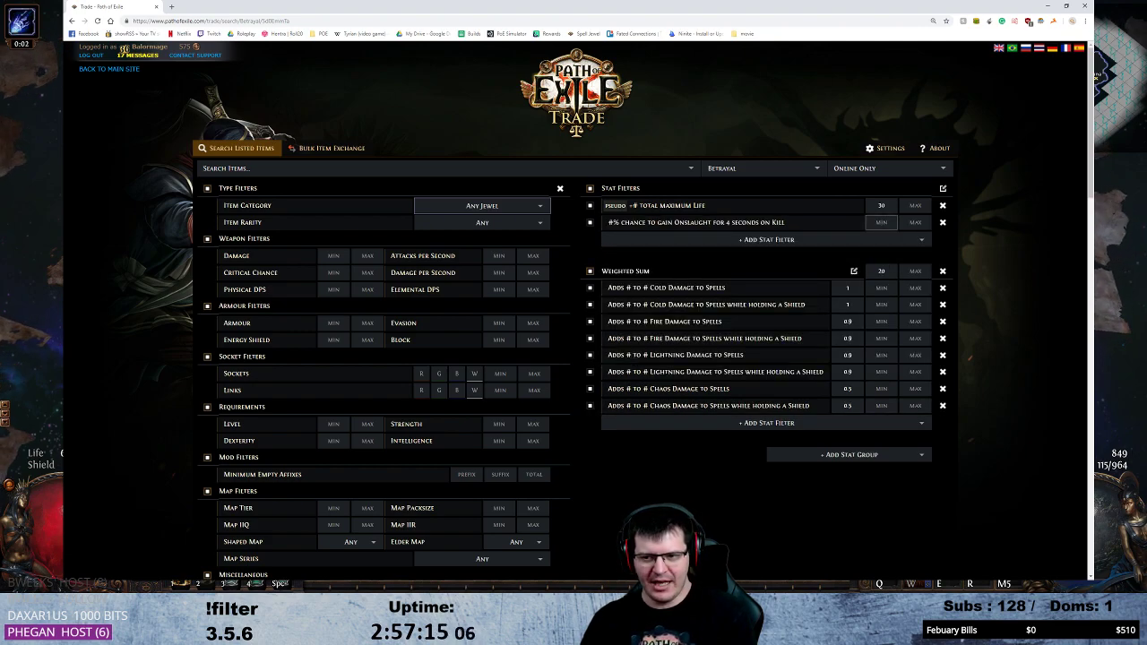
{"action": "double_click", "coordinate": [882, 271]}
{"action": "type", "text": "10"}
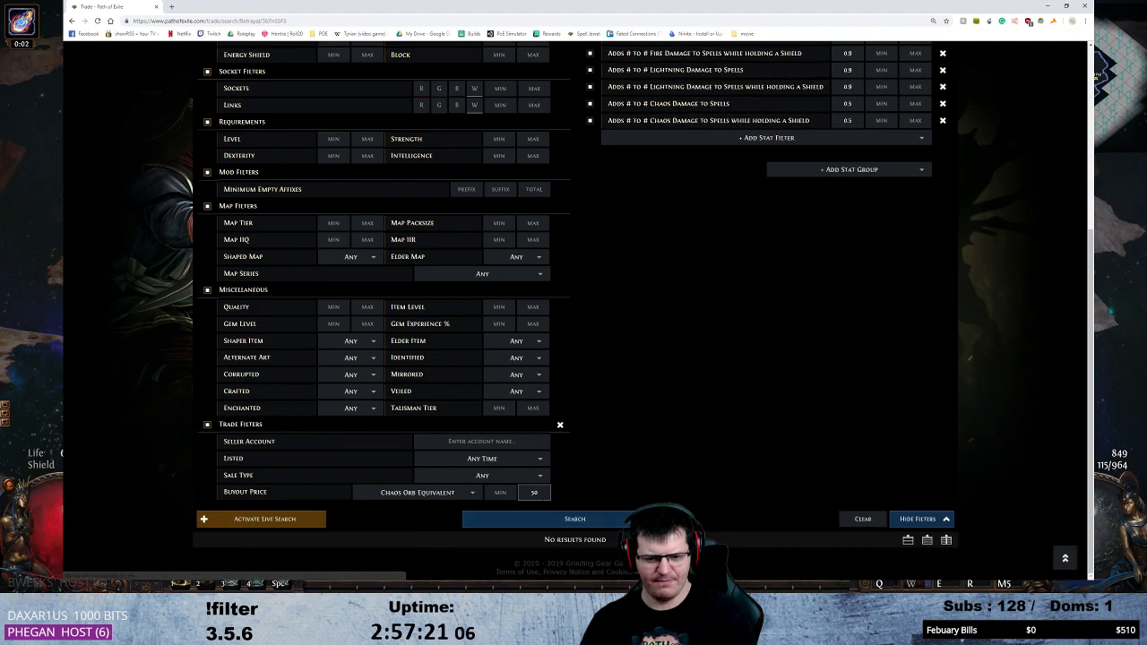
Remove the 50-chaos buyout price cap and rerun the search.
{"action": "key", "text": "BackSpace"}
{"action": "key", "text": "BackSpace"}
{"action": "left_click", "coordinate": [585, 524]}
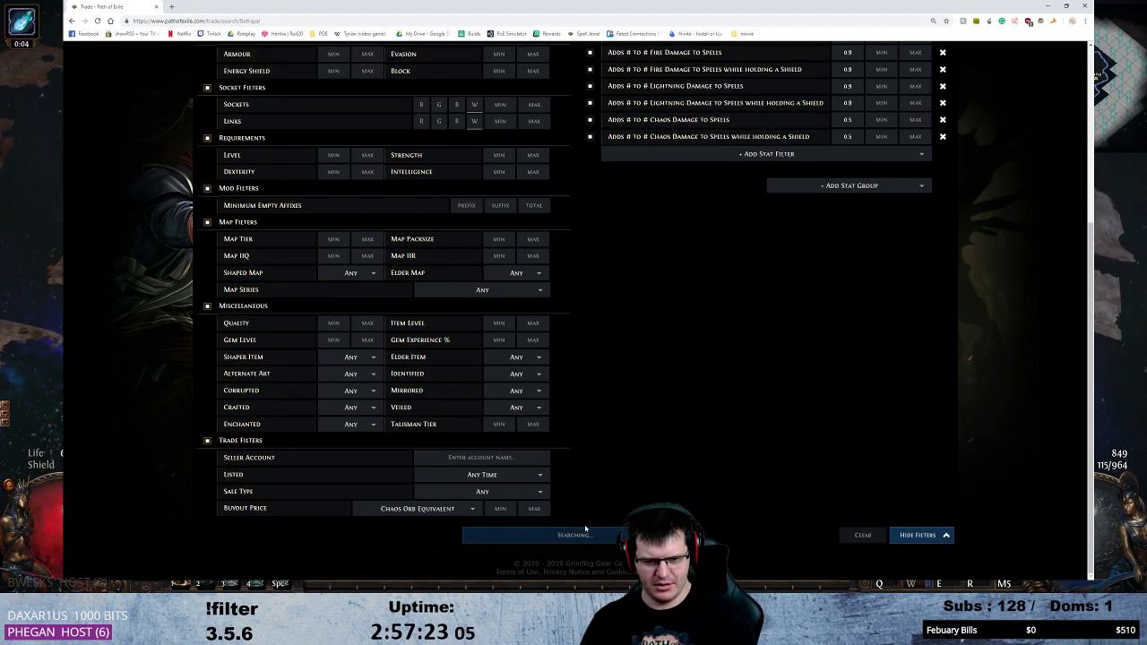
{"action": "scroll", "coordinate": [725, 379], "scroll_direction": "up", "scroll_amount": 3}
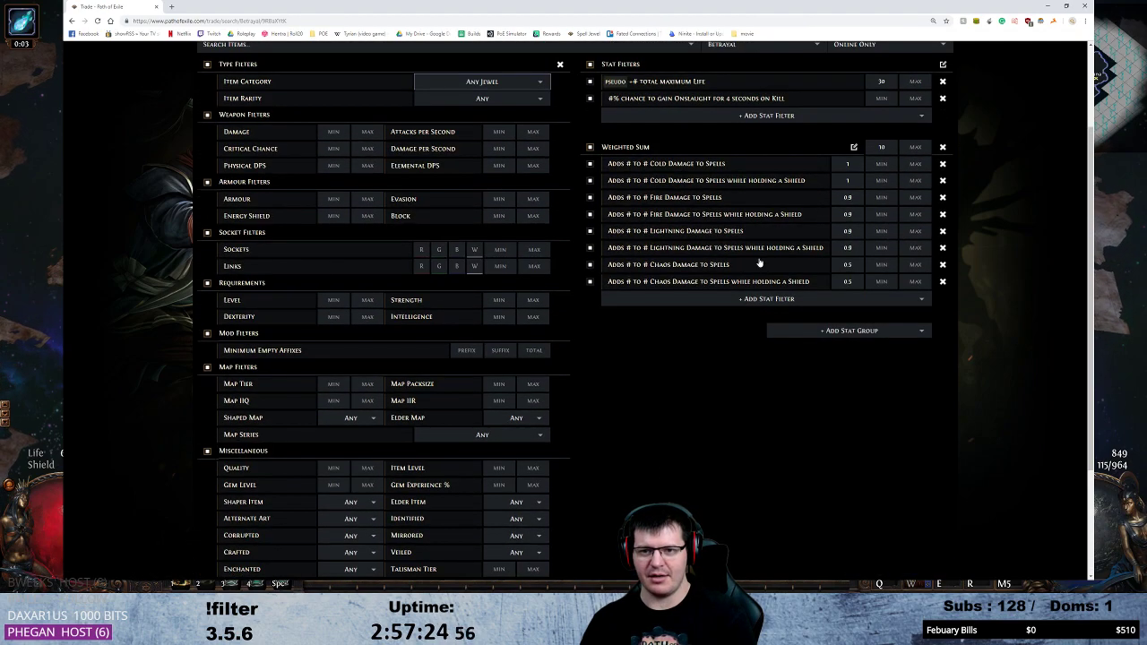
Pick another Onslaught stat variant and lower the total maximum Life minimum to 25.
{"action": "left_click", "coordinate": [718, 99]}
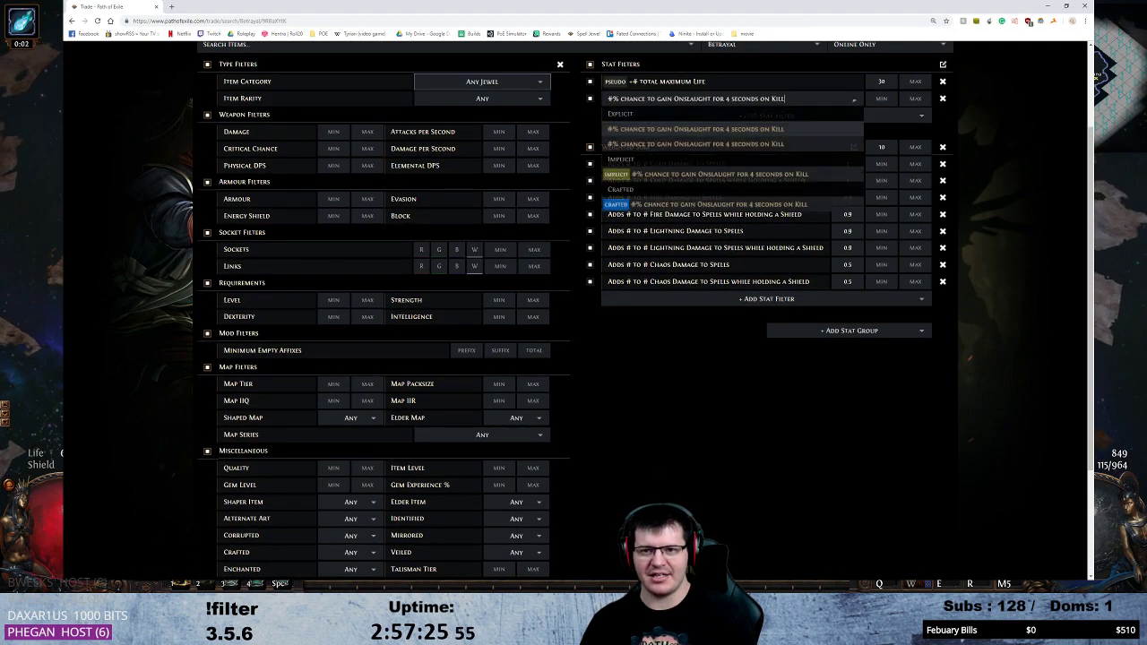
{"action": "left_click", "coordinate": [712, 144]}
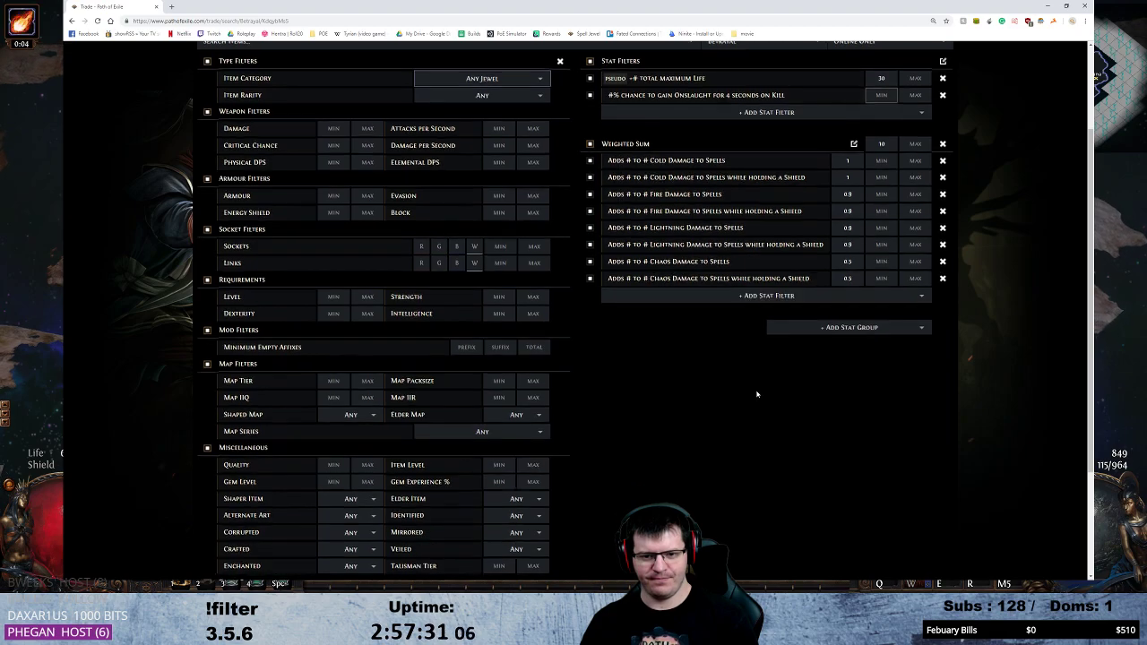
{"action": "scroll", "coordinate": [756, 394], "scroll_direction": "down", "scroll_amount": 3}
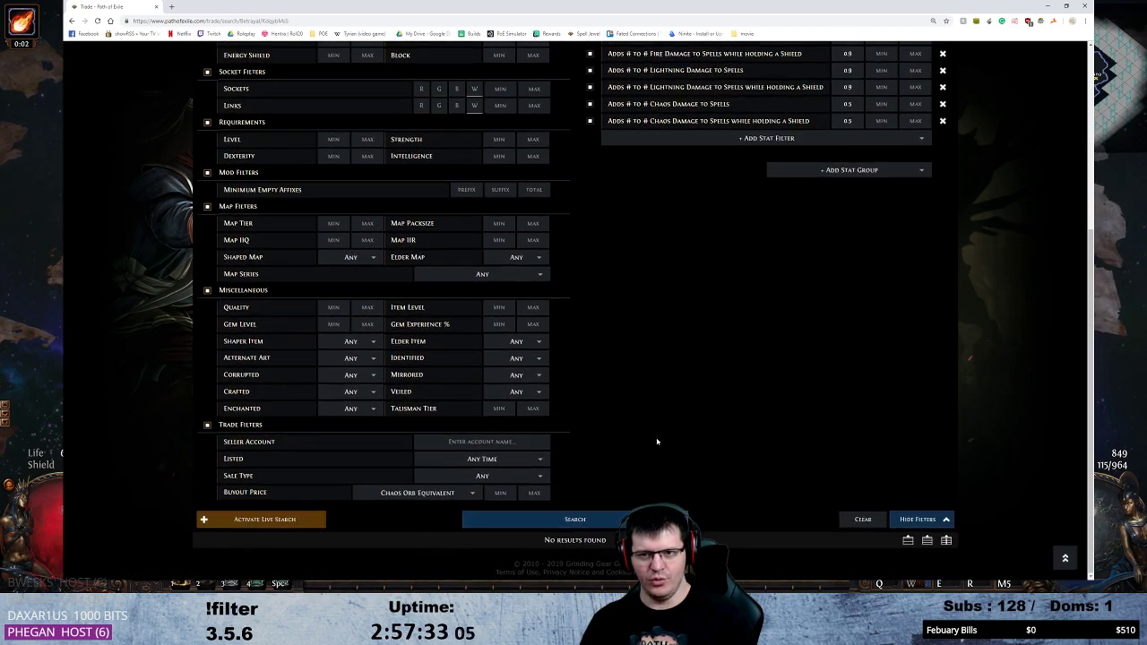
{"action": "scroll", "coordinate": [657, 441], "scroll_direction": "up", "scroll_amount": 4}
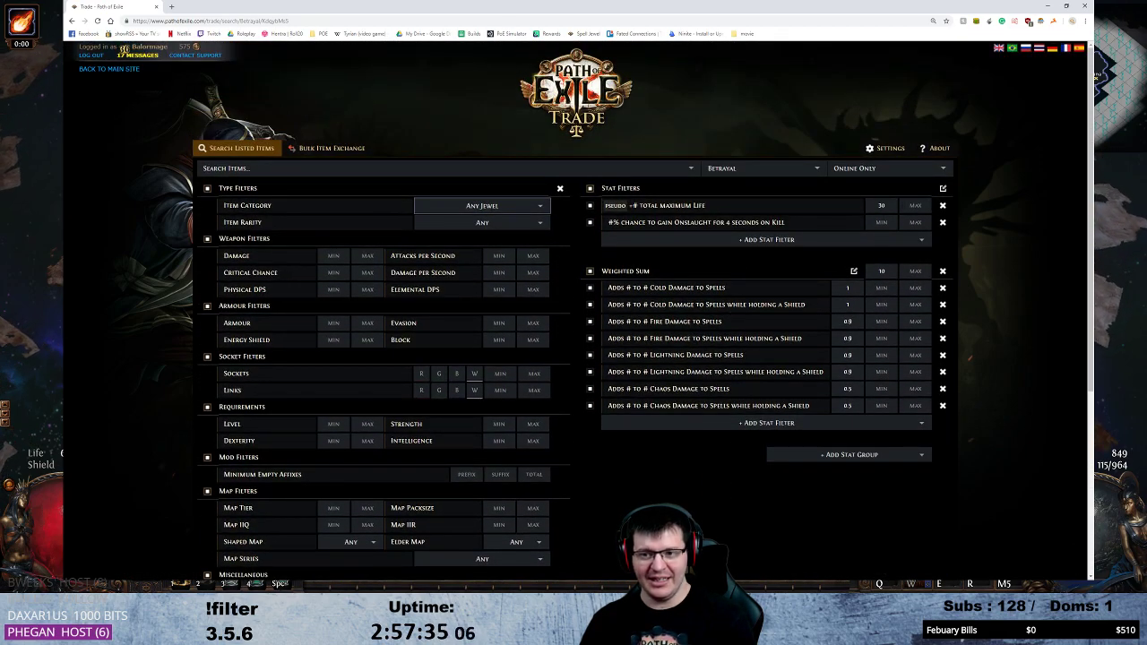
{"action": "double_click", "coordinate": [881, 205]}
{"action": "type", "text": "25"}
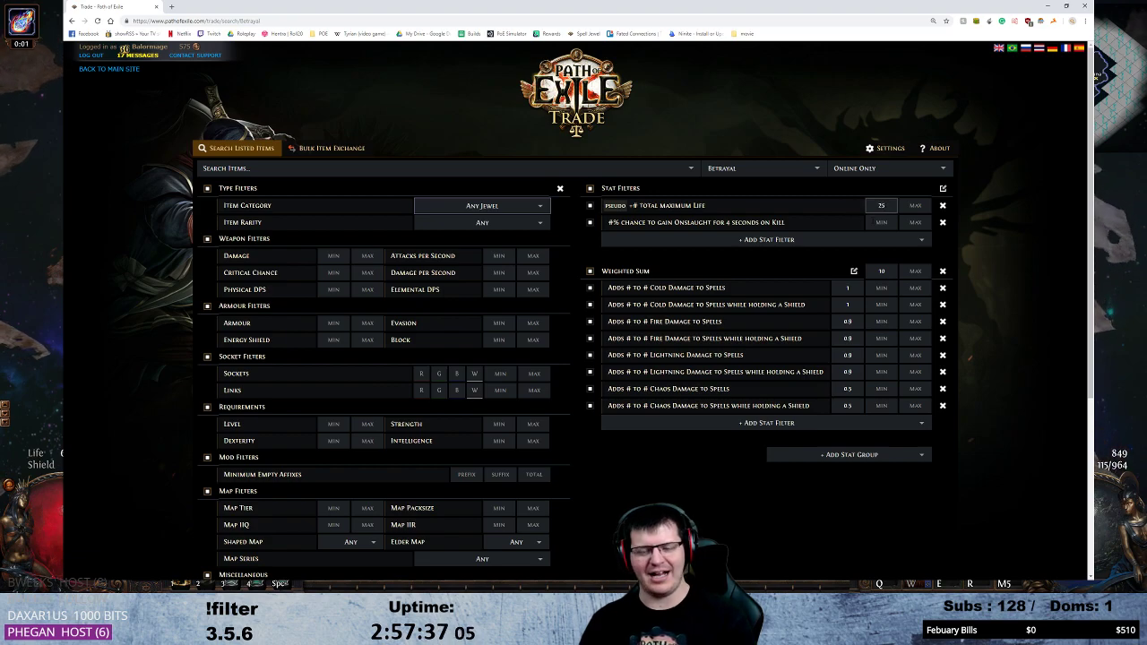
Switch the Onslaught filter to its explicit-only version.
{"action": "left_click", "coordinate": [806, 222]}
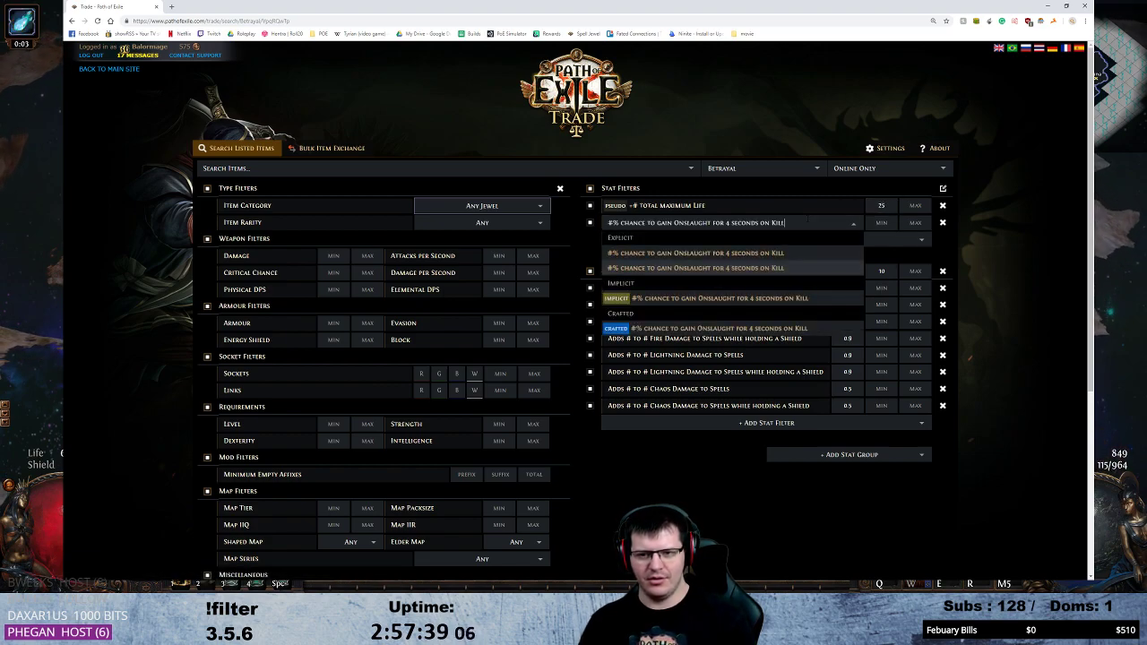
{"action": "scroll", "coordinate": [770, 297], "scroll_direction": "down", "scroll_amount": 3}
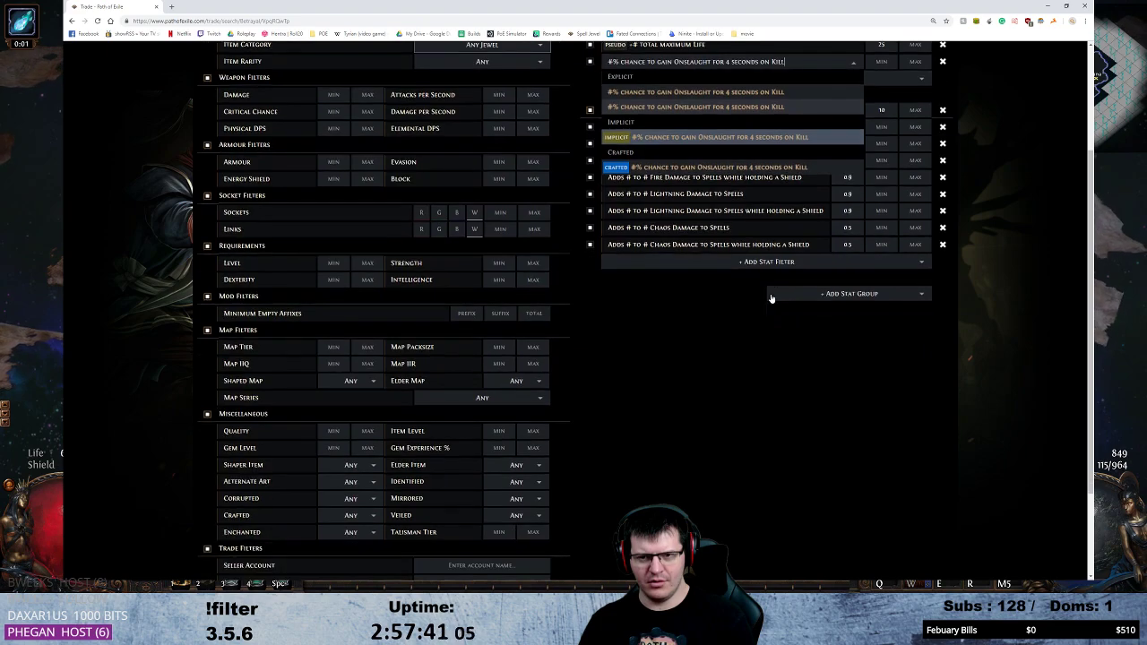
{"action": "left_click", "coordinate": [776, 108]}
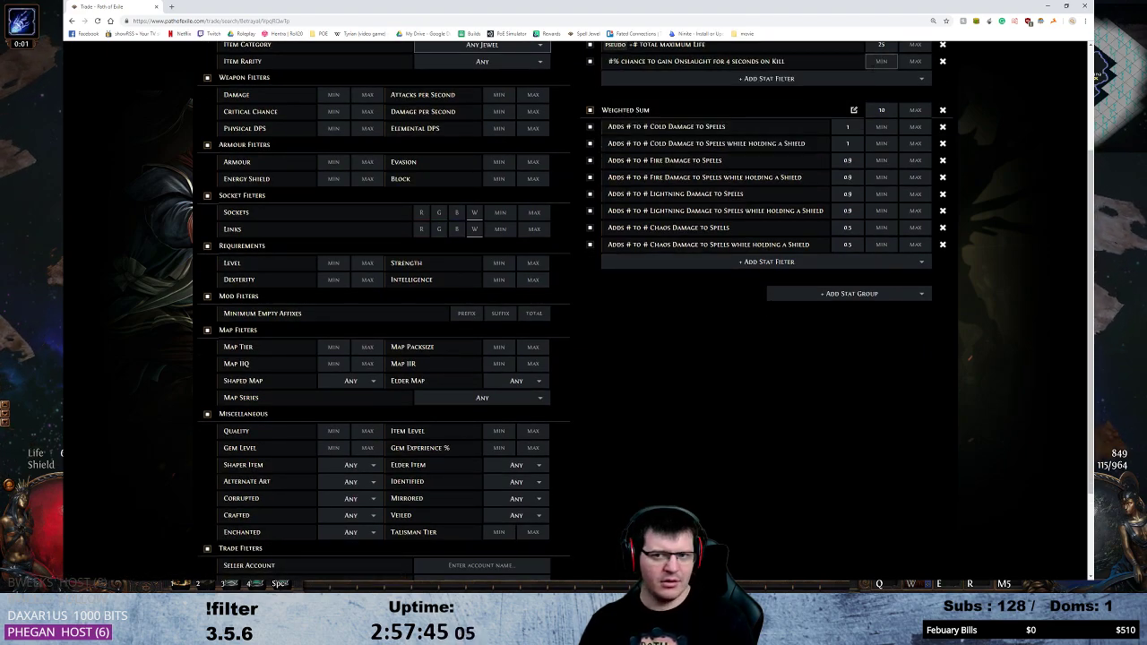
{"action": "scroll", "coordinate": [863, 301], "scroll_direction": "up", "scroll_amount": 3}
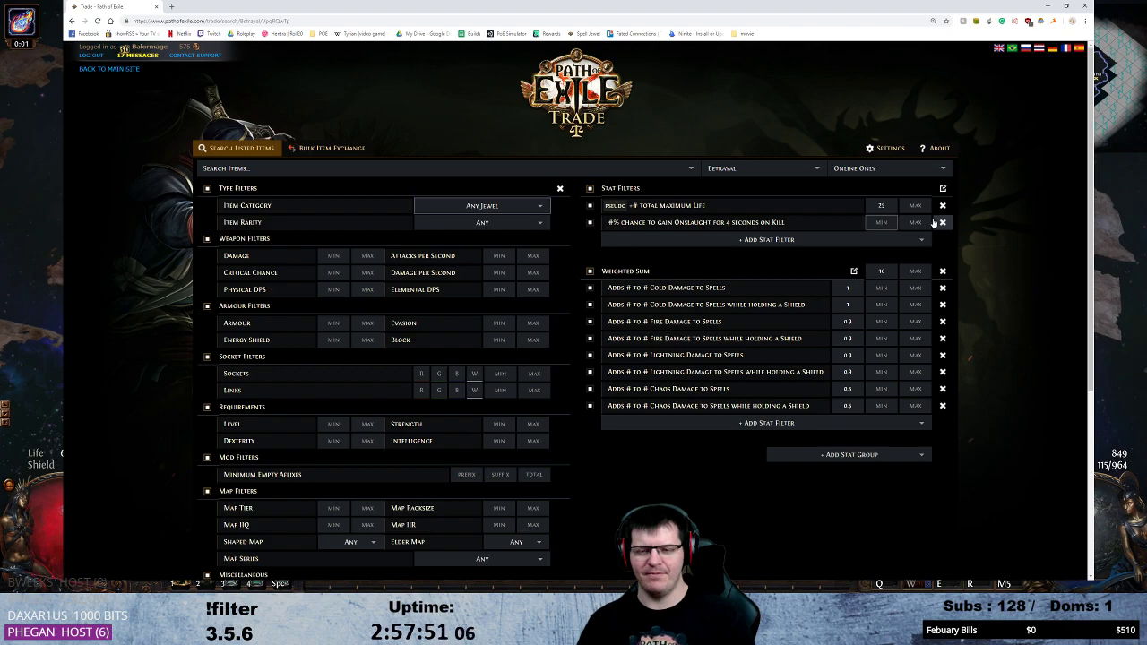
Replace the Onslaught filter with chance to Hinder Enemies on Hit with Spells.
{"action": "left_click", "coordinate": [803, 225]}
{"action": "left_click_drag", "start_coordinate": [789, 223], "coordinate": [571, 226]}
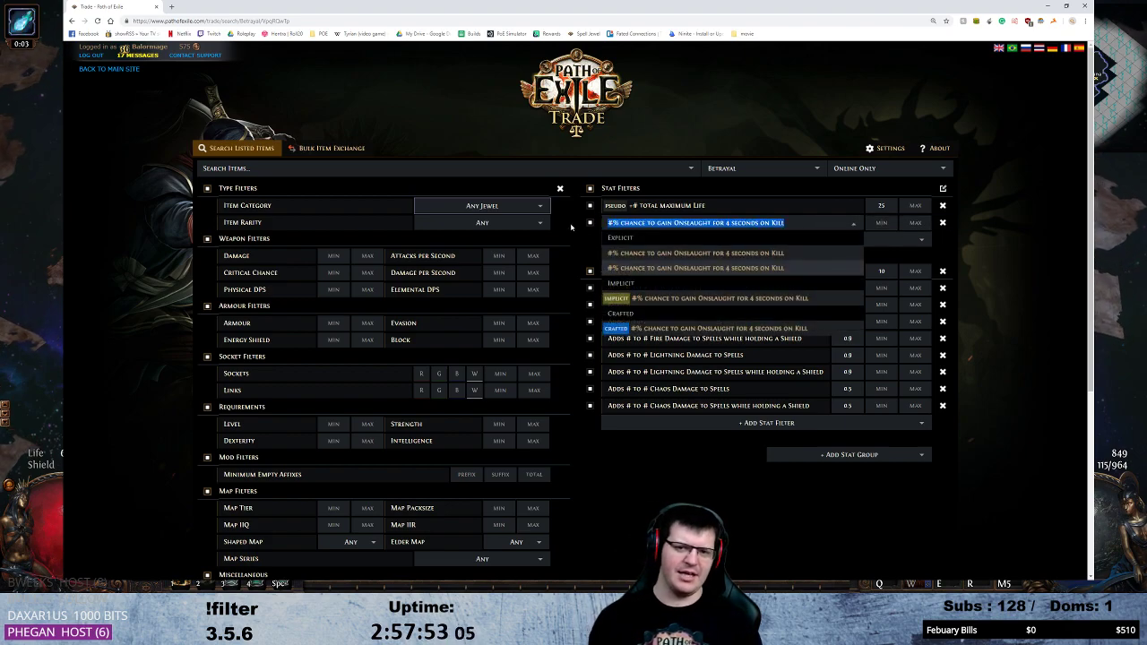
{"action": "key", "text": "BackSpace"}
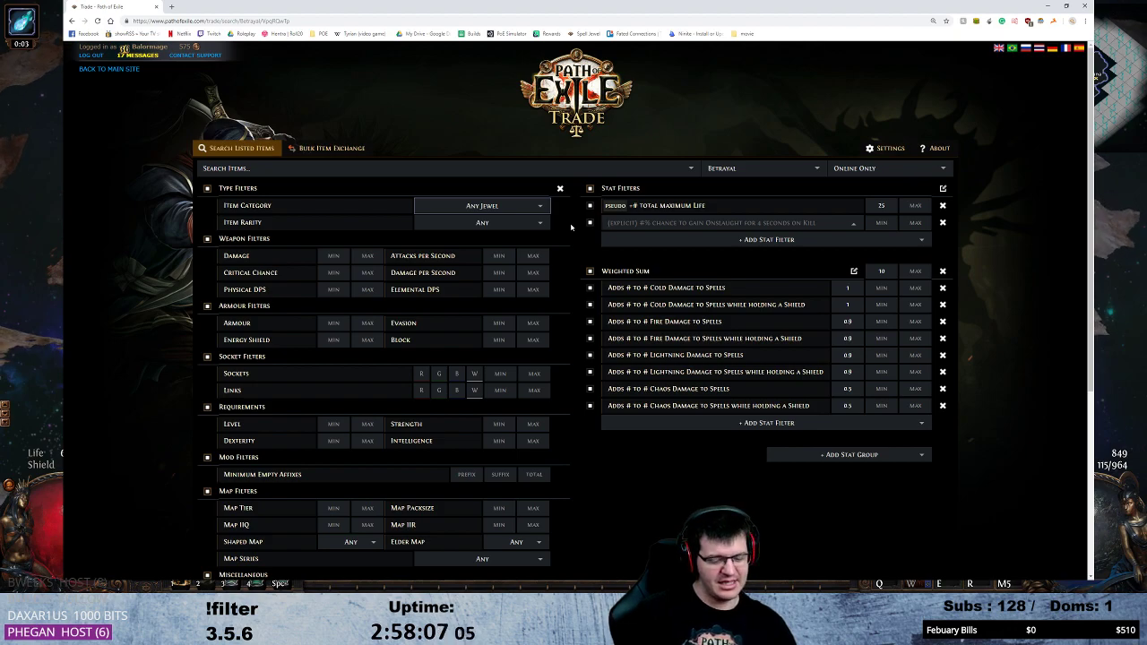
{"action": "type", "text": "hinder"}
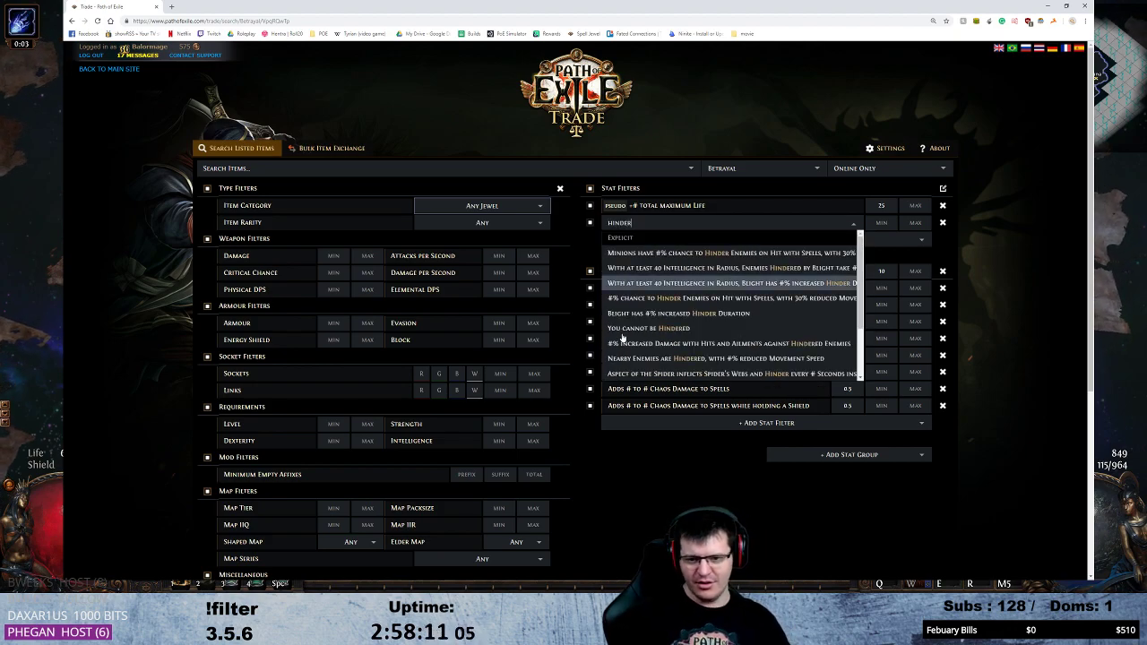
{"action": "scroll", "coordinate": [685, 312], "scroll_direction": "down", "scroll_amount": 2}
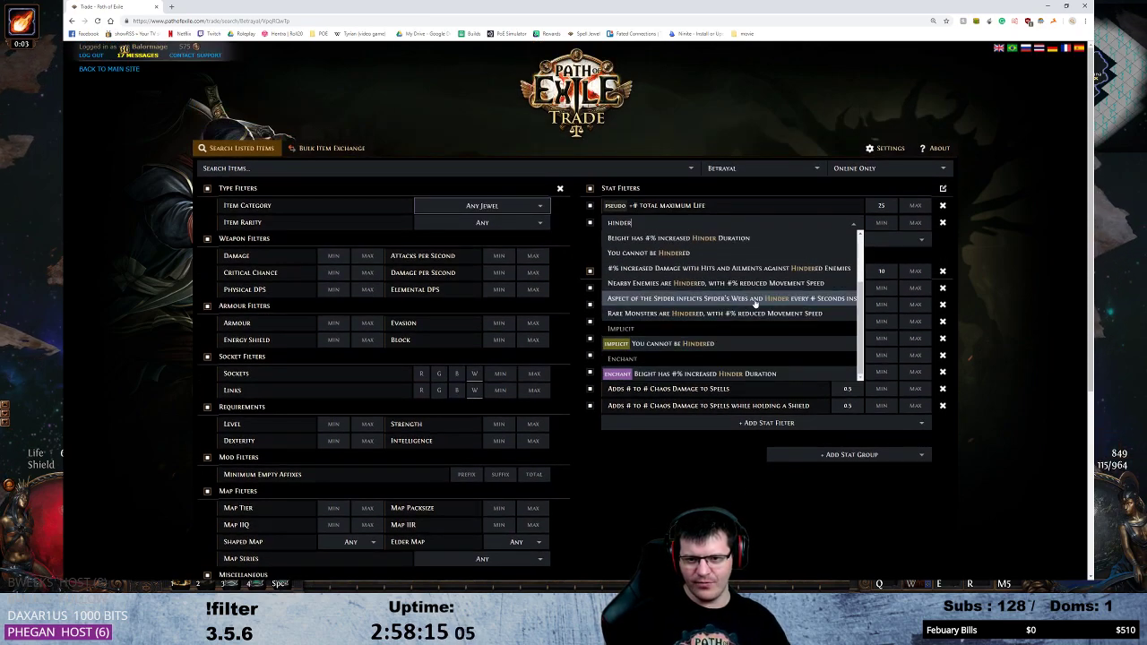
{"action": "scroll", "coordinate": [730, 325], "scroll_direction": "up", "scroll_amount": 1}
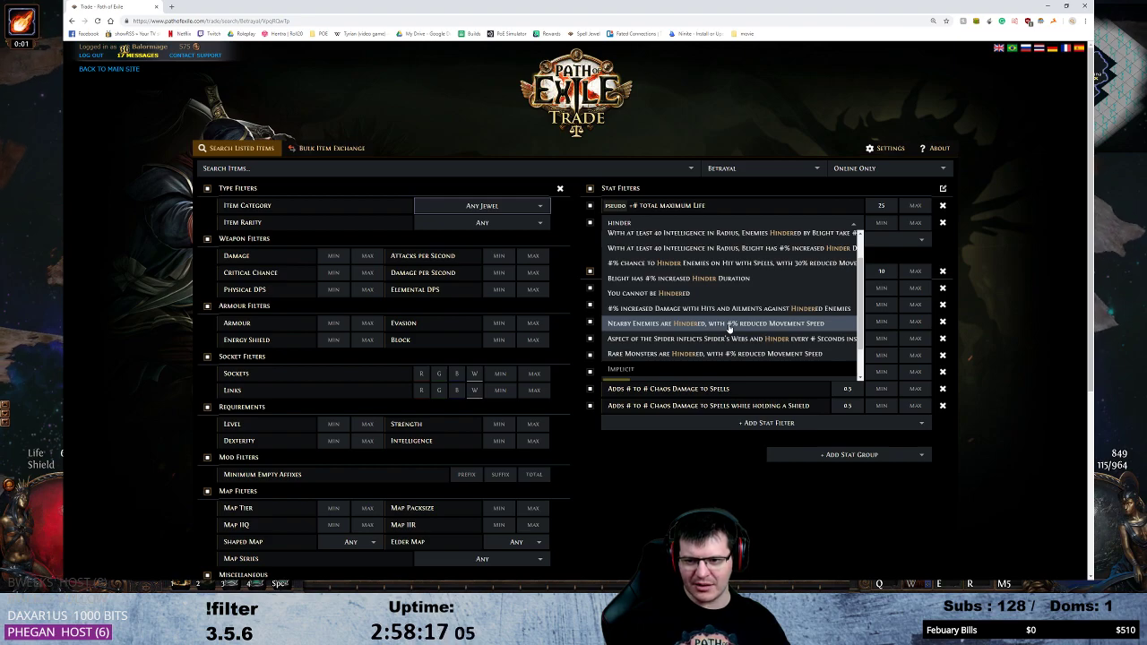
{"action": "left_click", "coordinate": [766, 264]}
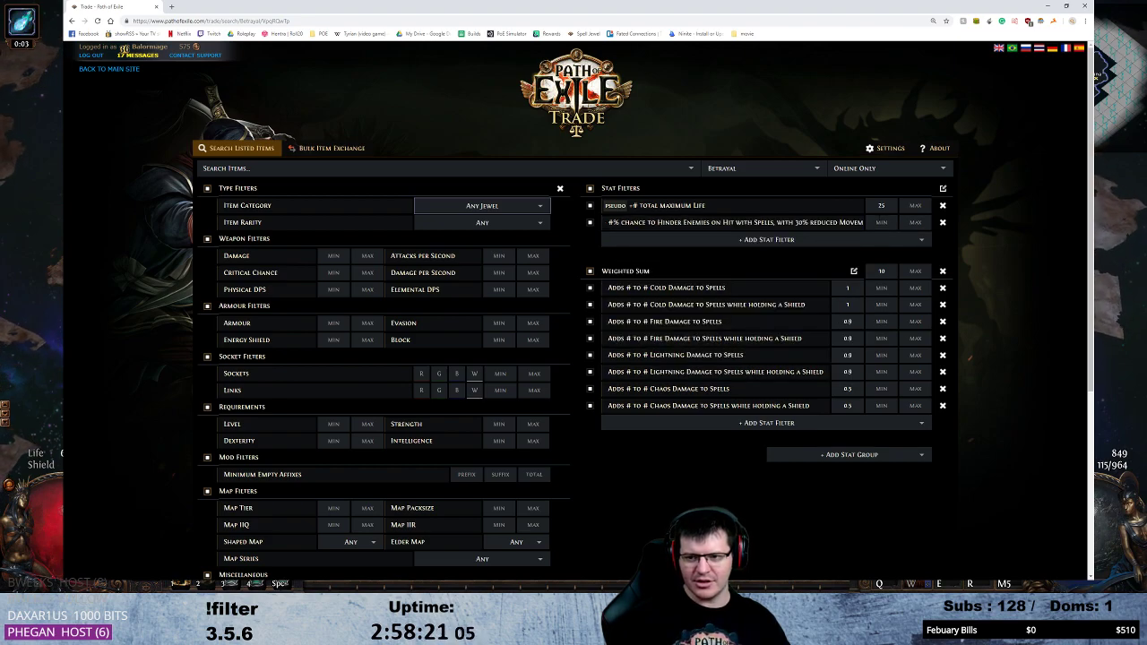
{"action": "scroll", "coordinate": [968, 356], "scroll_direction": "down", "scroll_amount": 5}
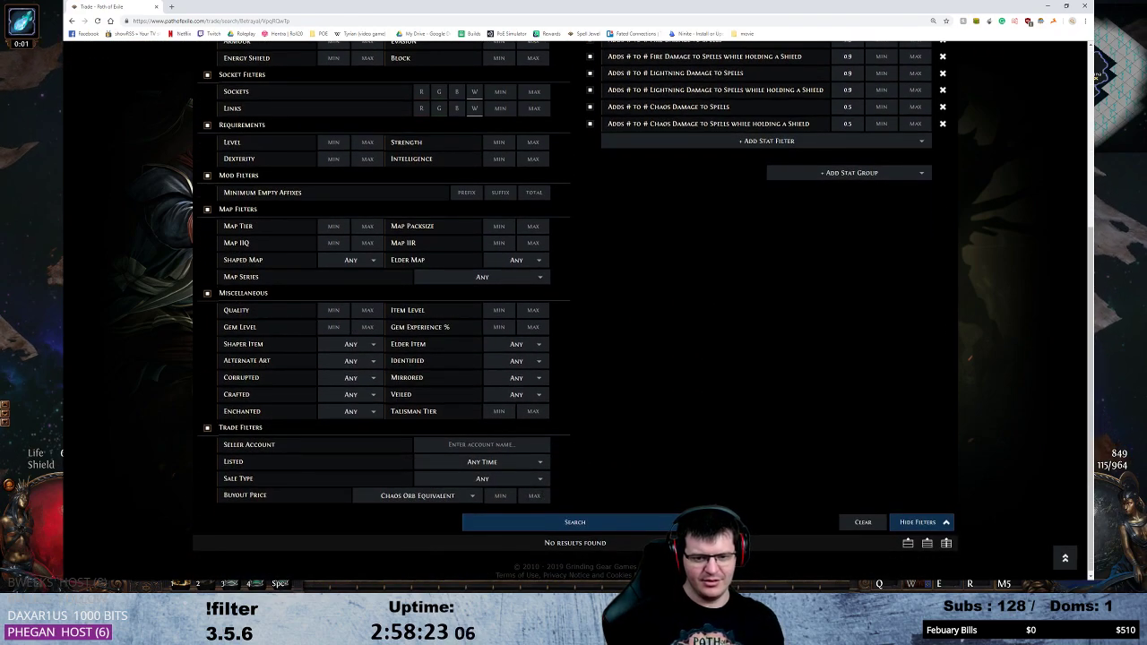
{"action": "scroll", "coordinate": [969, 356], "scroll_direction": "up", "scroll_amount": 3}
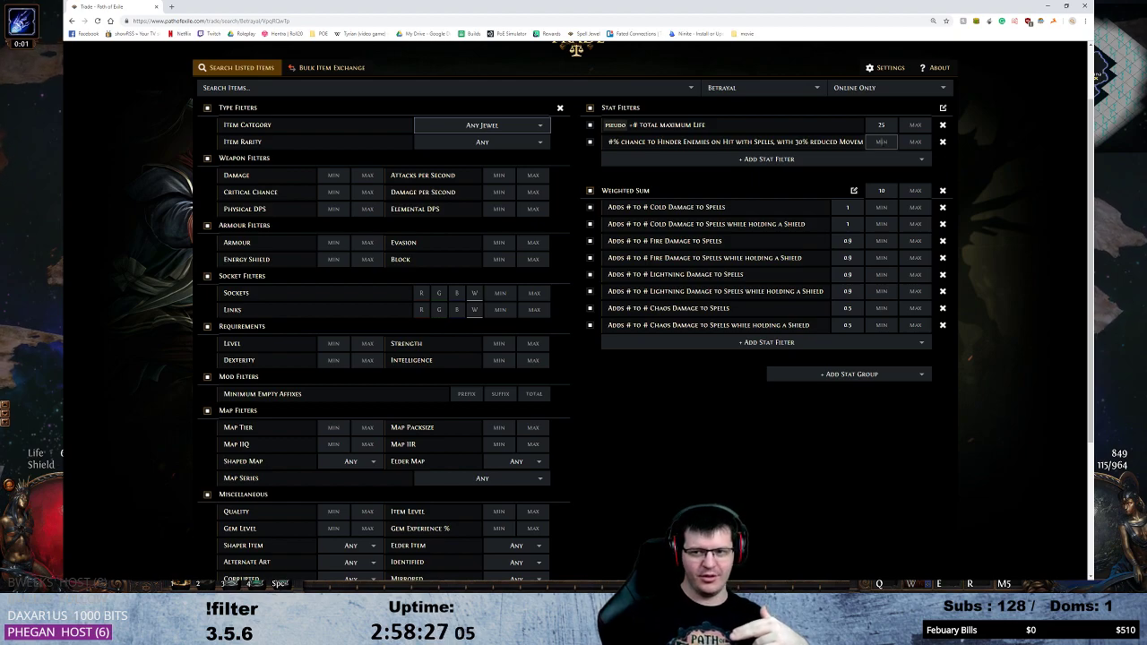
Run the Hinder jewel search, listing 16 results led by a 40-chaos Hypnotic Eye Jewel.
{"action": "key", "text": "Return"}
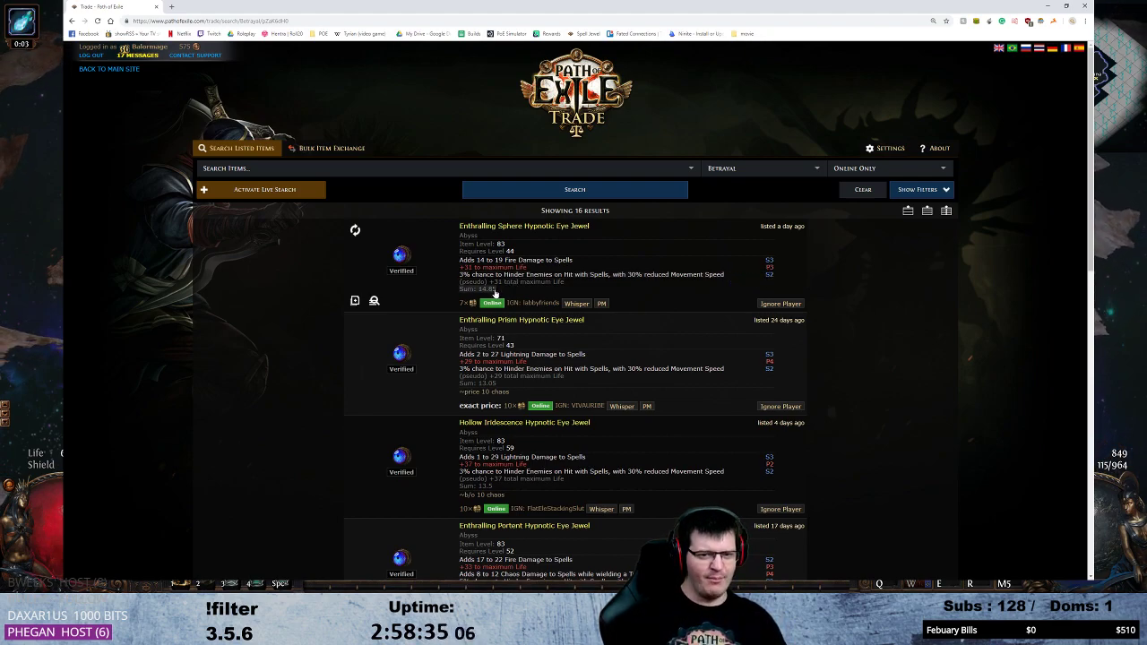
{"action": "left_click", "coordinate": [355, 230]}
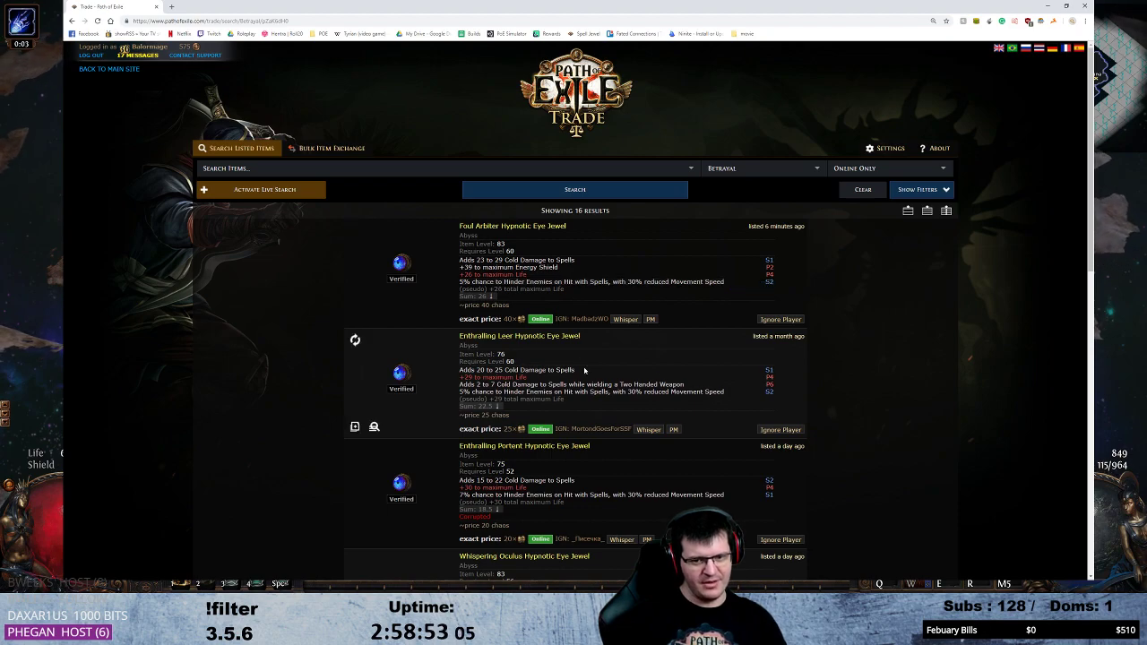
{"action": "scroll", "coordinate": [573, 358], "scroll_direction": "down", "scroll_amount": 1}
Set the Buyout Price maximum to 150 chaos and search again, getting 26 results.
{"action": "left_click", "coordinate": [934, 112]}
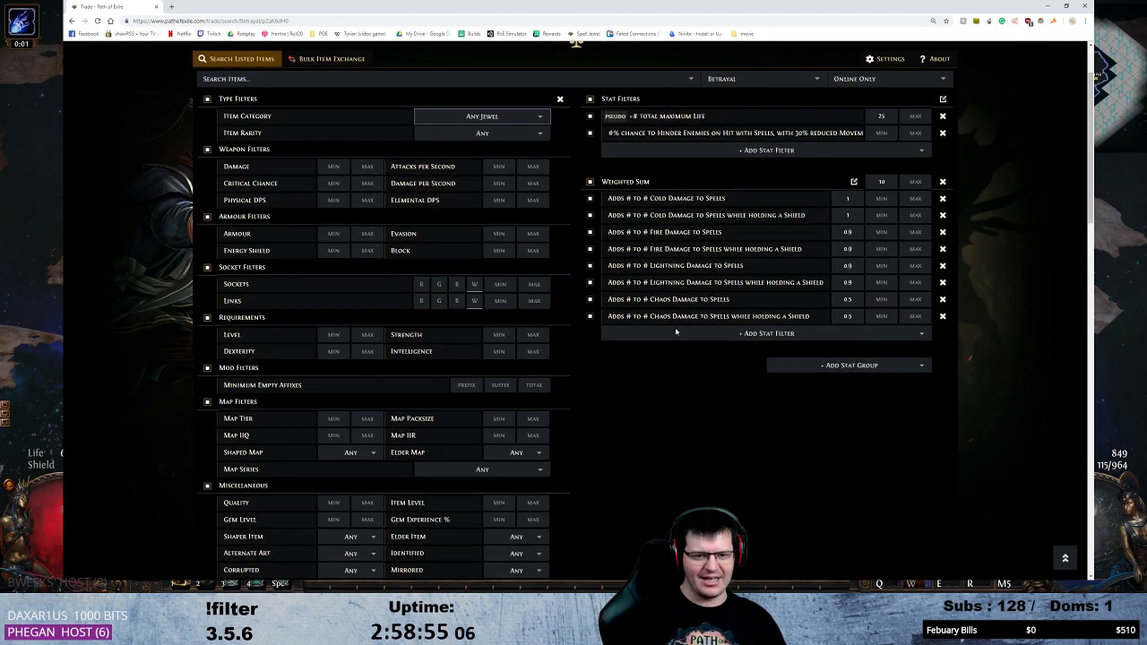
{"action": "scroll", "coordinate": [674, 327], "scroll_direction": "down", "scroll_amount": 3}
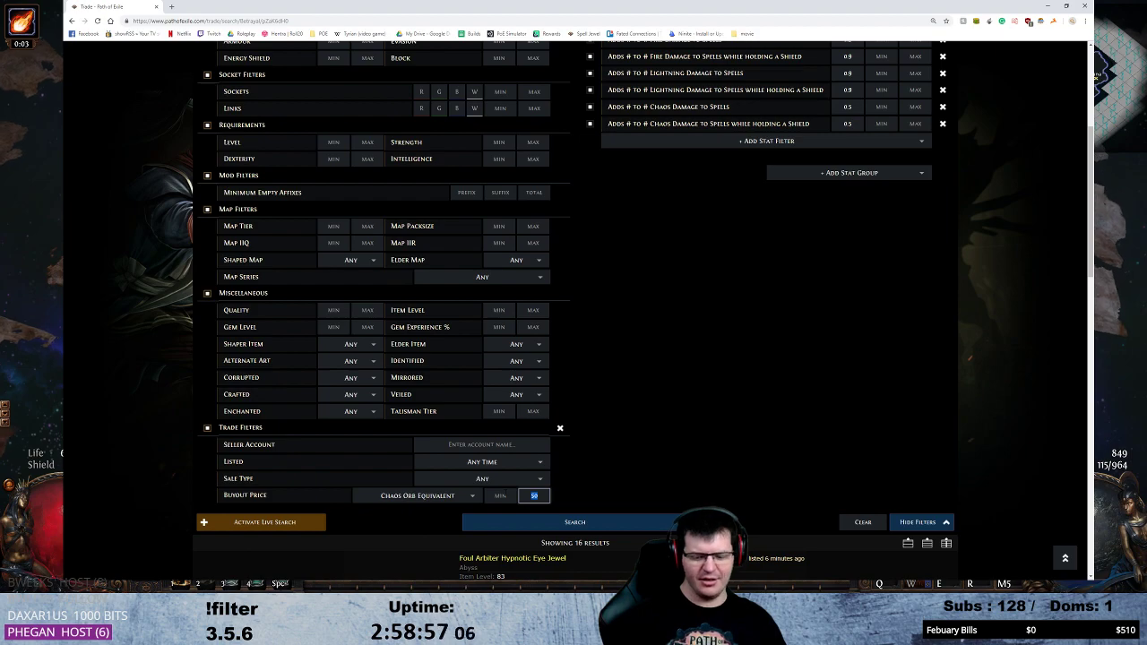
{"action": "key", "text": "BackSpace"}
{"action": "key", "text": "BackSpace"}
{"action": "type", "text": "150"}
{"action": "key", "text": "Return"}
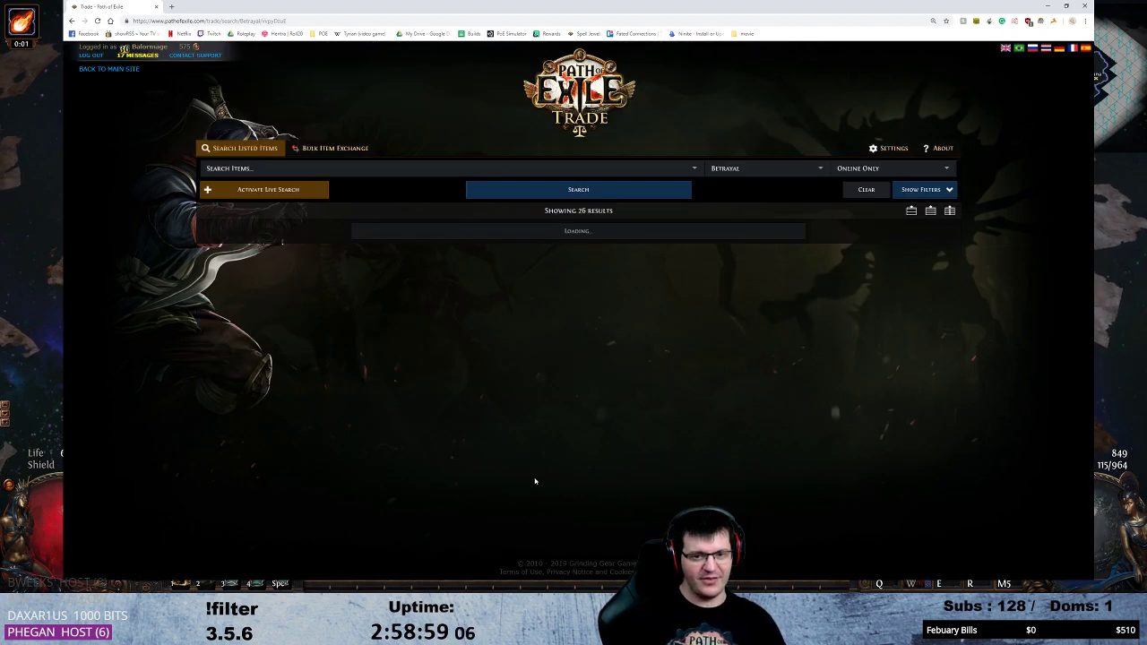
{"action": "key", "text": "F5"}
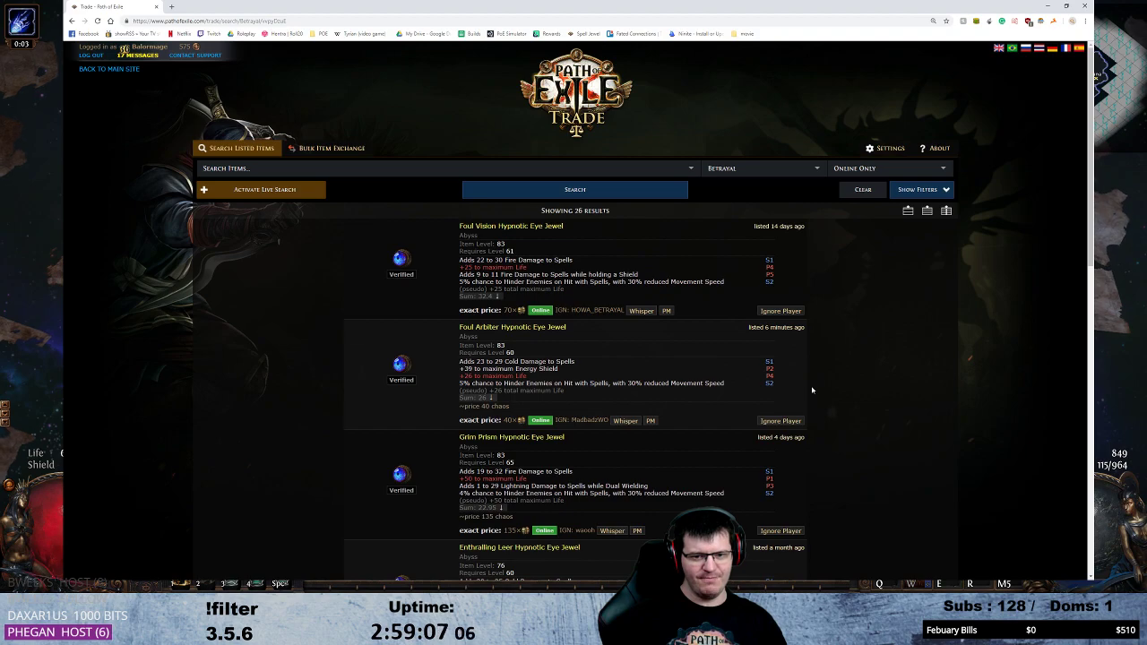
{"action": "scroll", "coordinate": [796, 402], "scroll_direction": "down", "scroll_amount": 1}
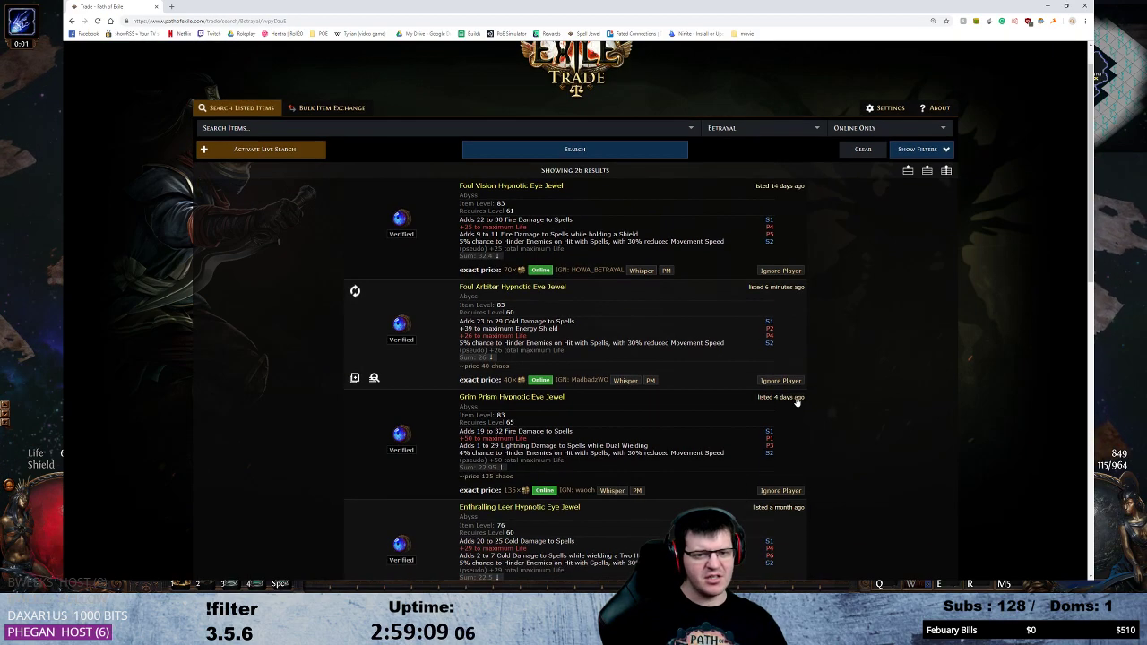
{"action": "scroll", "coordinate": [796, 401], "scroll_direction": "up", "scroll_amount": 1}
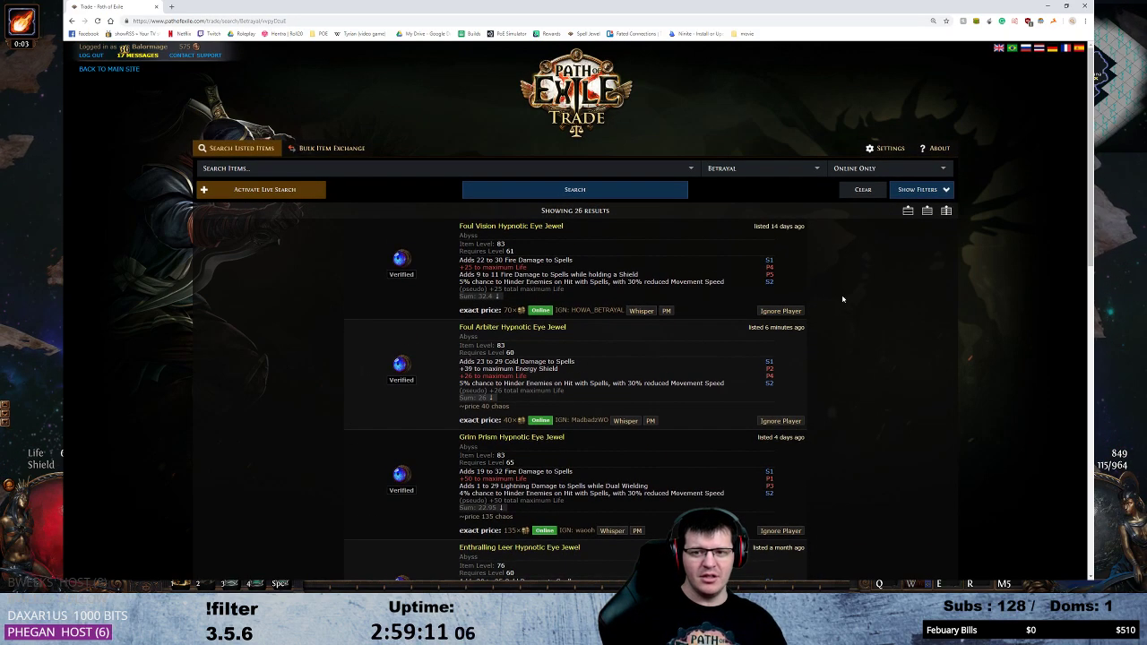
Swap the Hinder filter for the implicit 'Corrupted Blood cannot be inflicted on you' stat.
{"action": "left_click", "coordinate": [912, 192]}
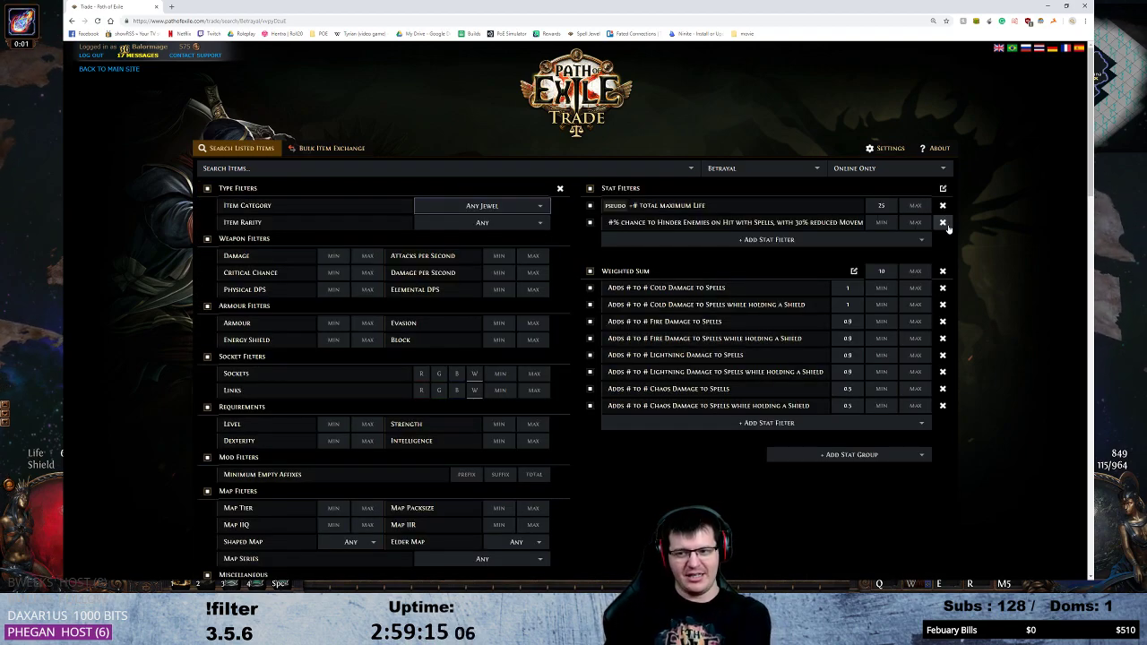
{"action": "left_click", "coordinate": [851, 222]}
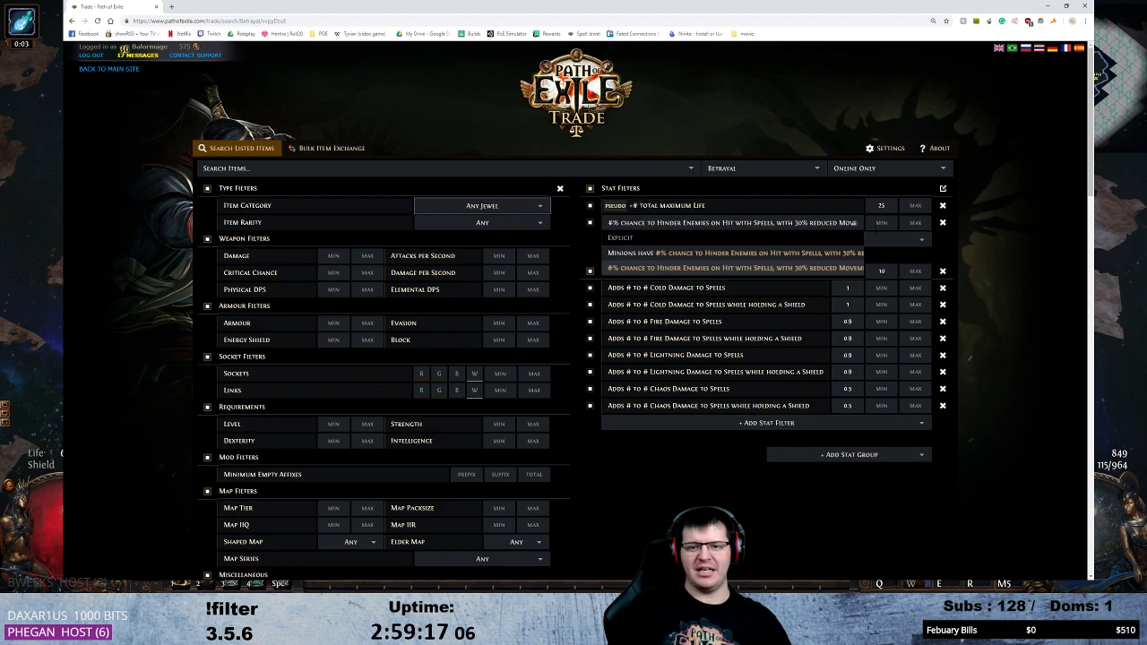
{"action": "key", "text": "ctrl+a"}
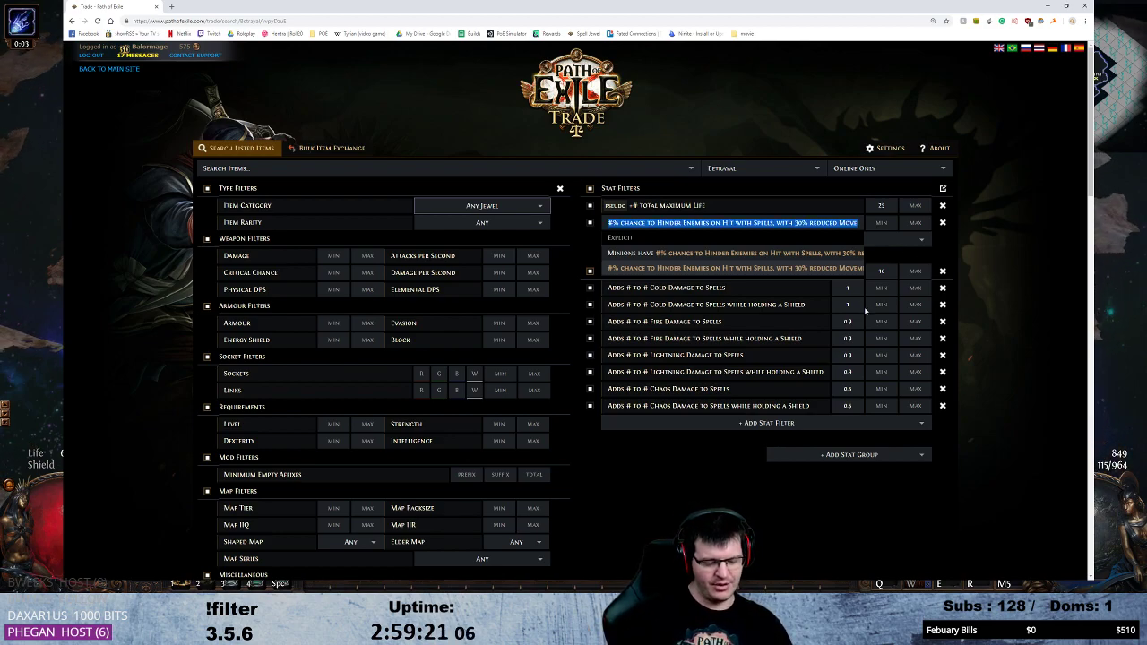
{"action": "type", "text": "corr"}
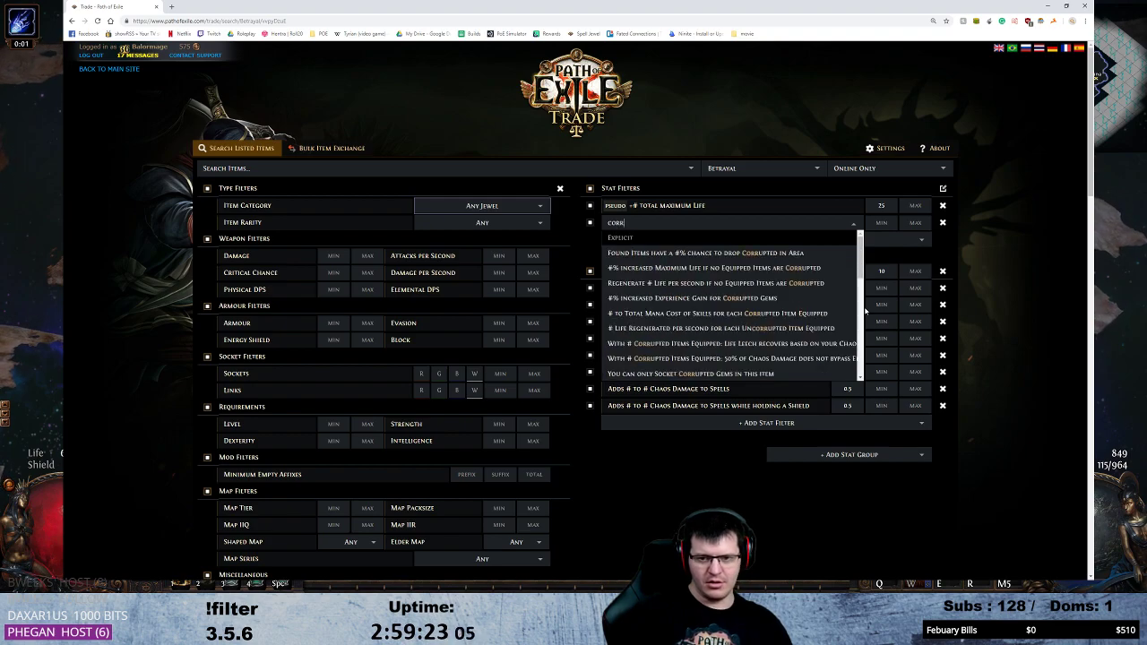
{"action": "type", "text": "uptin"}
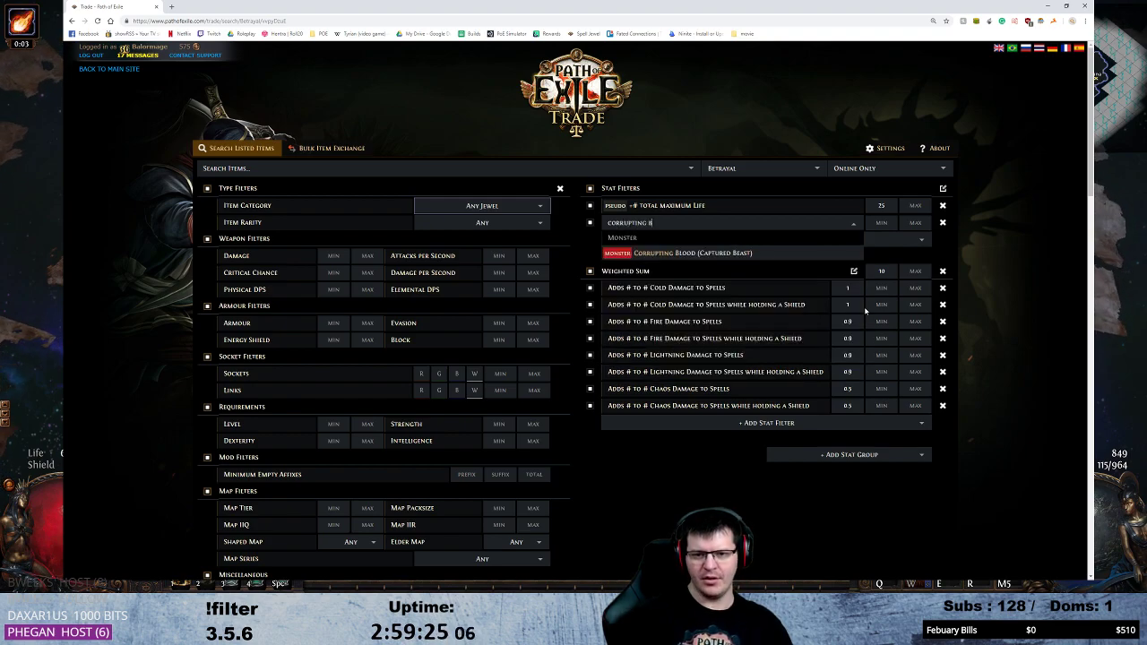
{"action": "type", "text": "g b"}
{"action": "key", "text": "ctrl+a"}
{"action": "key", "text": "BackSpace"}
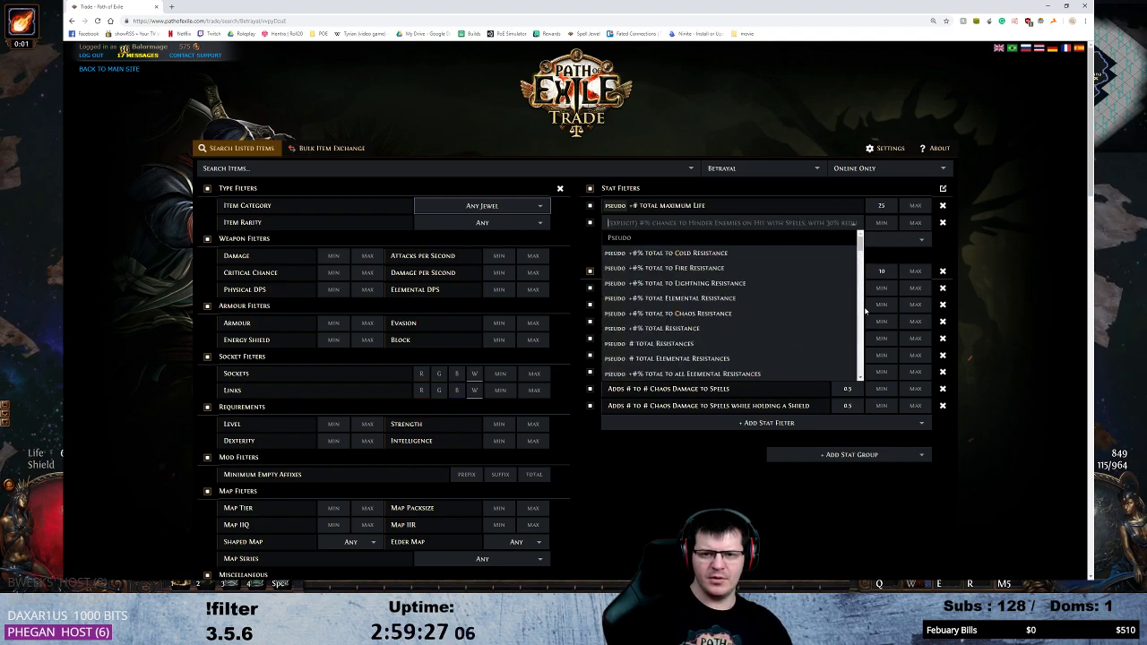
{"action": "type", "text": "cannot be in"}
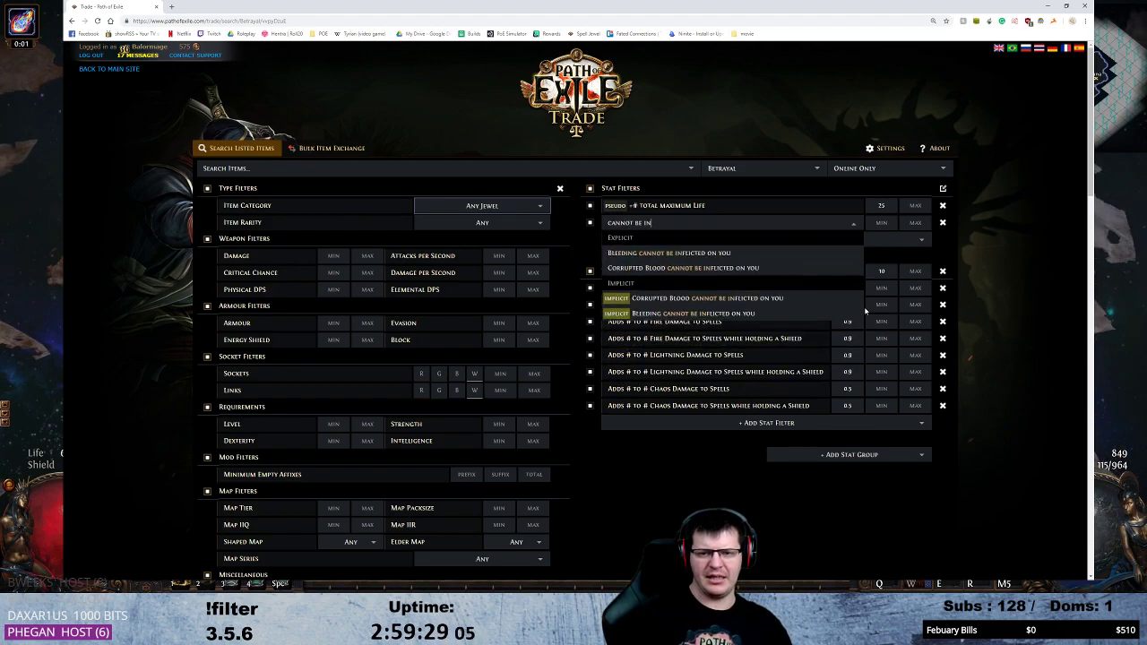
{"action": "key", "text": "Down"}
{"action": "key", "text": "Down"}
{"action": "key", "text": "Down"}
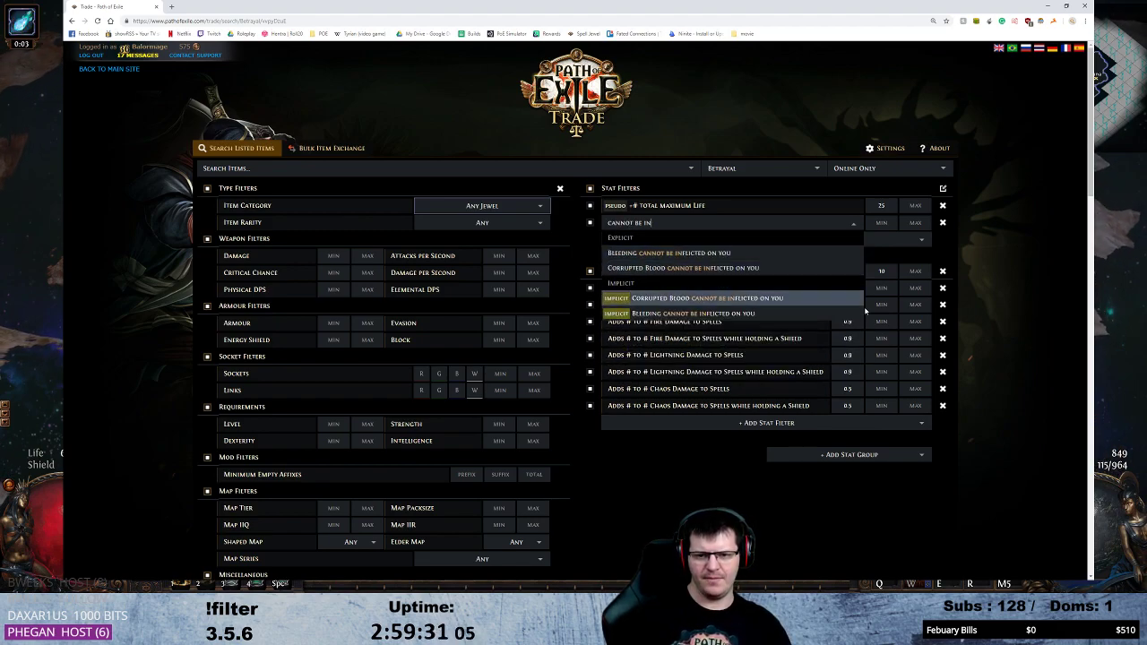
{"action": "key", "text": "Return"}
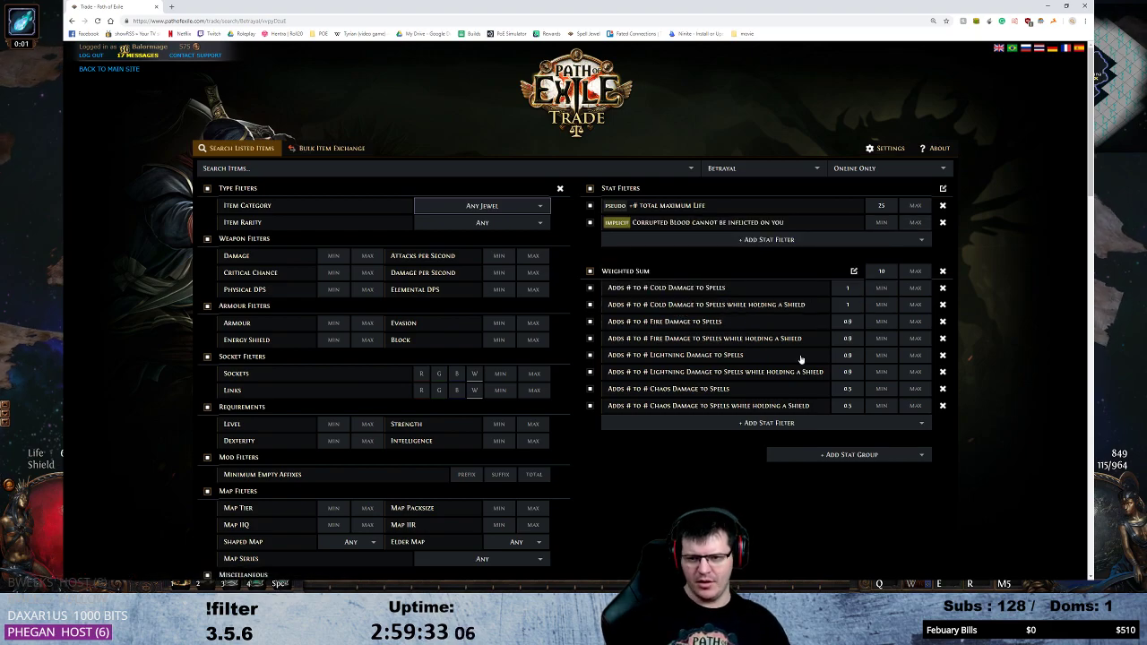
Clear the Buyout Price maximum and rerun the search without a price cap.
{"action": "scroll", "coordinate": [716, 430], "scroll_direction": "down", "scroll_amount": 4}
{"action": "key", "text": "BackSpace"}
{"action": "key", "text": "BackSpace"}
{"action": "key", "text": "BackSpace"}
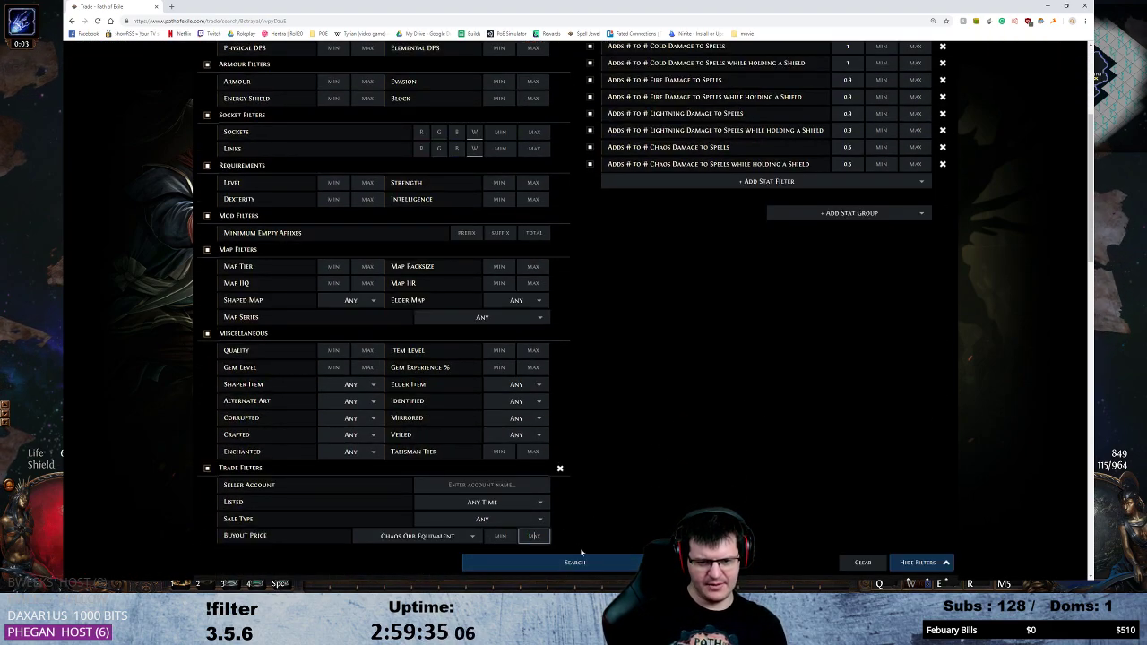
{"action": "left_click", "coordinate": [578, 560]}
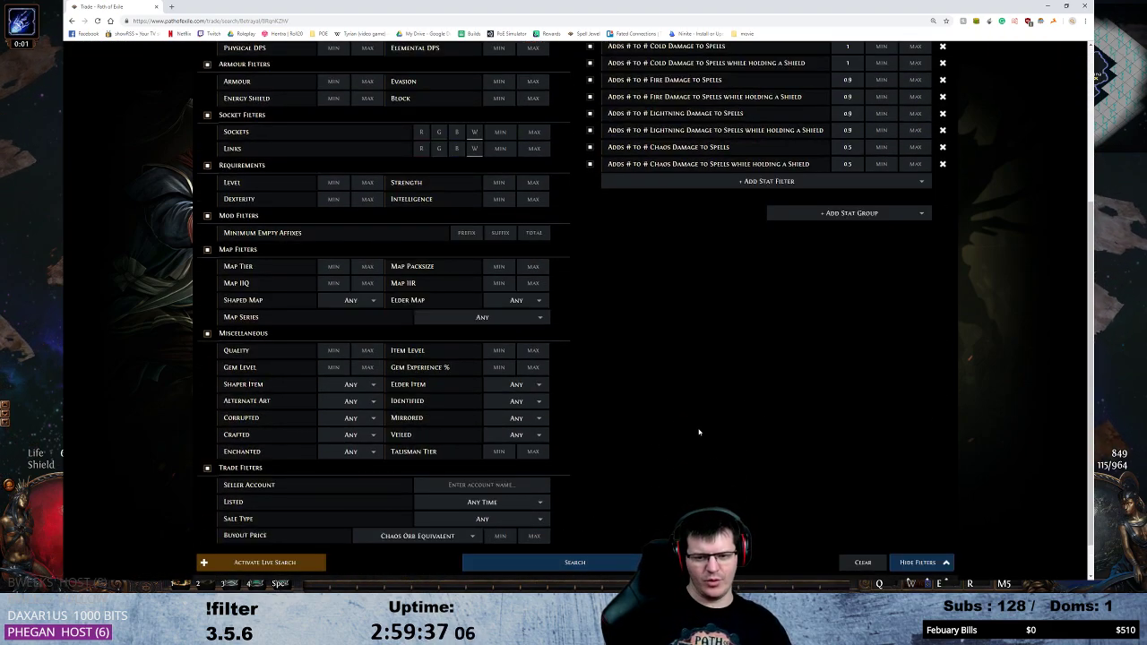
{"action": "scroll", "coordinate": [769, 339], "scroll_direction": "up", "scroll_amount": 5}
Empty the Weighted Sum minimum, search again and review the 27 Corrupted Blood-immune jewels.
{"action": "left_click", "coordinate": [881, 227]}
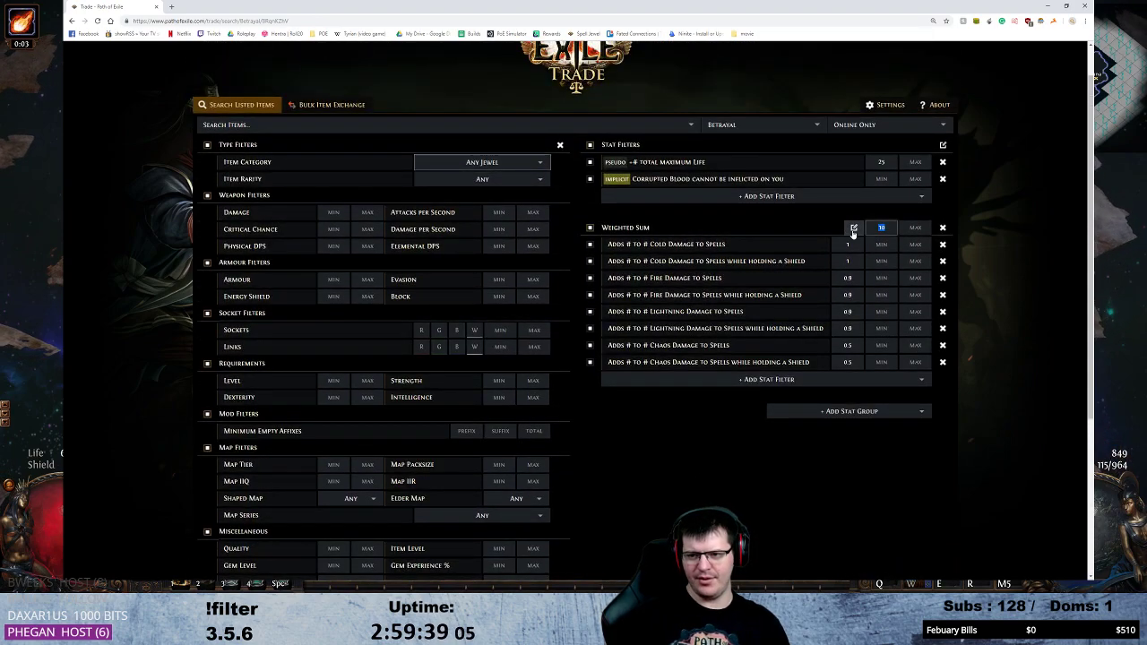
{"action": "key", "text": "BackSpace"}
{"action": "key", "text": "BackSpace"}
{"action": "key", "text": "Return"}
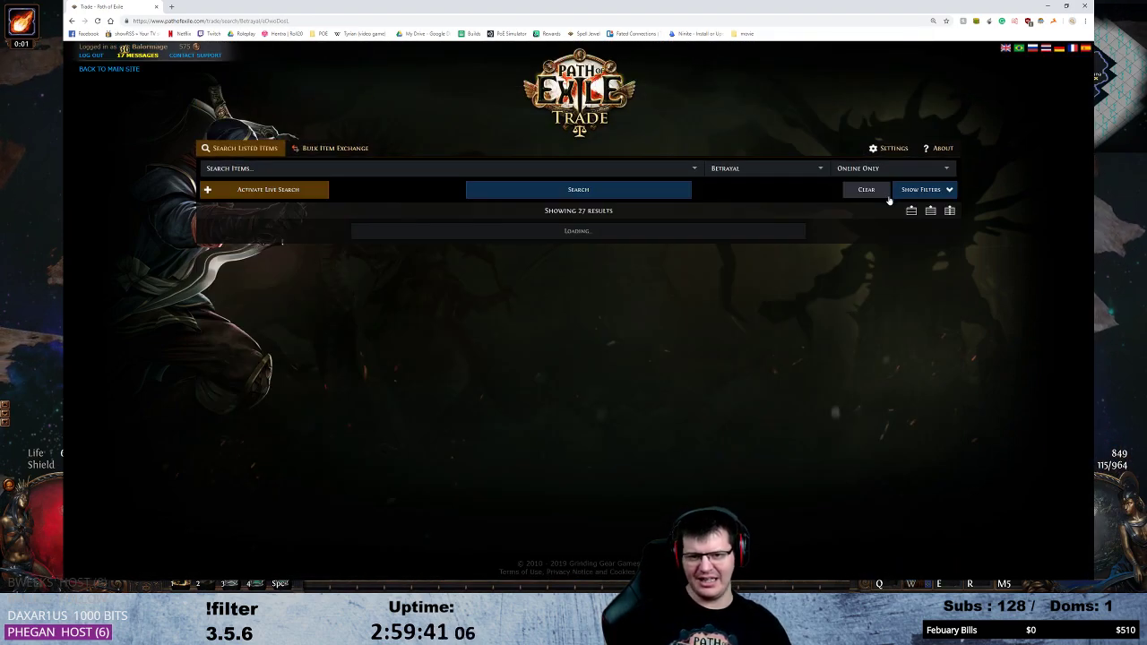
{"action": "left_click", "coordinate": [627, 189]}
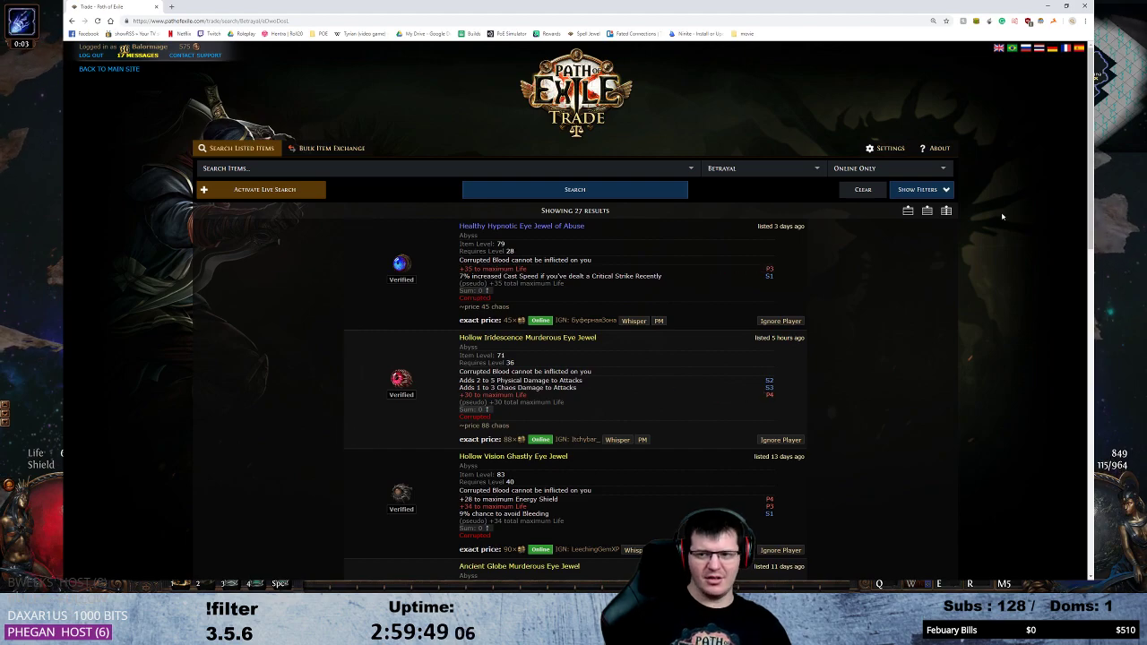
{"action": "left_click", "coordinate": [943, 189]}
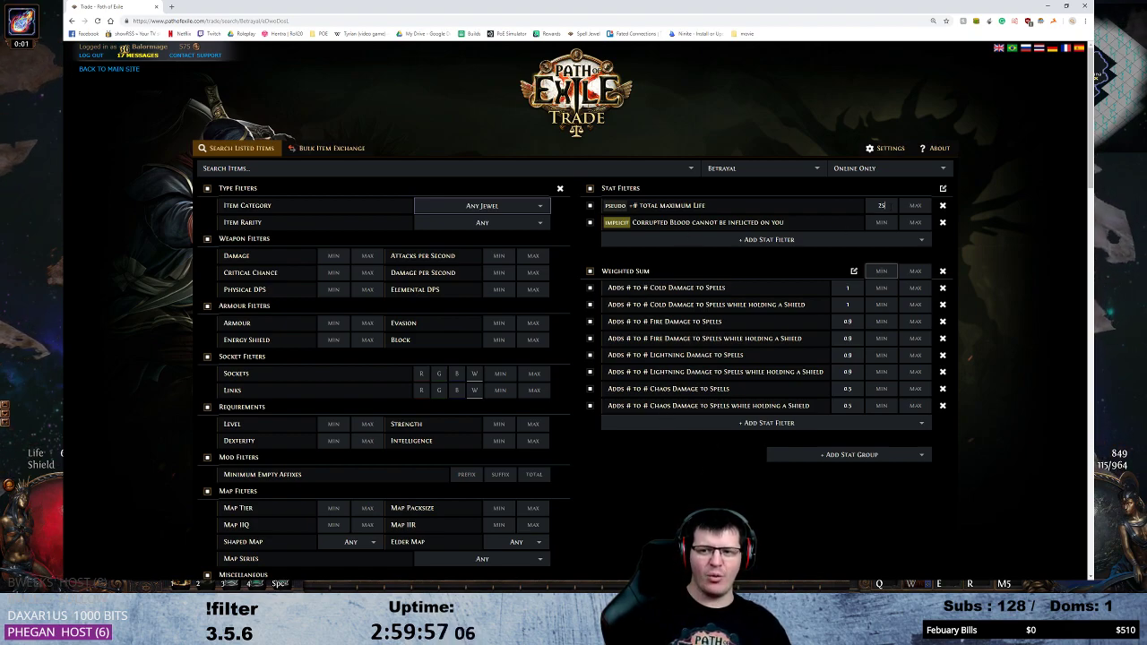
{"action": "scroll", "coordinate": [794, 405], "scroll_direction": "down", "scroll_amount": 15}
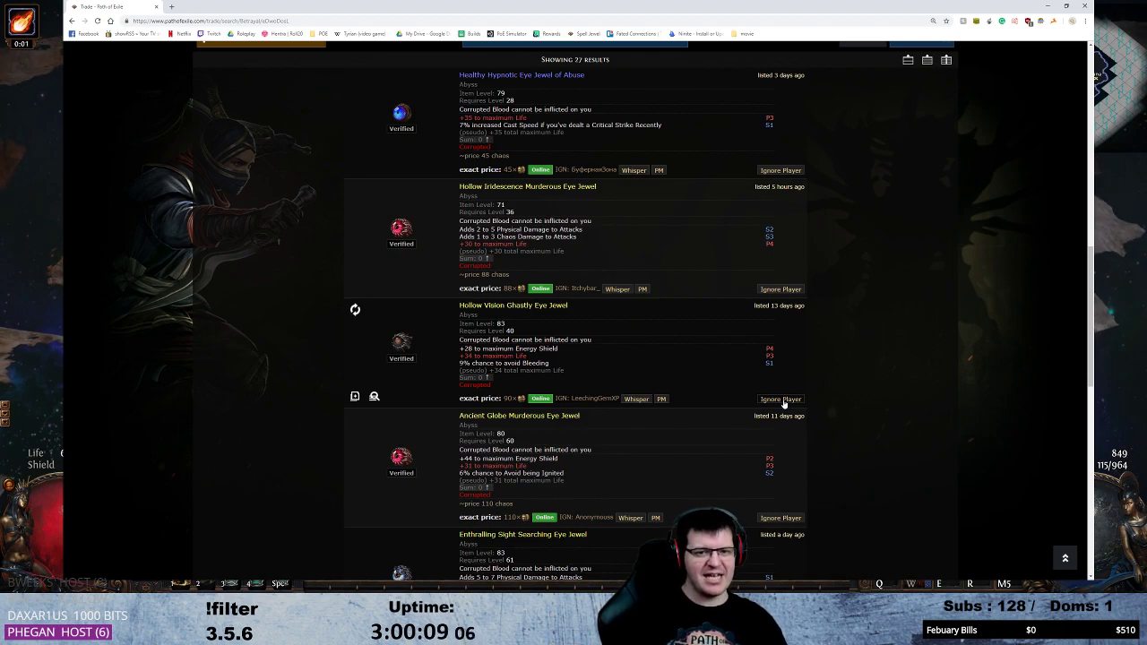
{"action": "scroll", "coordinate": [733, 425], "scroll_direction": "up", "scroll_amount": 3}
{"action": "mouse_move", "coordinate": [515, 247]}
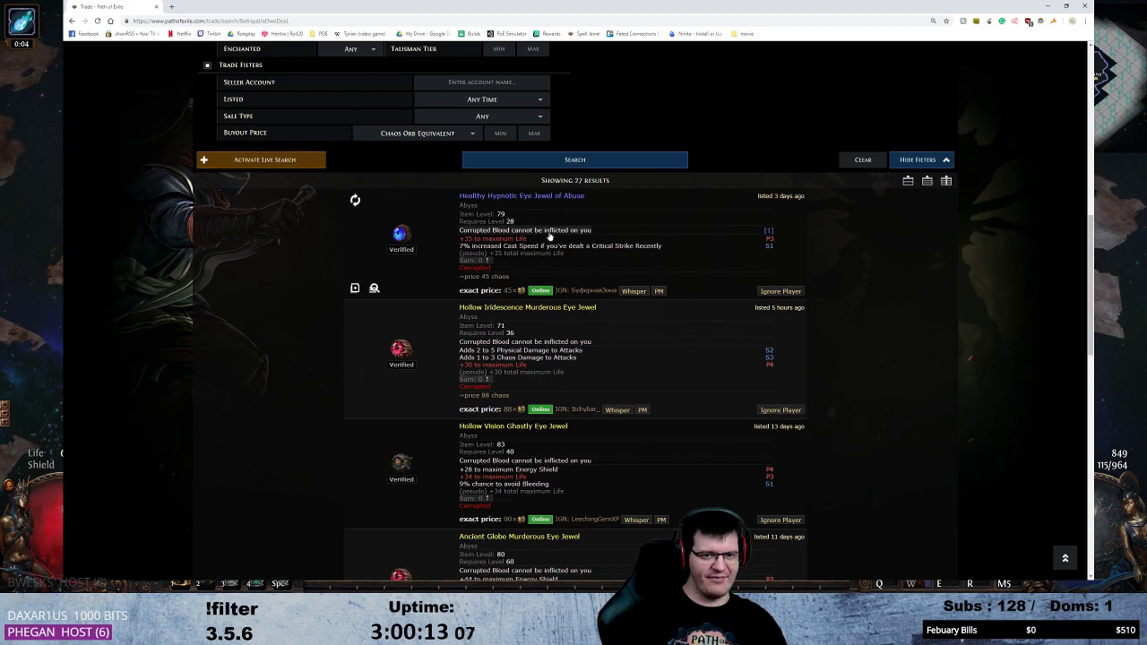
{"action": "scroll", "coordinate": [690, 360], "scroll_direction": "down", "scroll_amount": 3}
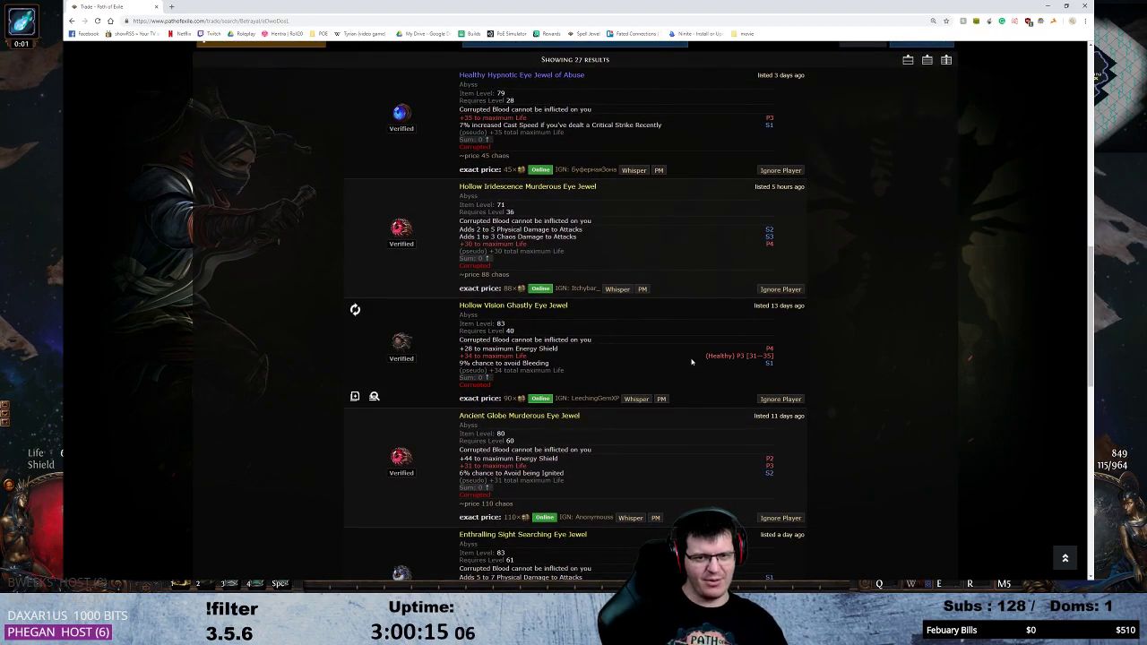
{"action": "scroll", "coordinate": [690, 362], "scroll_direction": "up", "scroll_amount": 10}
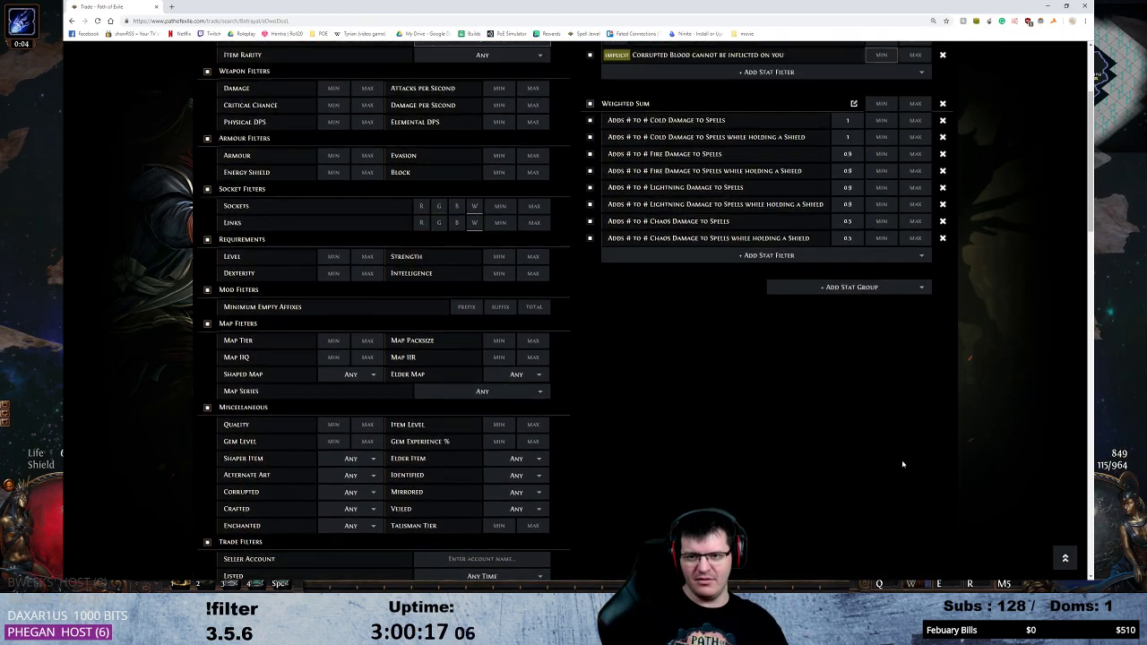
{"action": "scroll", "coordinate": [903, 464], "scroll_direction": "up", "scroll_amount": 4}
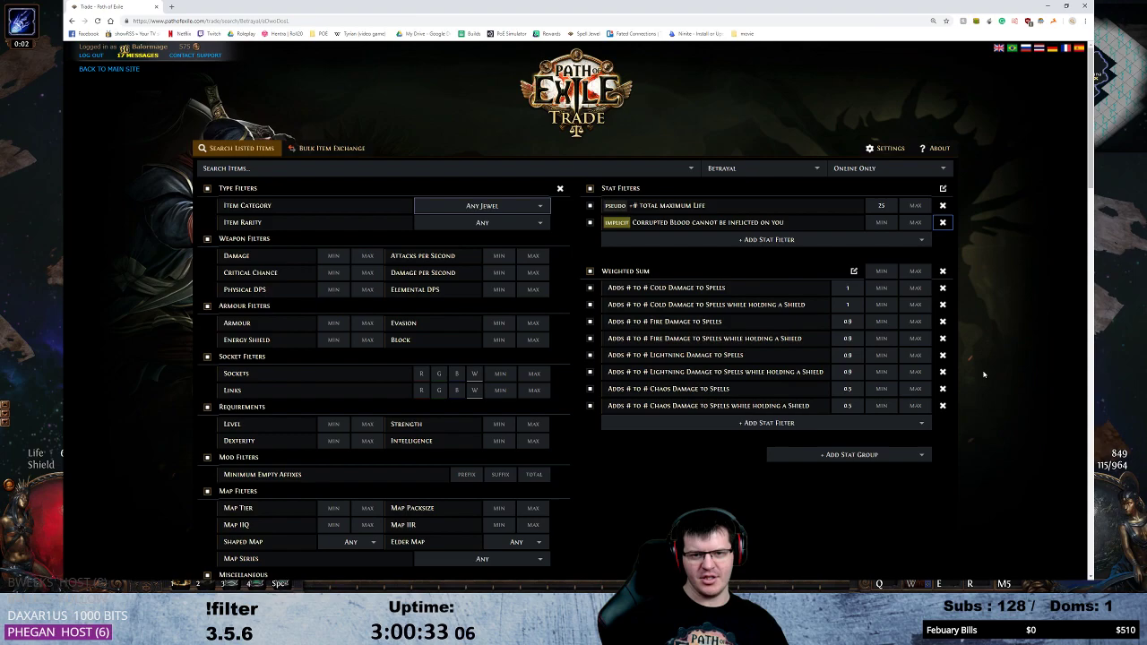
{"action": "scroll", "coordinate": [977, 370], "scroll_direction": "down", "scroll_amount": 1}
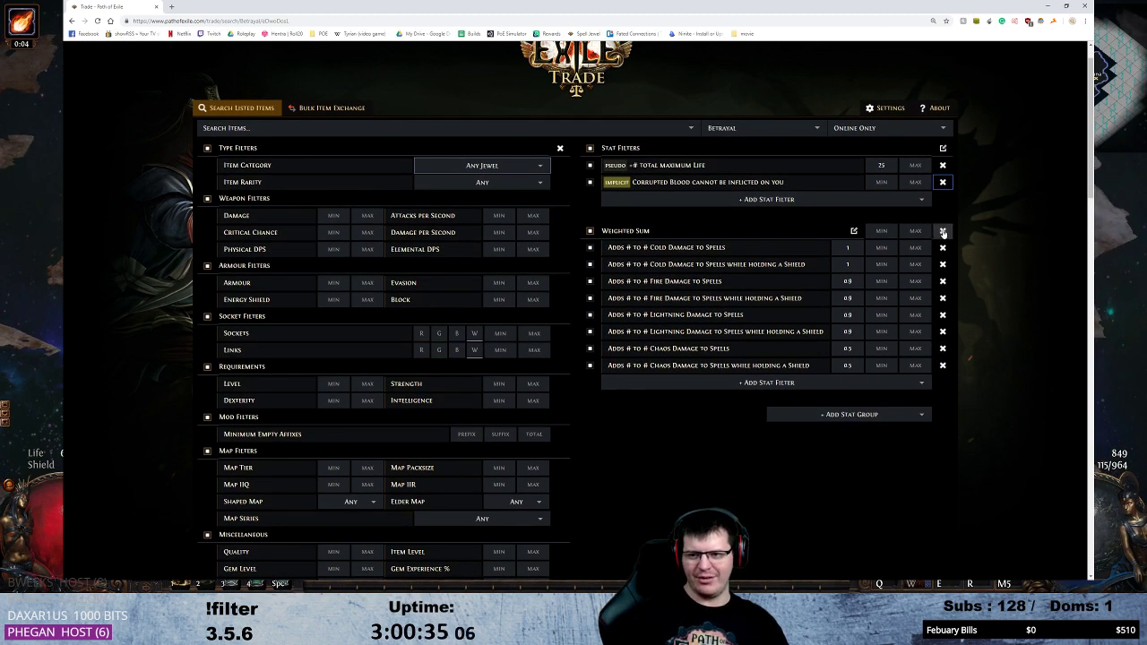
Remove the Weighted Sum group and add an empty Count stat group in its place.
{"action": "double_click", "coordinate": [618, 231]}
{"action": "left_click", "coordinate": [943, 231]}
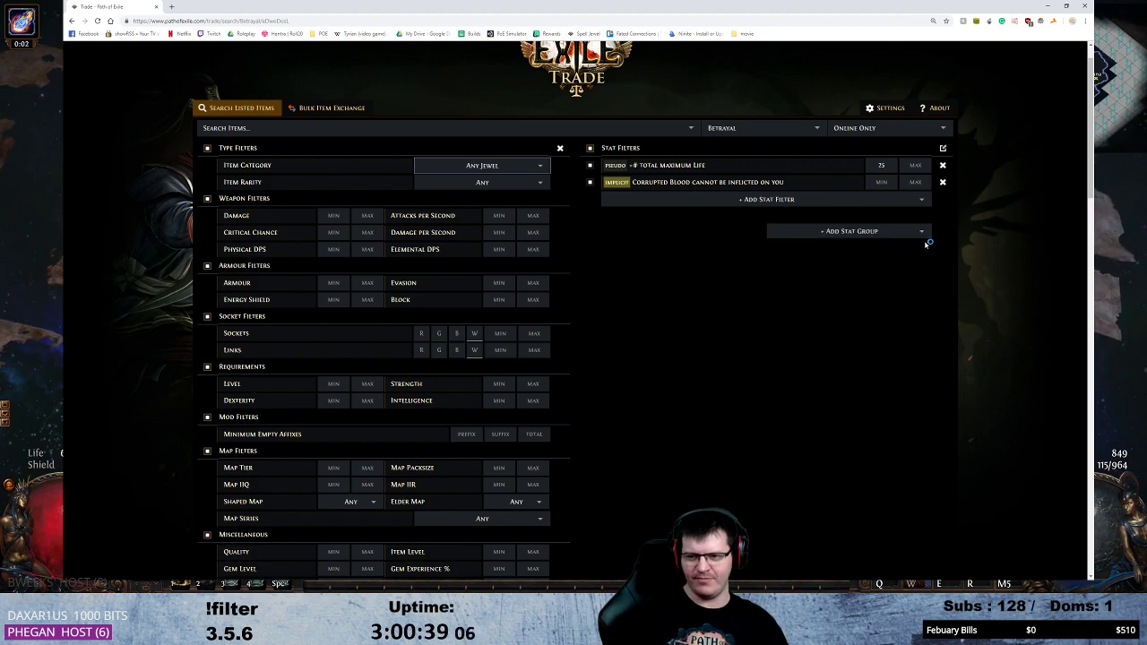
{"action": "left_click", "coordinate": [923, 231]}
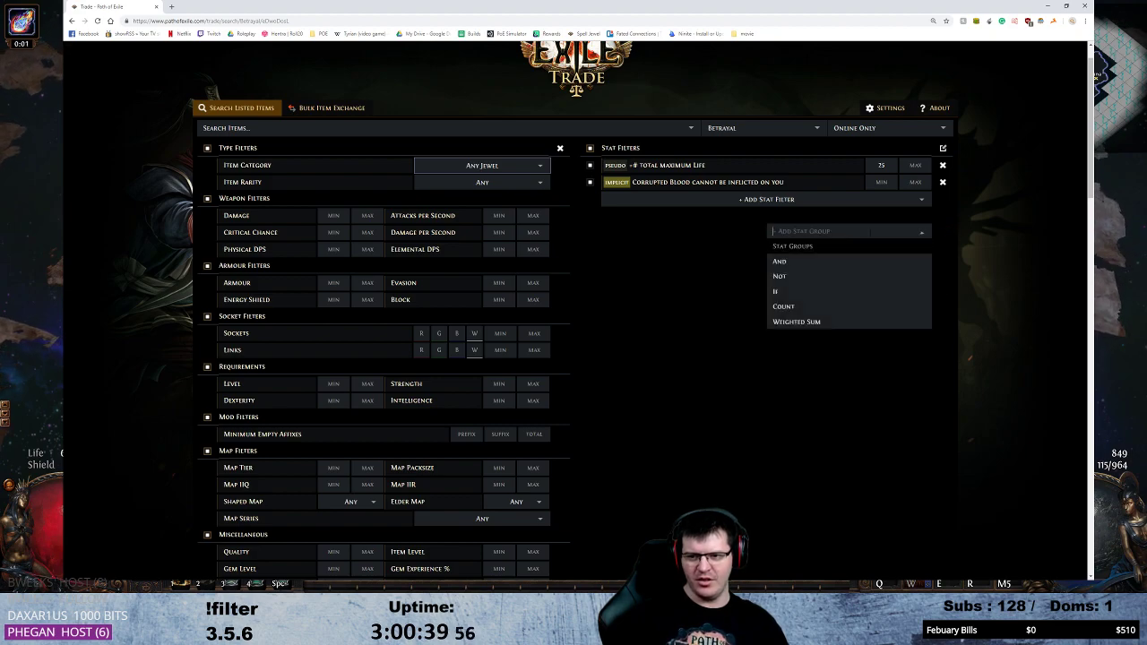
{"action": "left_click", "coordinate": [797, 309]}
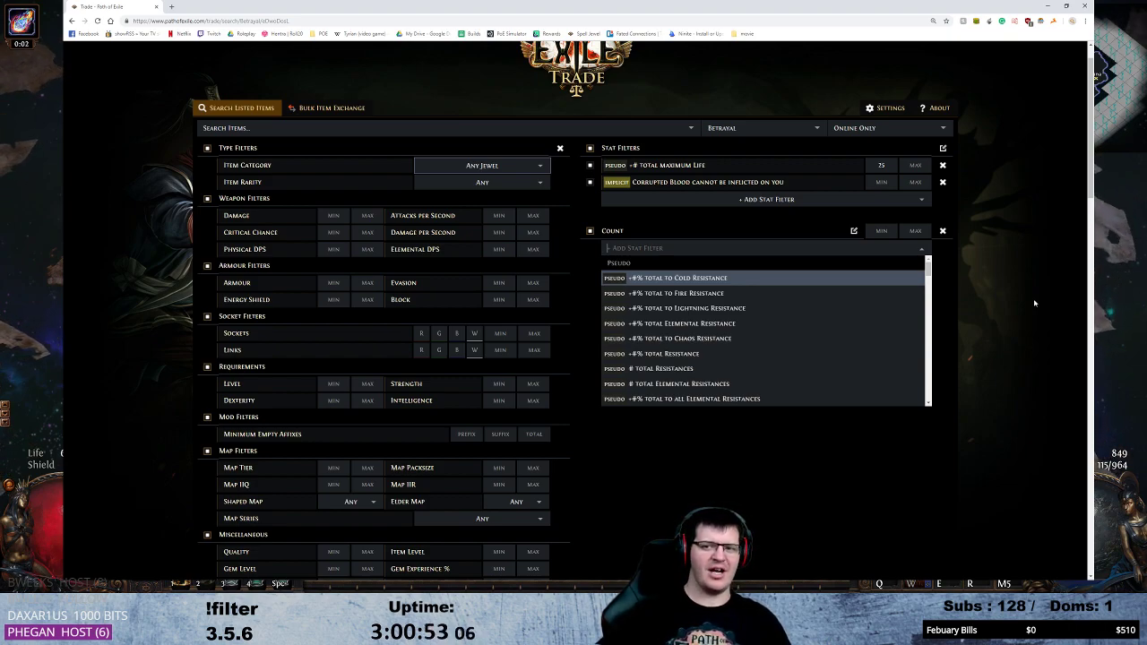
{"action": "left_click", "coordinate": [979, 323]}
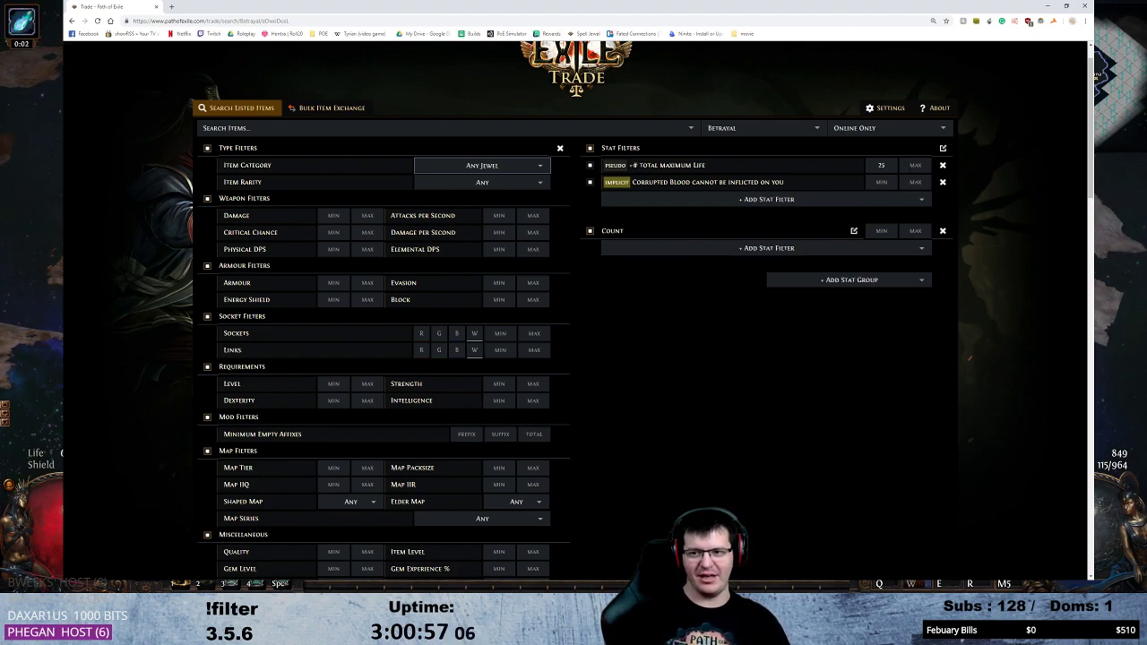
Delete the pseudo total maximum Life filter and set the Count group minimum to 1.
{"action": "left_click", "coordinate": [941, 165]}
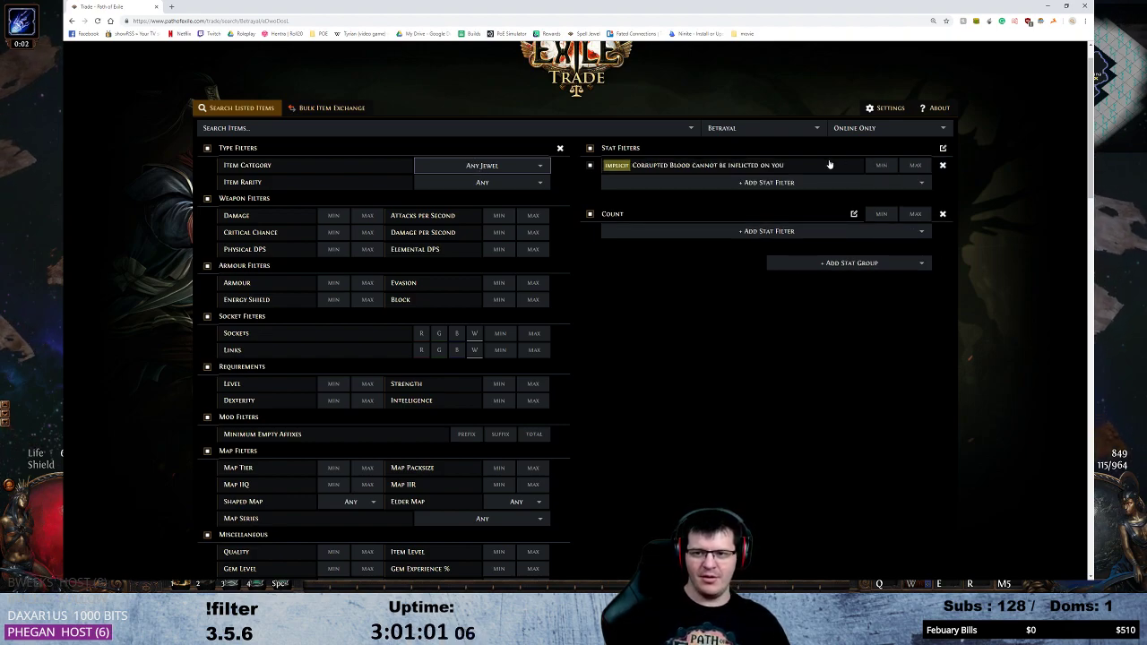
{"action": "left_click", "coordinate": [942, 148]}
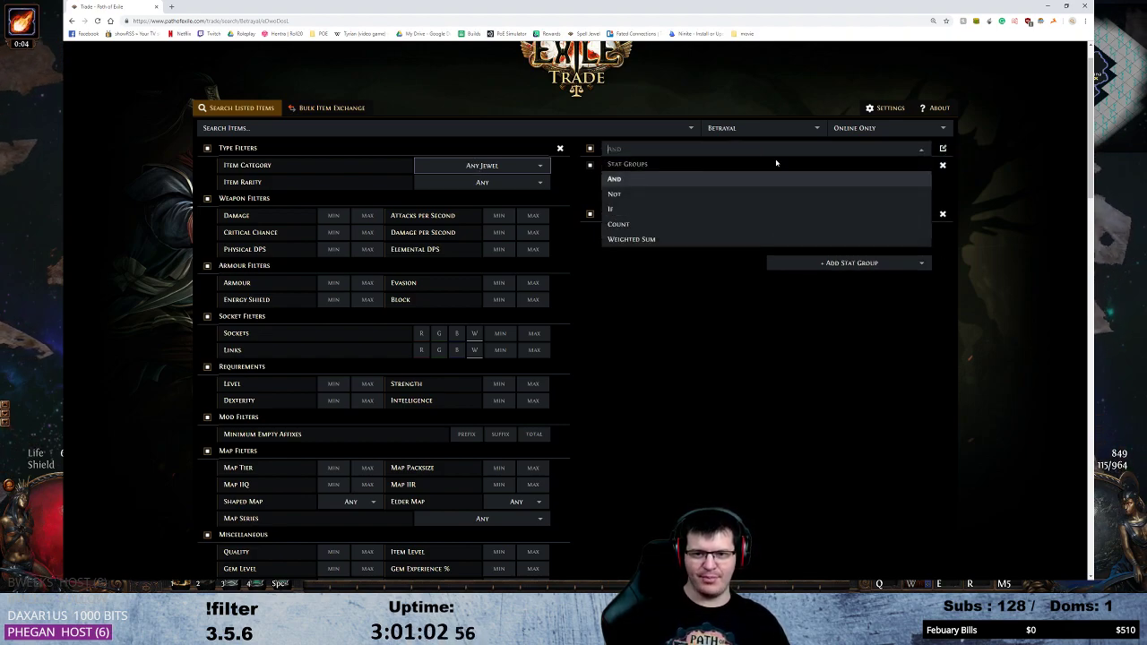
{"action": "left_click", "coordinate": [645, 179]}
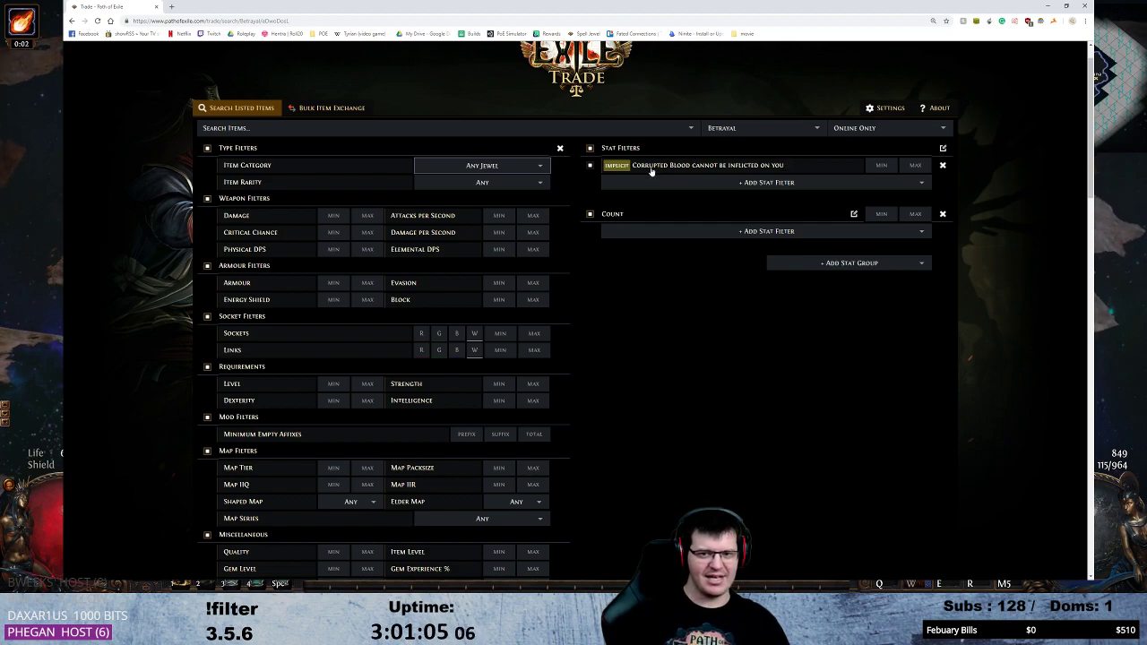
{"action": "left_click", "coordinate": [766, 231]}
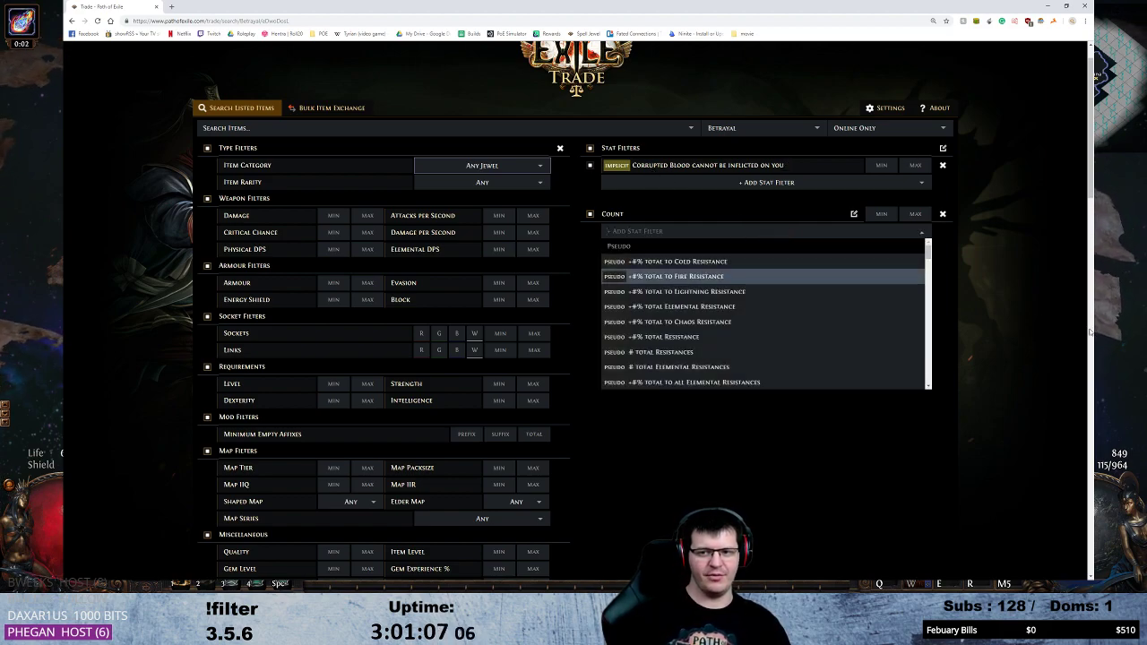
{"action": "left_click", "coordinate": [828, 201]}
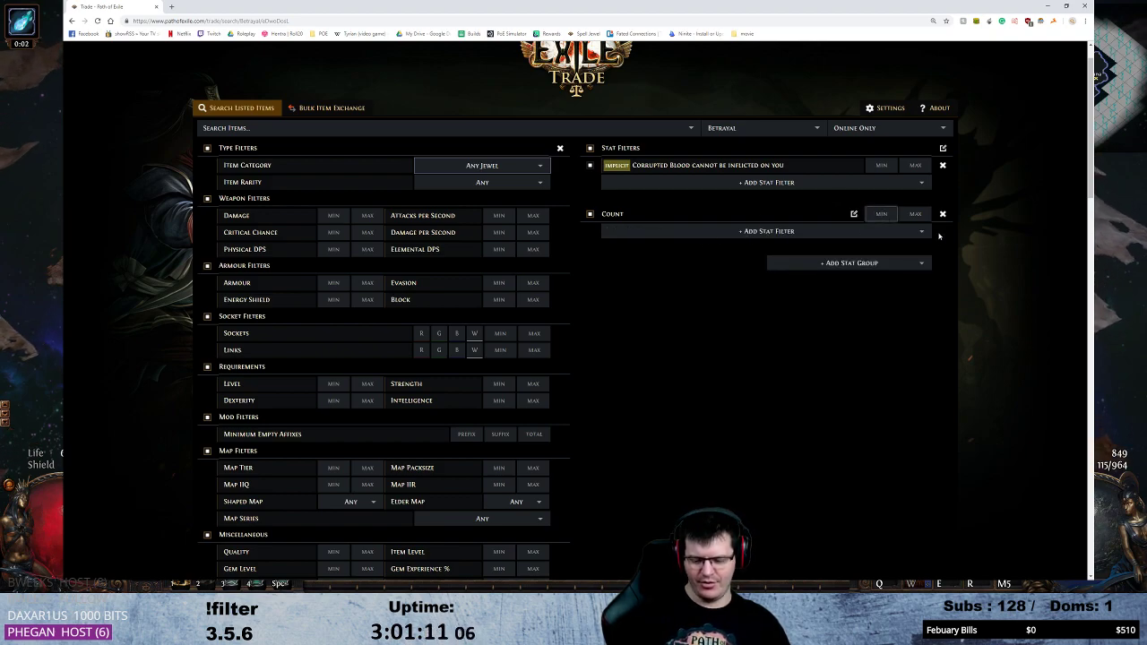
{"action": "type", "text": "1"}
Add '# to maximum Life' with a minimum of 25 to the Count group.
{"action": "left_click", "coordinate": [811, 231]}
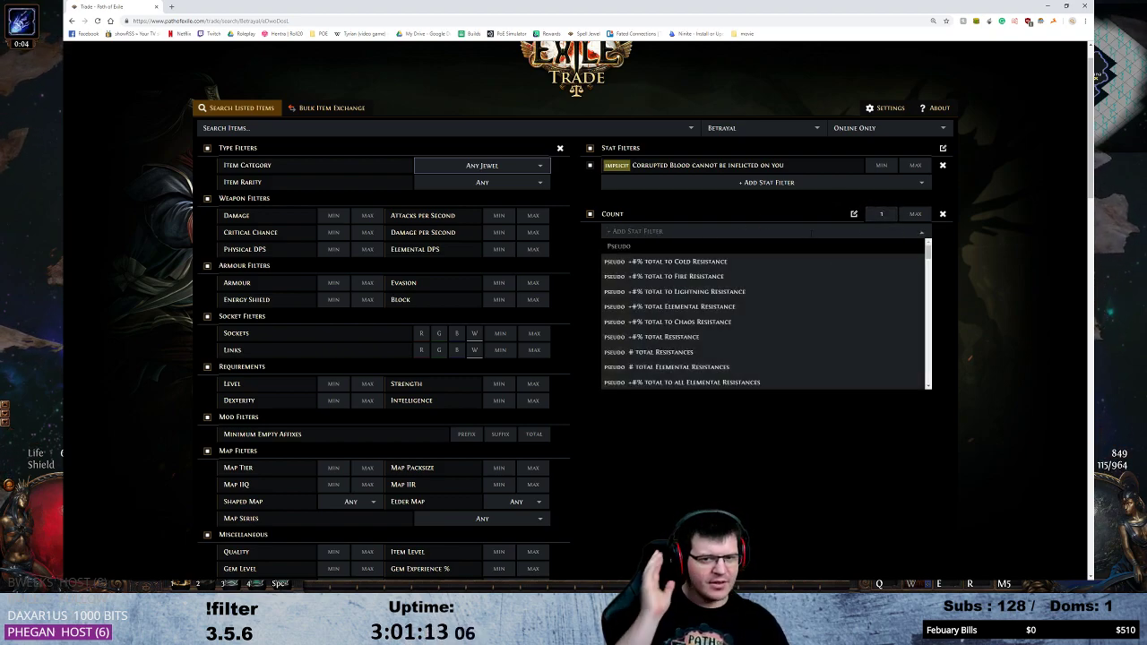
{"action": "type", "text": "life"}
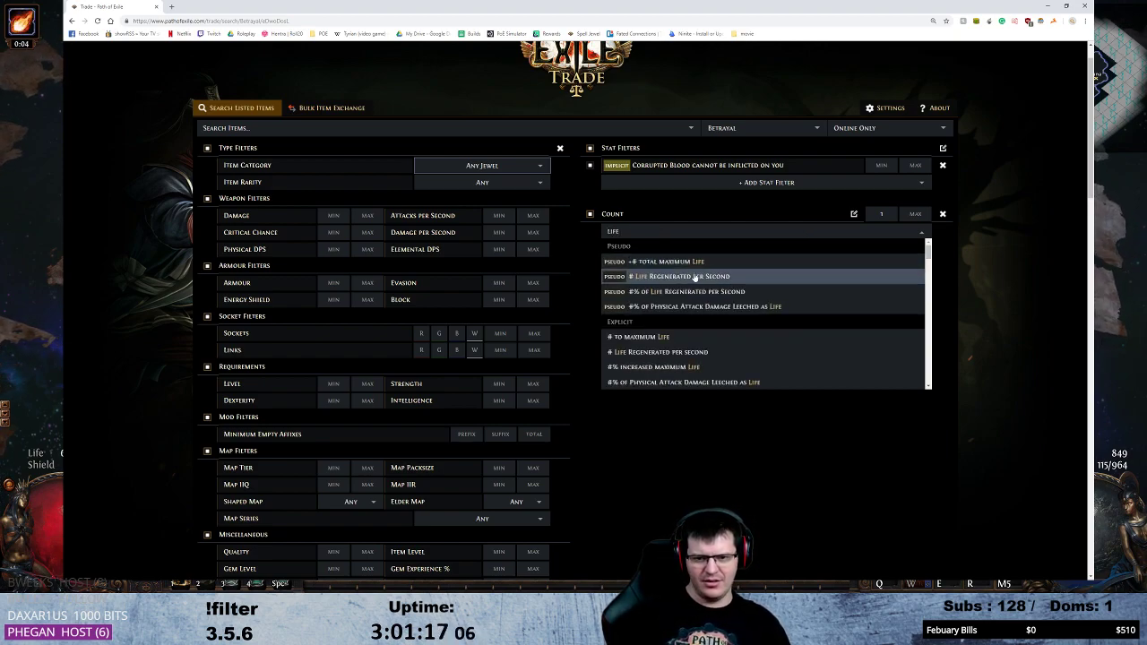
{"action": "left_click", "coordinate": [683, 338]}
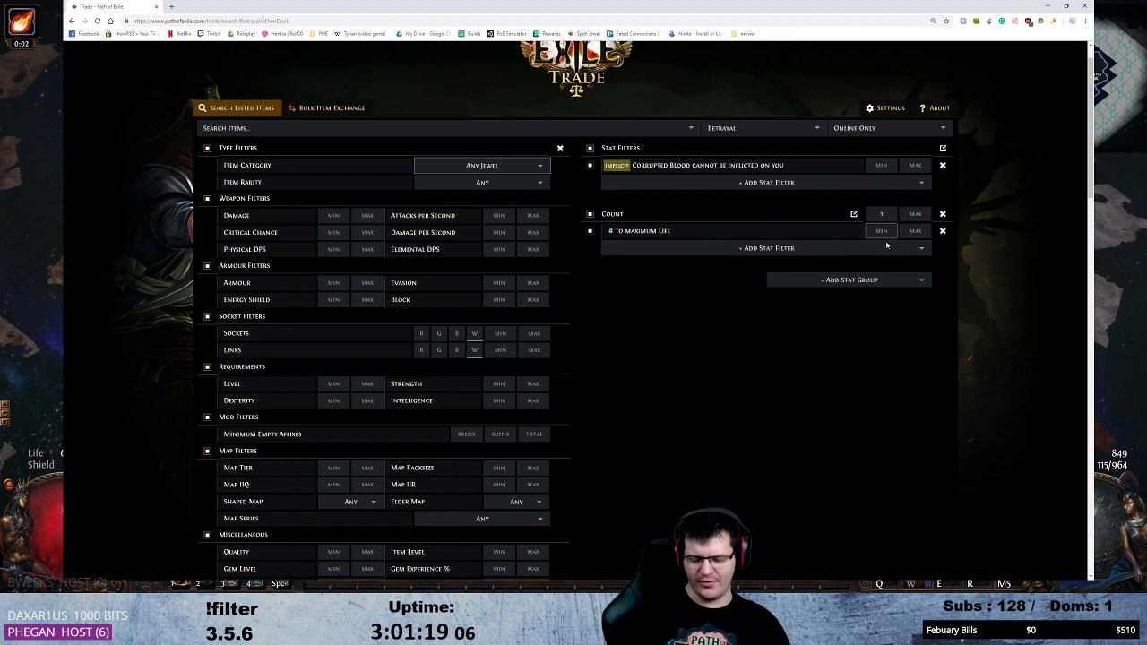
{"action": "key", "text": "BackSpace"}
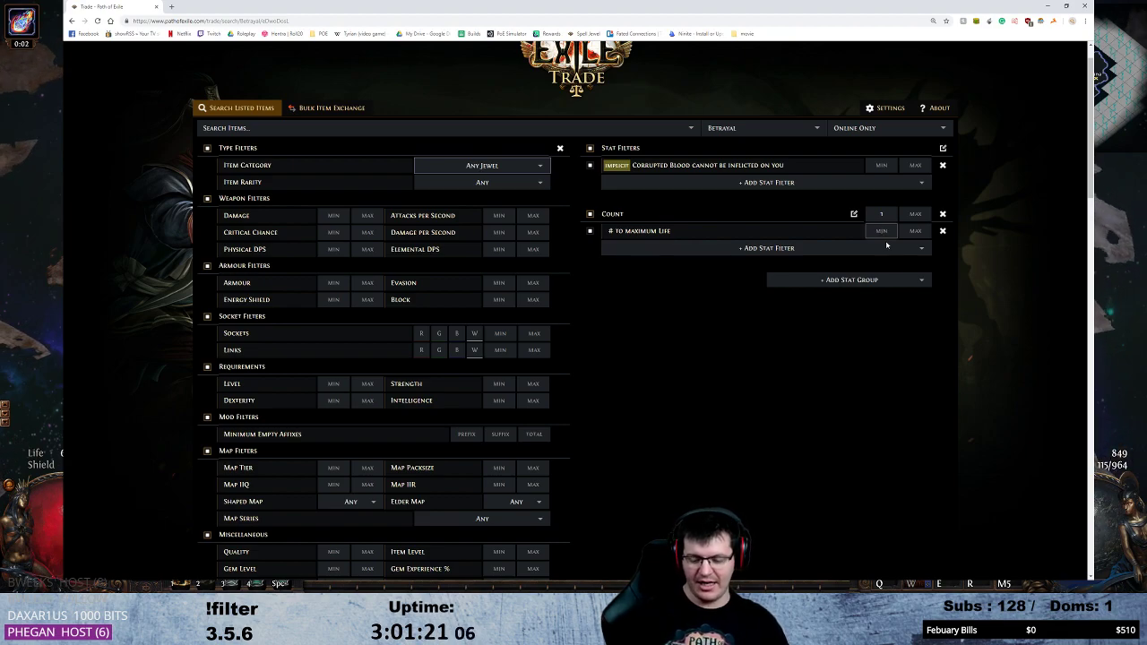
Add '#% increased maximum Life' with minimum 5, then check the Count group's values.
{"action": "left_click", "coordinate": [741, 248]}
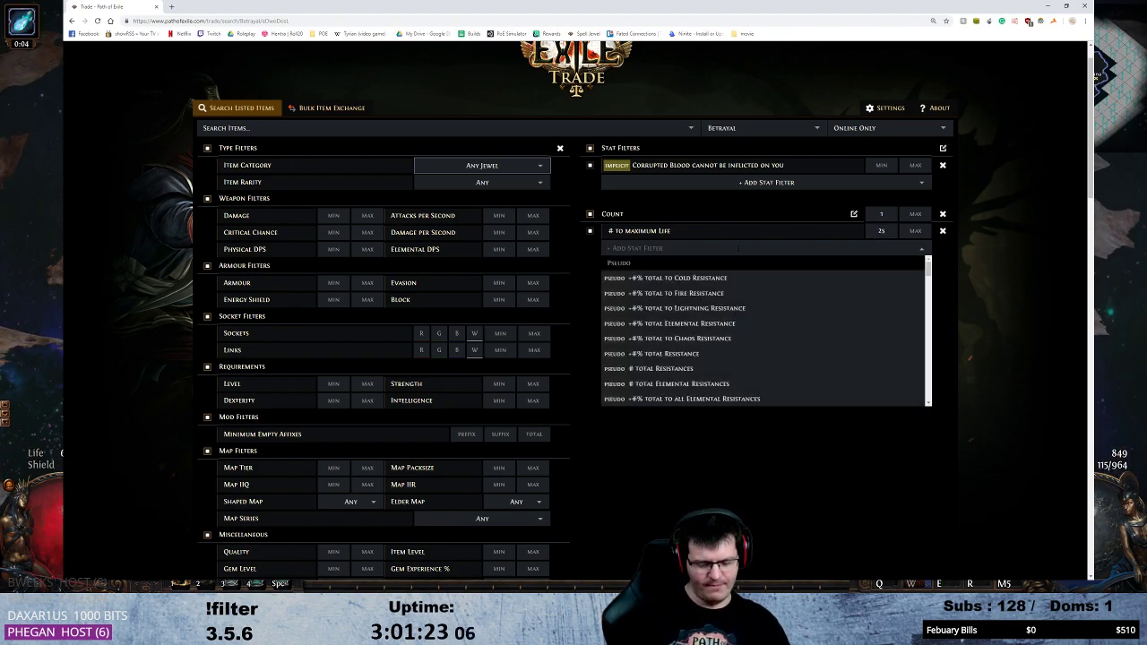
{"action": "type", "text": "life"}
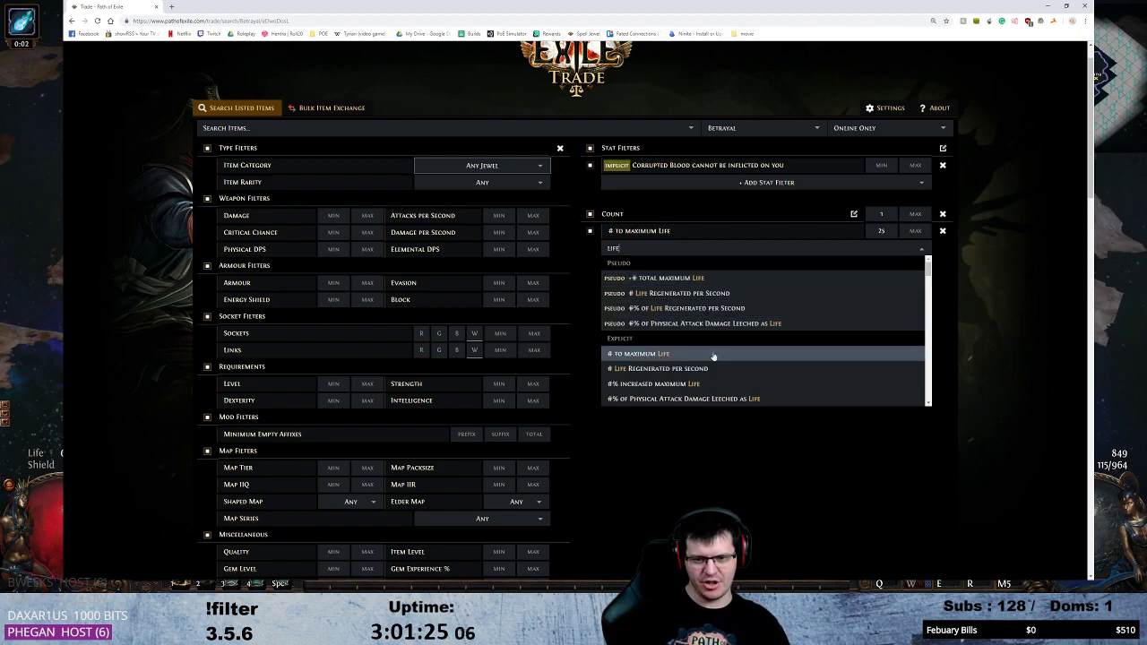
{"action": "left_click", "coordinate": [708, 383]}
{"action": "left_click", "coordinate": [881, 247]}
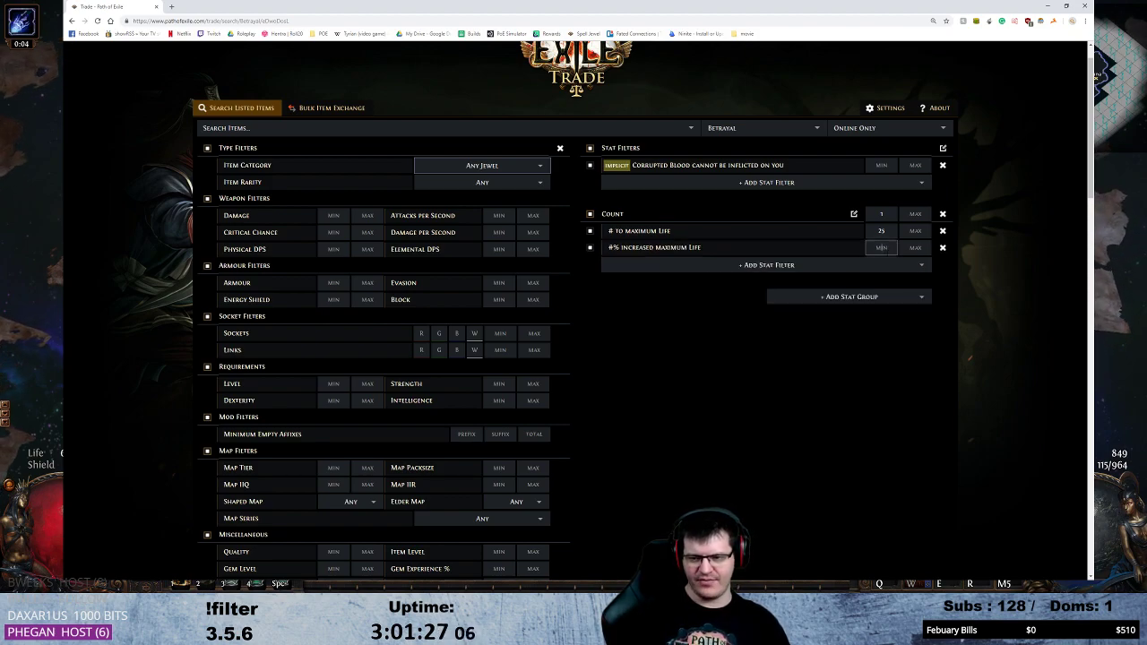
{"action": "left_click", "coordinate": [834, 312]}
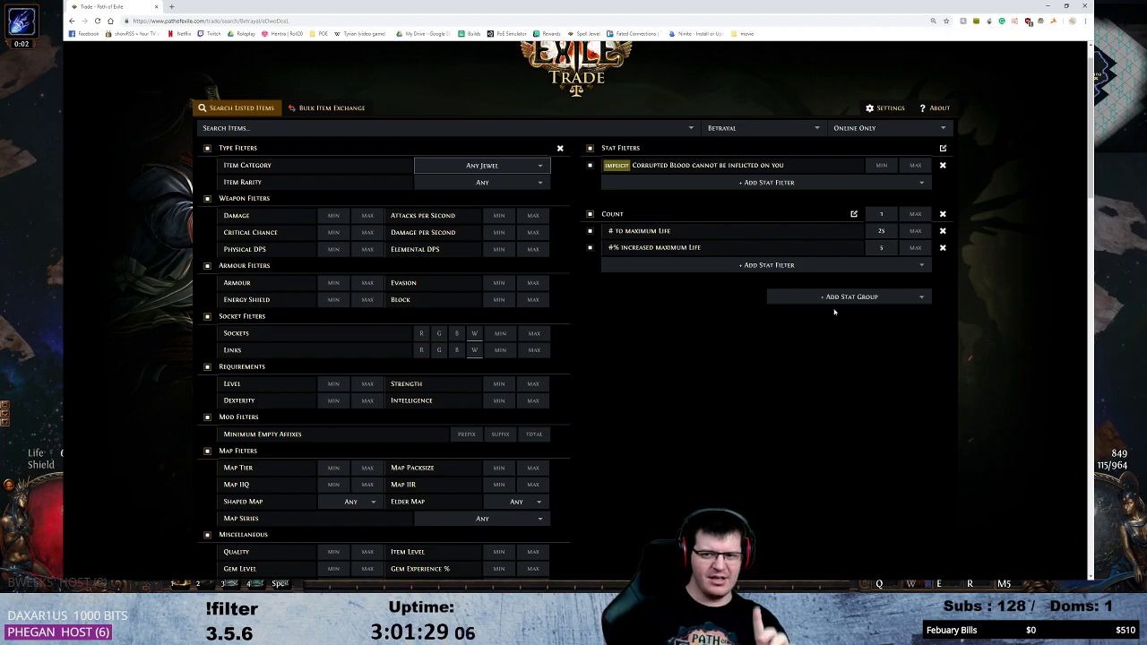
{"action": "left_click", "coordinate": [881, 213]}
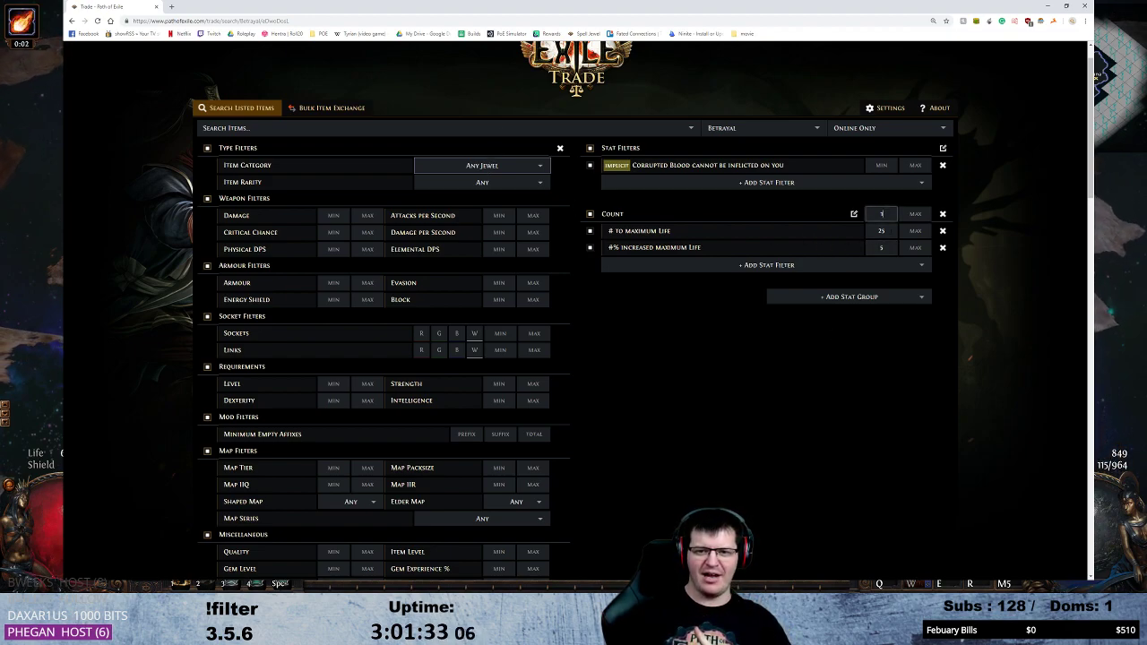
{"action": "left_click", "coordinate": [880, 230]}
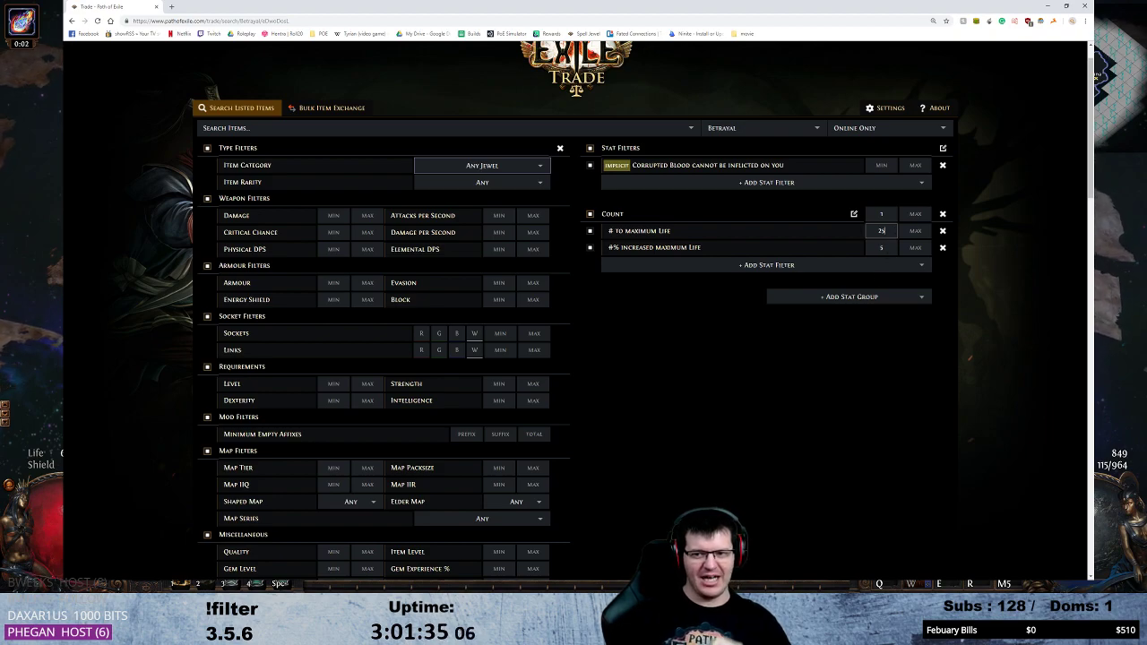
{"action": "left_click", "coordinate": [880, 247]}
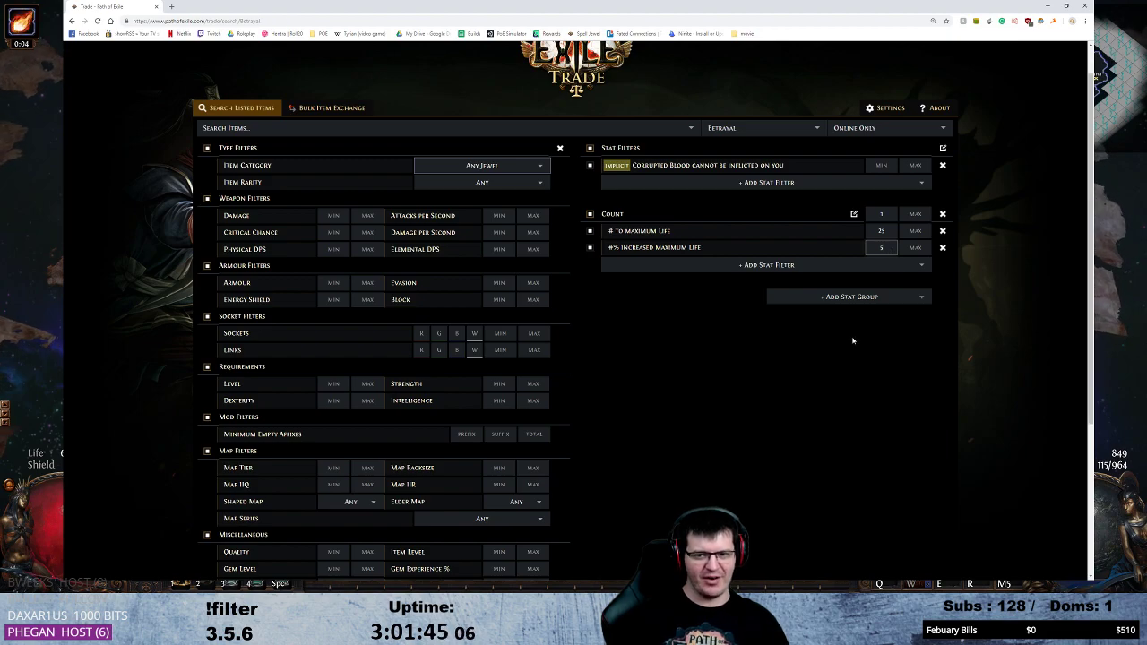
Run the search and review the 66 matching jewels, led by a 45-chaos Hypnotic Eye Jewel.
{"action": "scroll", "coordinate": [853, 341], "scroll_direction": "down", "scroll_amount": 5}
{"action": "key", "text": "Return"}
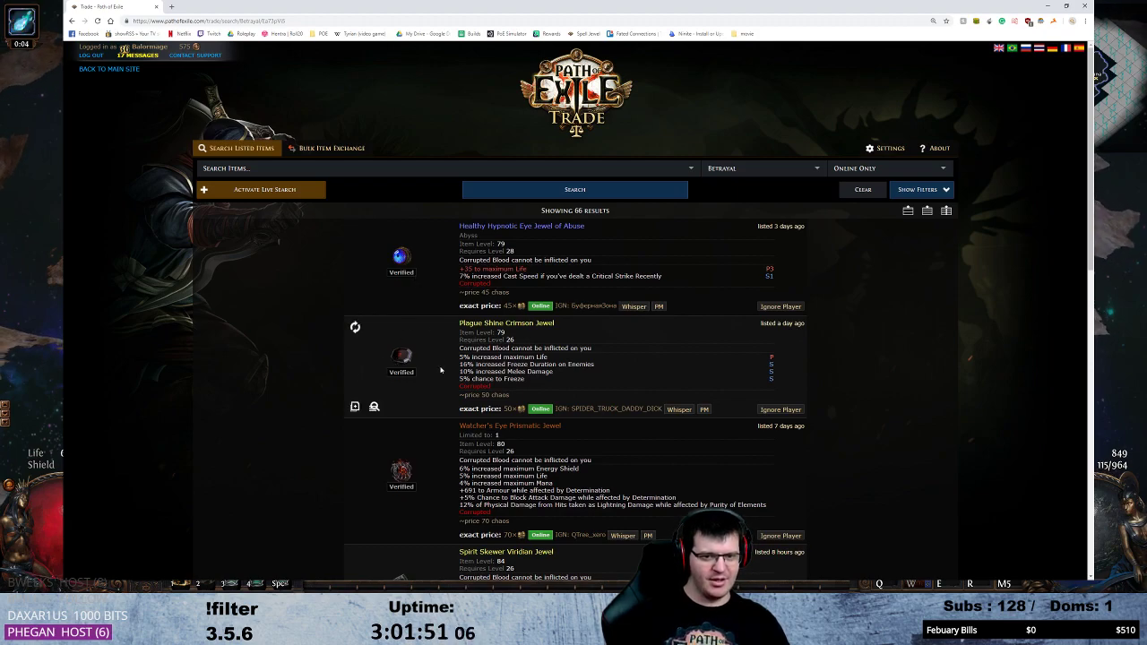
{"action": "mouse_move", "coordinate": [504, 273]}
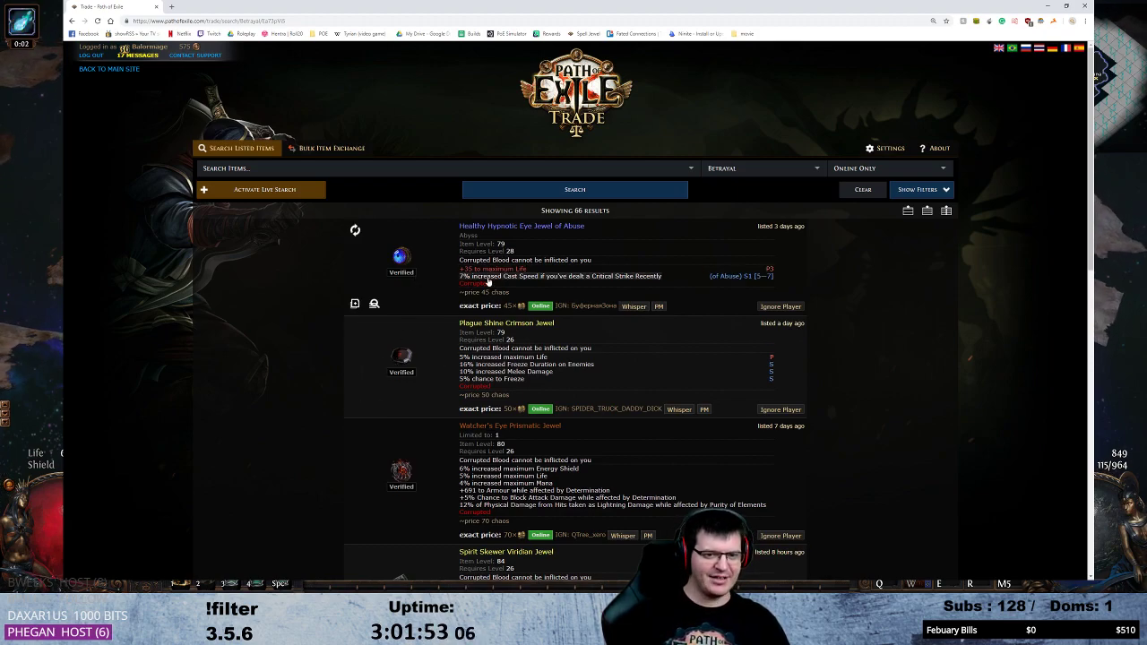
{"action": "mouse_move", "coordinate": [526, 365]}
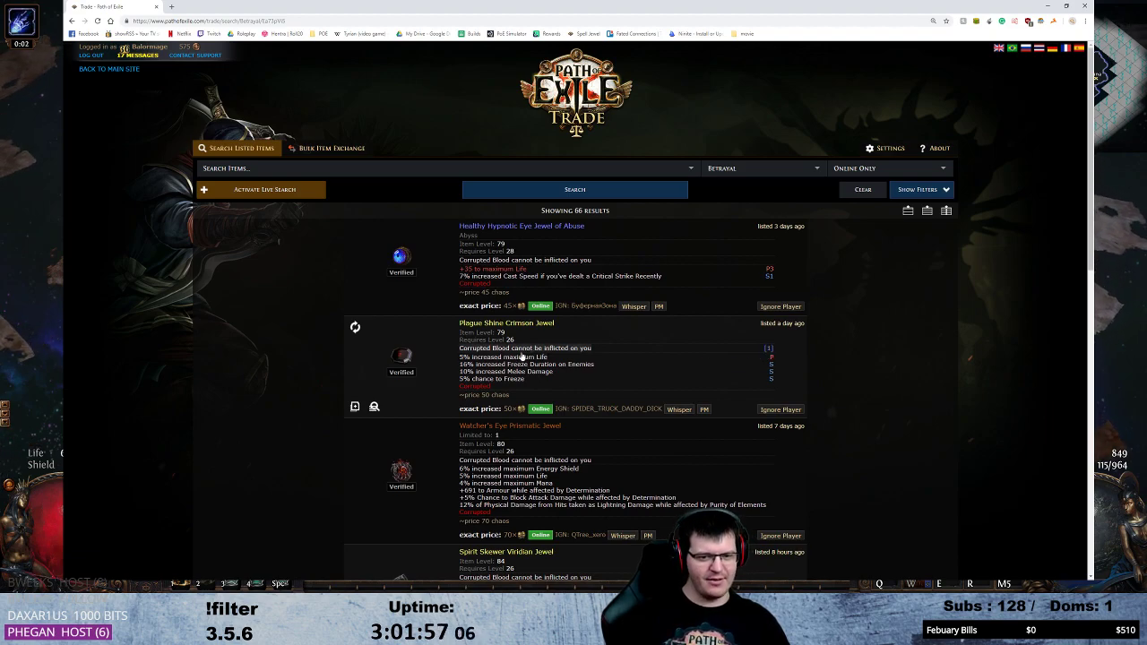
{"action": "scroll", "coordinate": [523, 357], "scroll_direction": "down", "scroll_amount": 3}
{"action": "scroll", "coordinate": [714, 443], "scroll_direction": "up", "scroll_amount": 1}
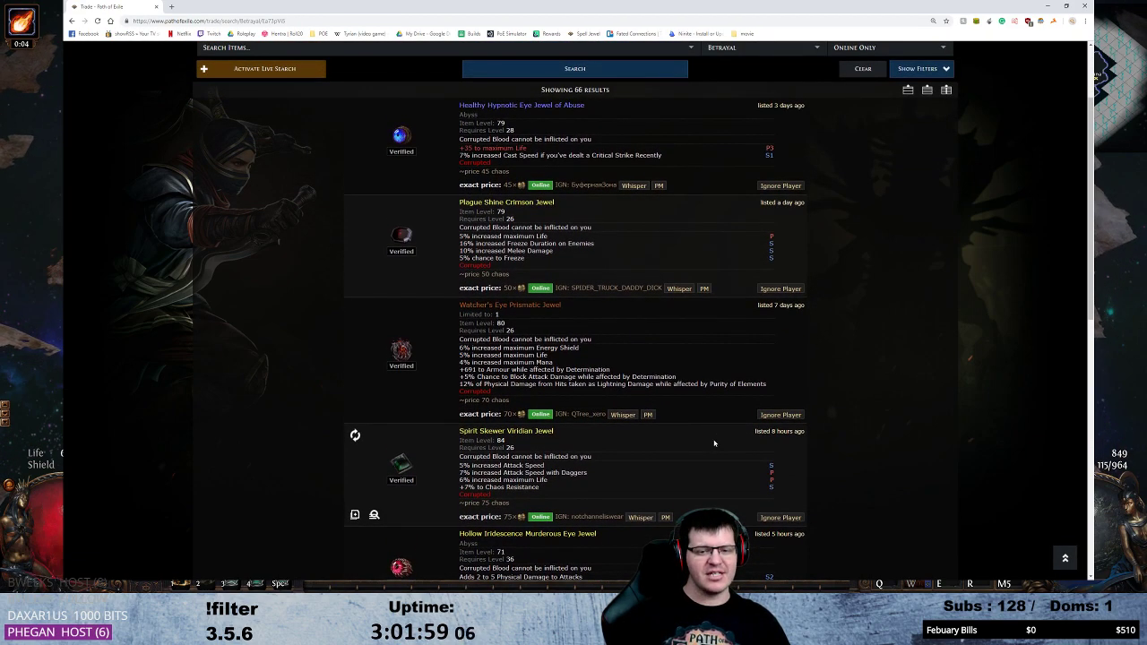
{"action": "scroll", "coordinate": [704, 437], "scroll_direction": "up", "scroll_amount": 2}
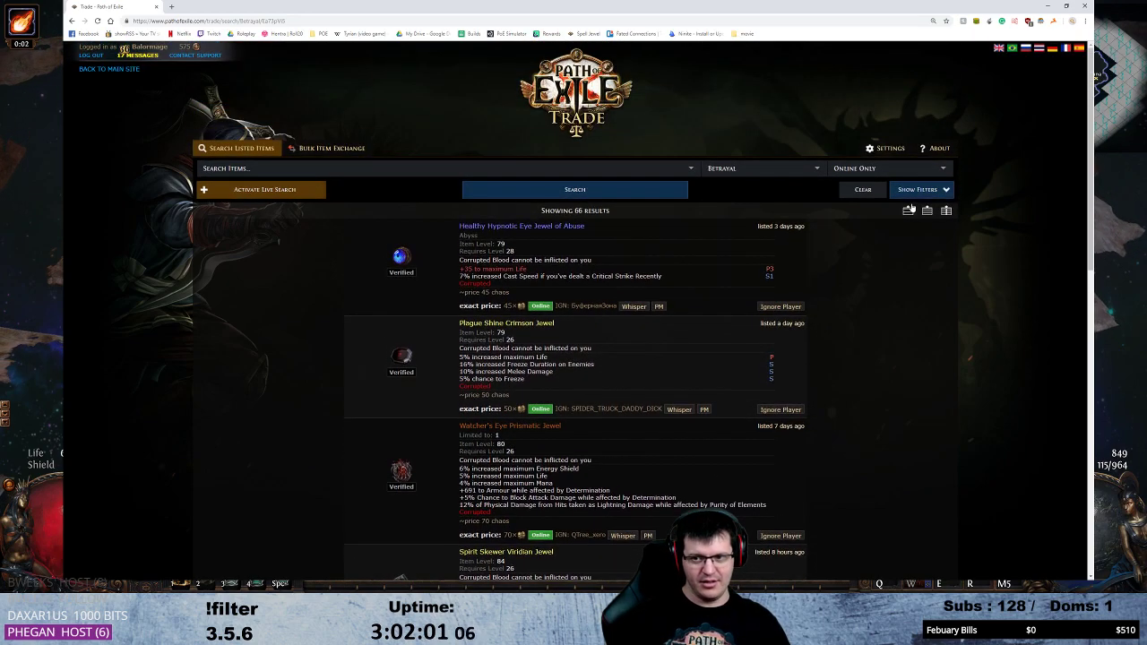
Add a second Count stat group containing the chance to Hinder Enemies stat.
{"action": "left_click", "coordinate": [918, 190]}
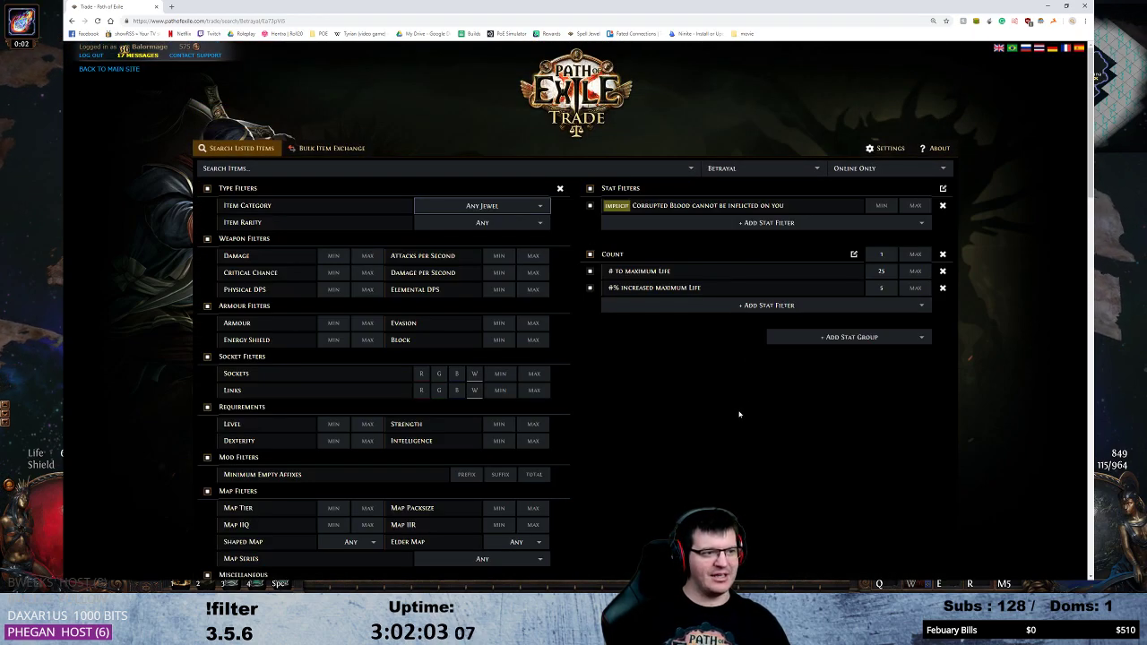
{"action": "scroll", "coordinate": [738, 403], "scroll_direction": "down", "scroll_amount": 3}
{"action": "left_click", "coordinate": [844, 219]}
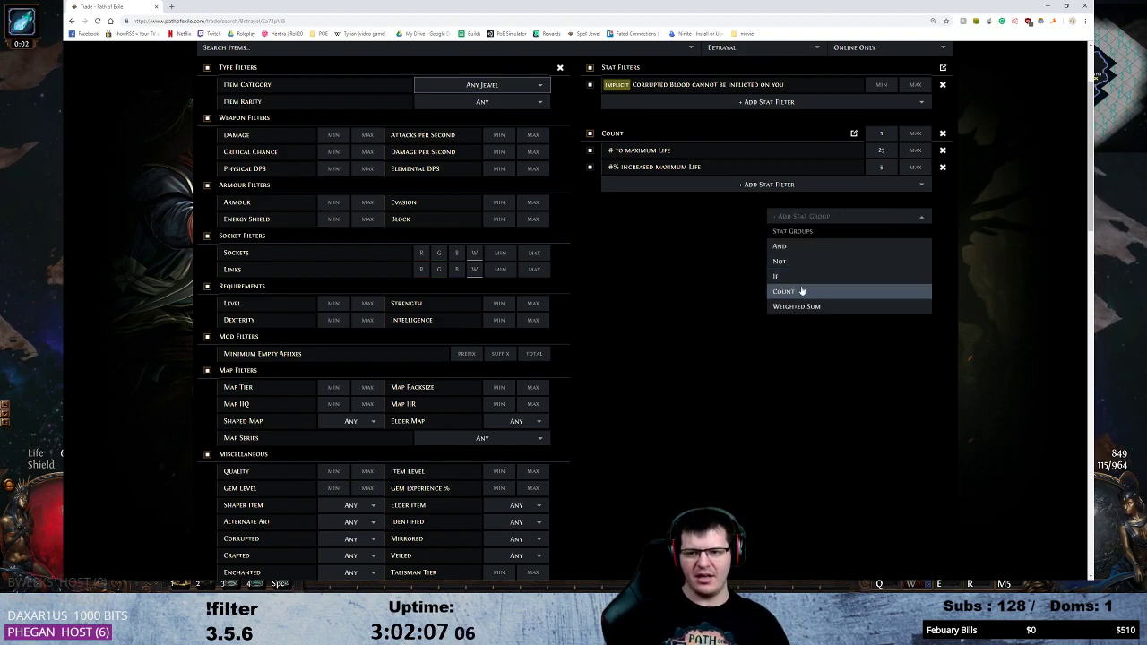
{"action": "left_click", "coordinate": [802, 291]}
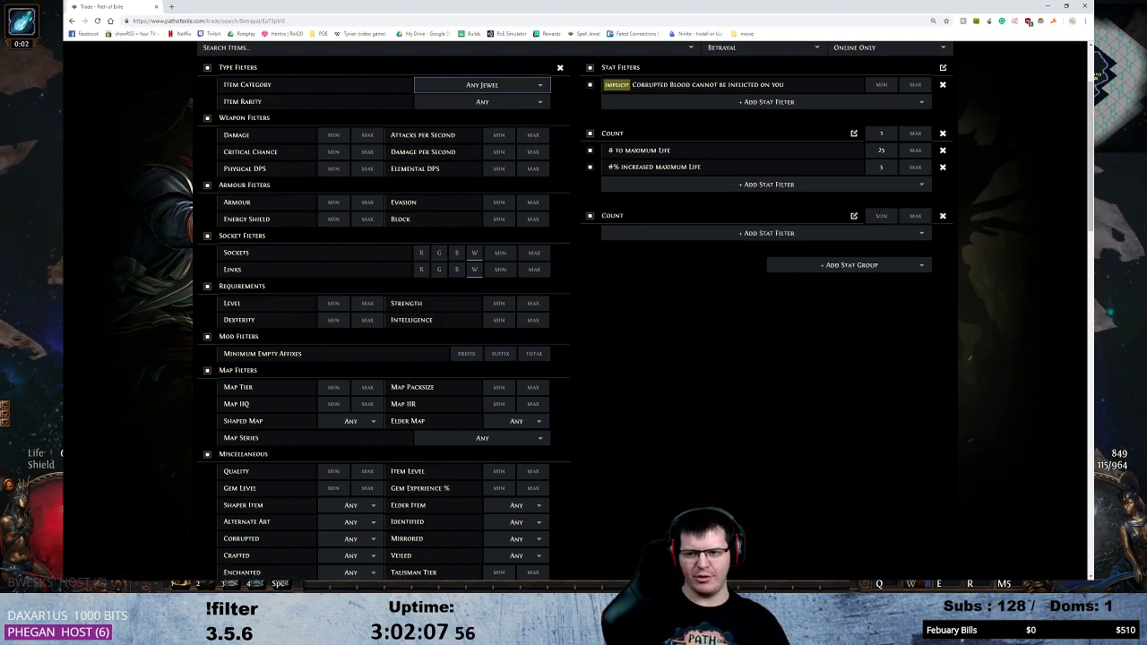
{"action": "left_click", "coordinate": [843, 233]}
{"action": "type", "text": "hinder"}
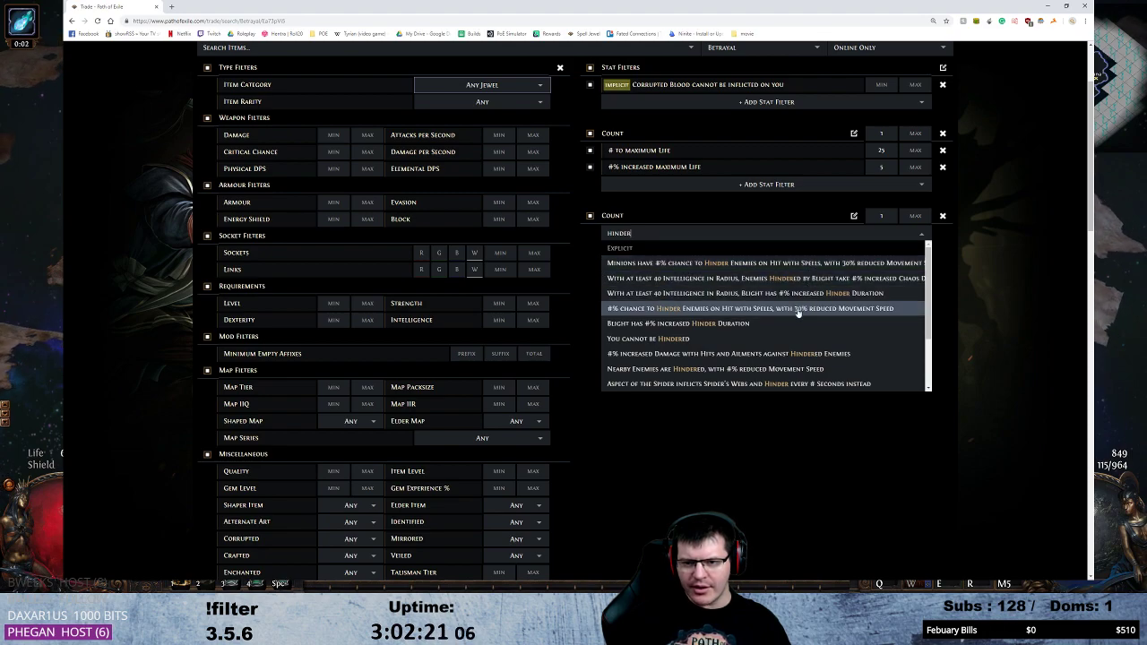
{"action": "left_click", "coordinate": [797, 309]}
Add the Blind Enemies on hit and Maim on Hit stats to the second Count group.
{"action": "left_click", "coordinate": [788, 250]}
{"action": "type", "text": "b"}
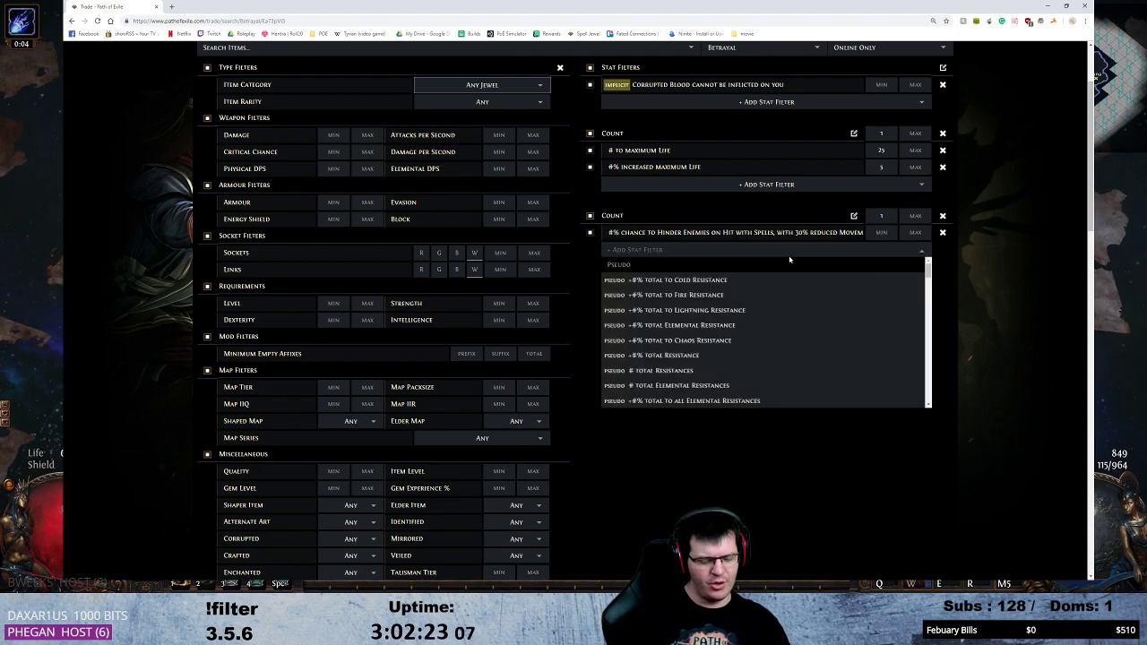
{"action": "type", "text": "lind"}
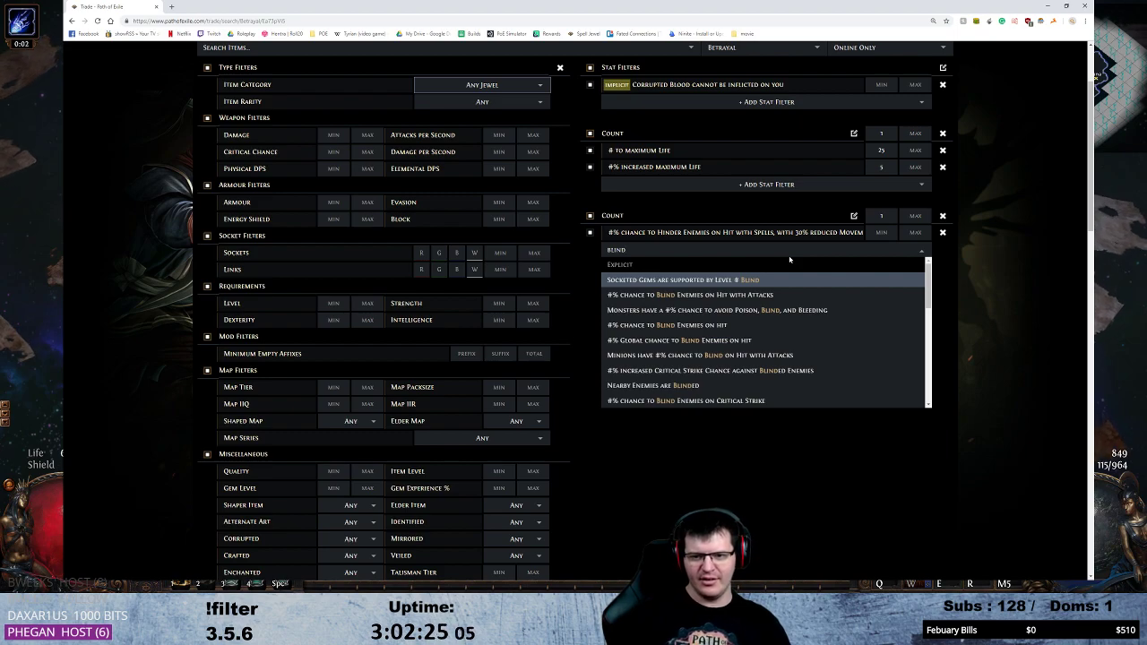
{"action": "left_click", "coordinate": [747, 322]}
{"action": "left_click", "coordinate": [743, 269]}
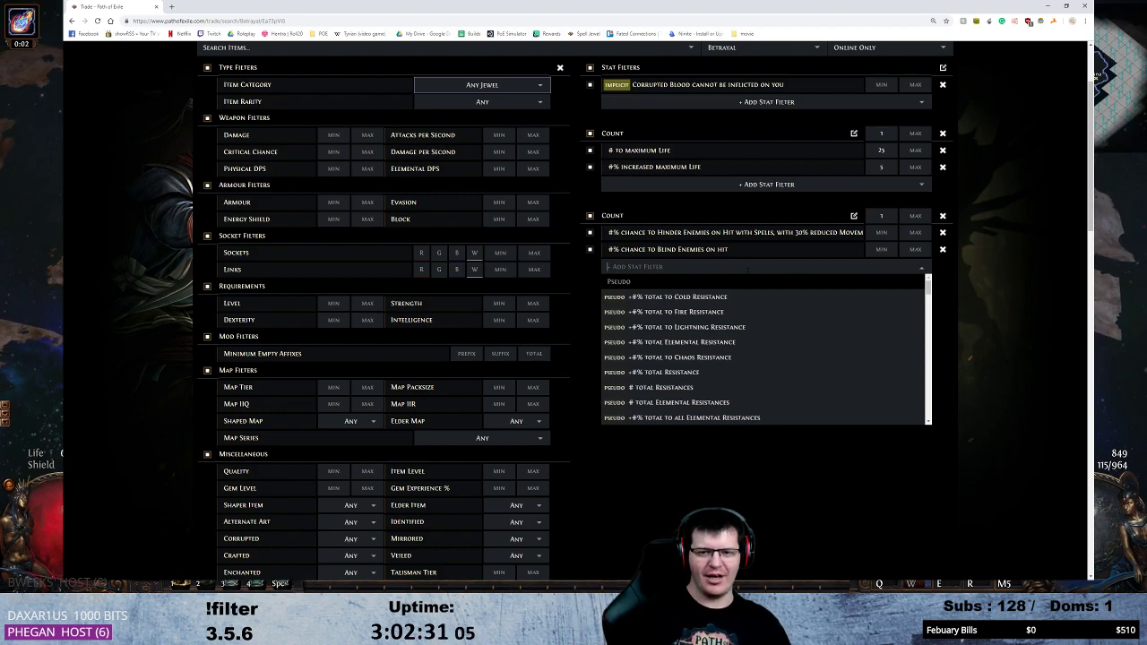
{"action": "type", "text": "maim"}
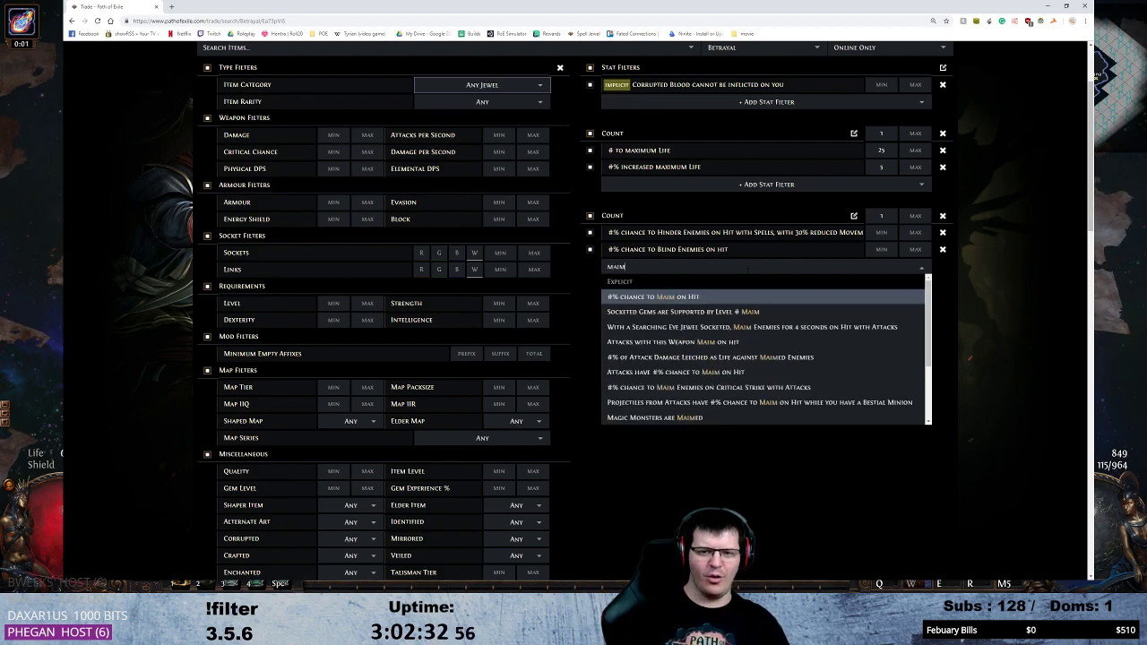
{"action": "left_click", "coordinate": [733, 296]}
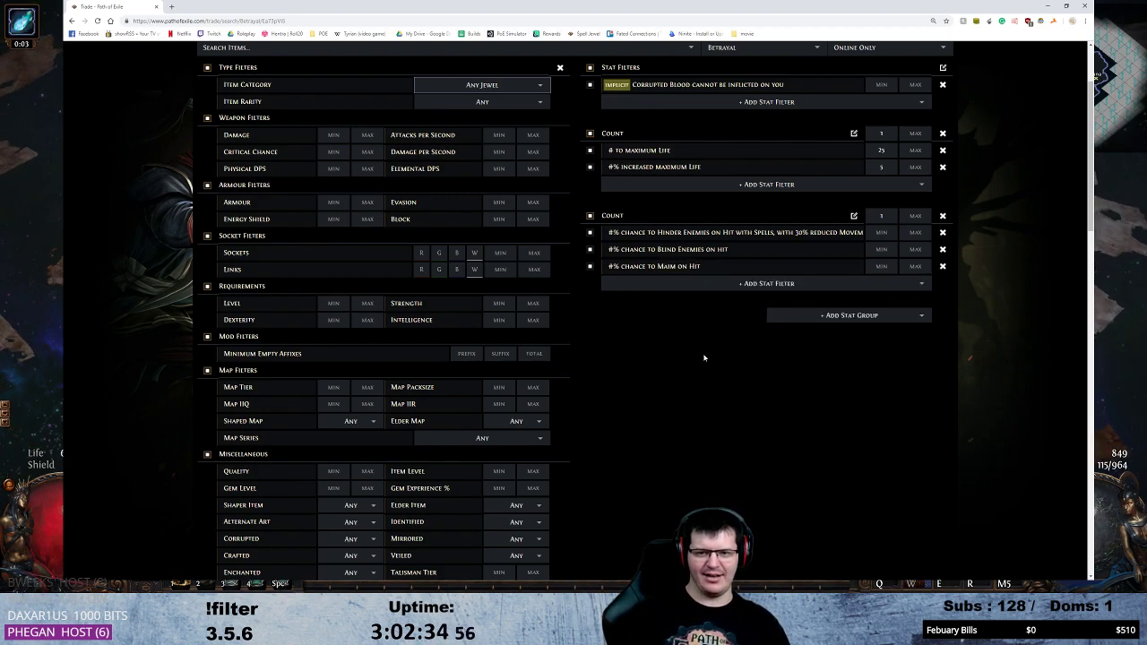
Add Phasing on Kill and pseudo total Elemental Resistance with a minimum of 10.
{"action": "left_click", "coordinate": [748, 287]}
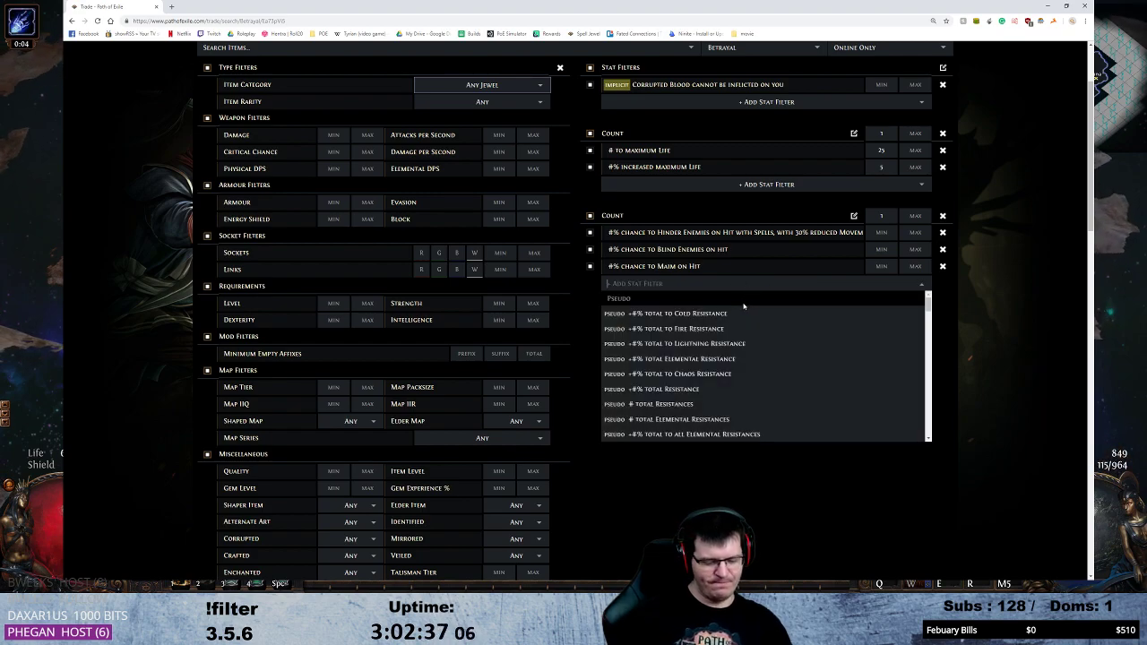
{"action": "type", "text": "phasing"}
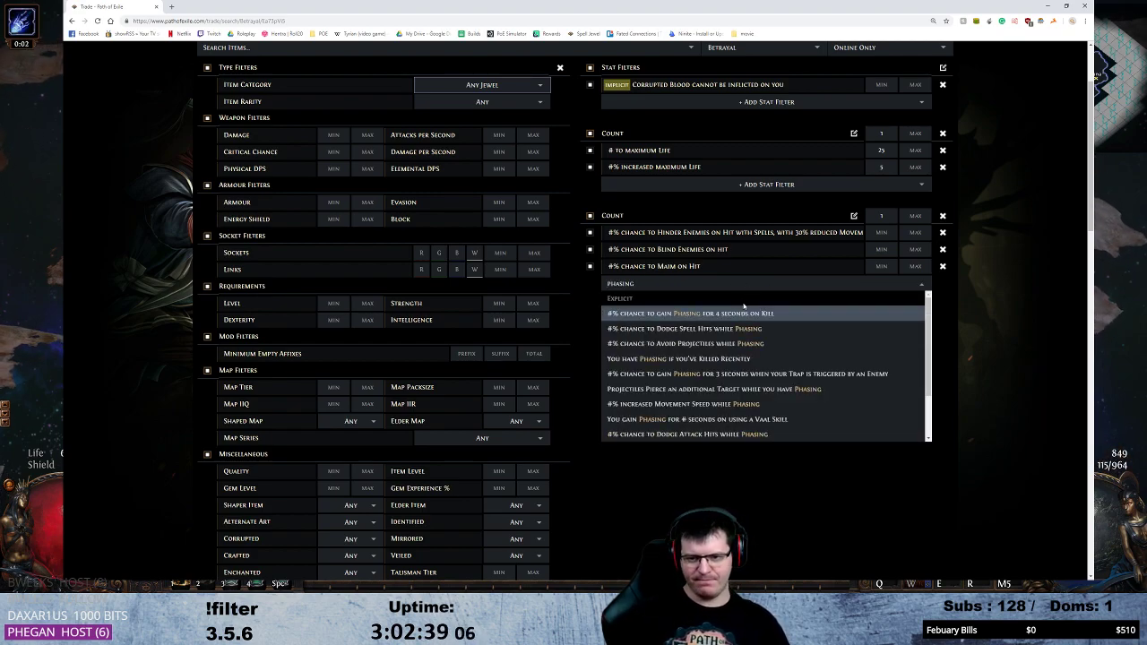
{"action": "left_click", "coordinate": [758, 314]}
{"action": "left_click", "coordinate": [750, 301]}
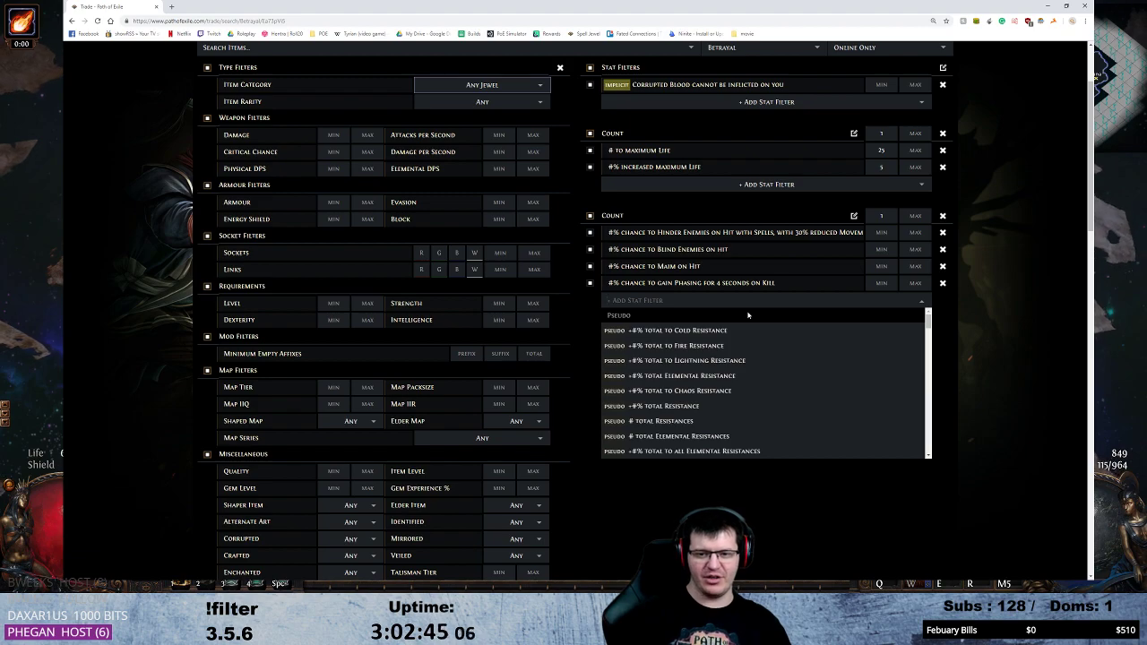
{"action": "left_click", "coordinate": [708, 378]}
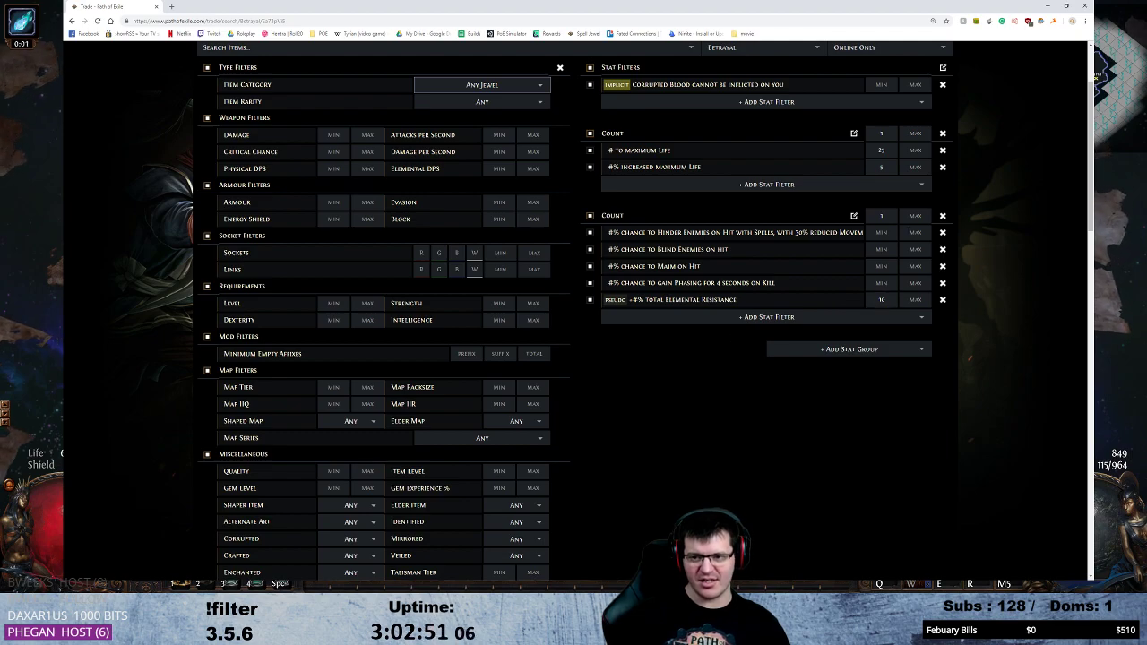
{"action": "left_click", "coordinate": [881, 215]}
Run the search, review the 10 matching jewels, and return to the filter form.
{"action": "key", "text": "Return"}
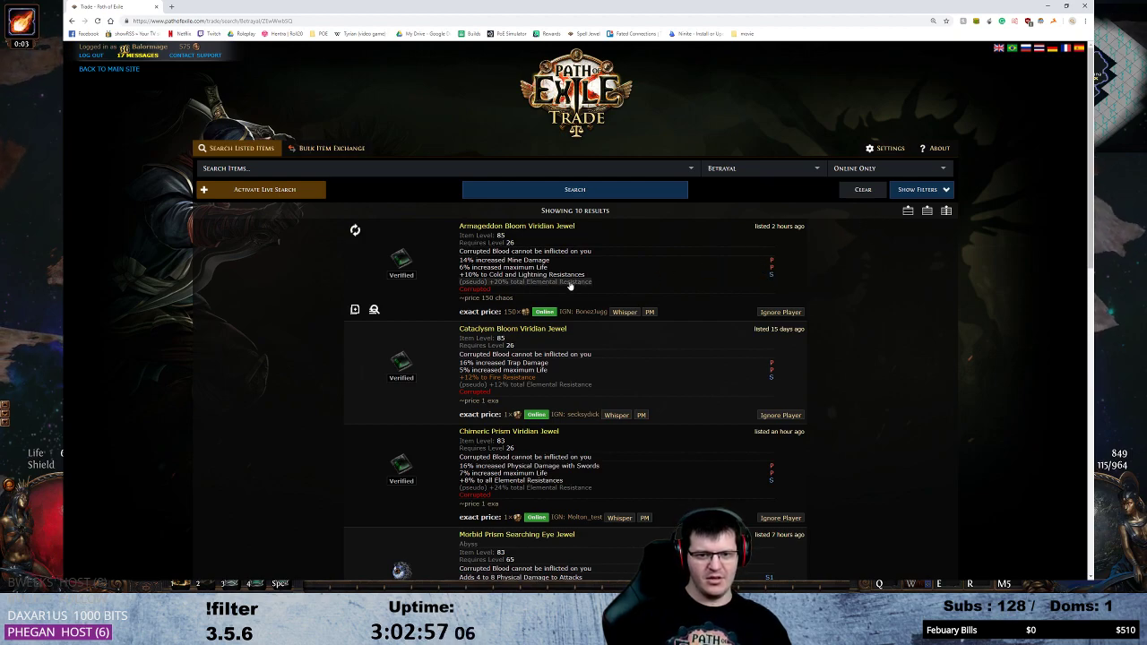
{"action": "mouse_move", "coordinate": [529, 276]}
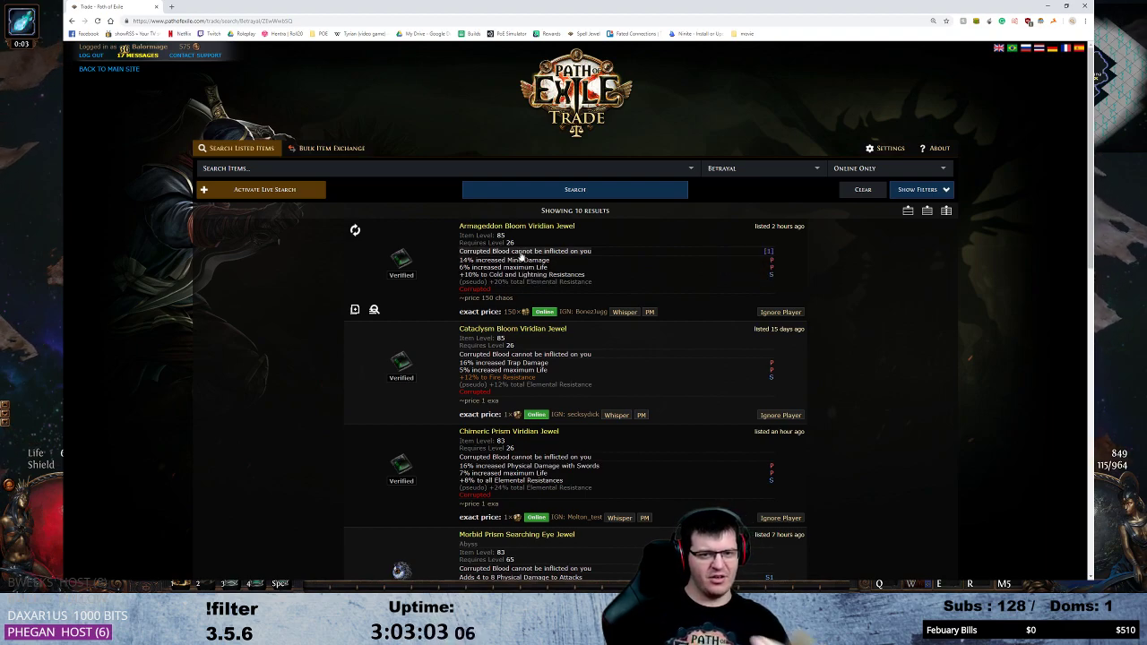
{"action": "left_click", "coordinate": [907, 190]}
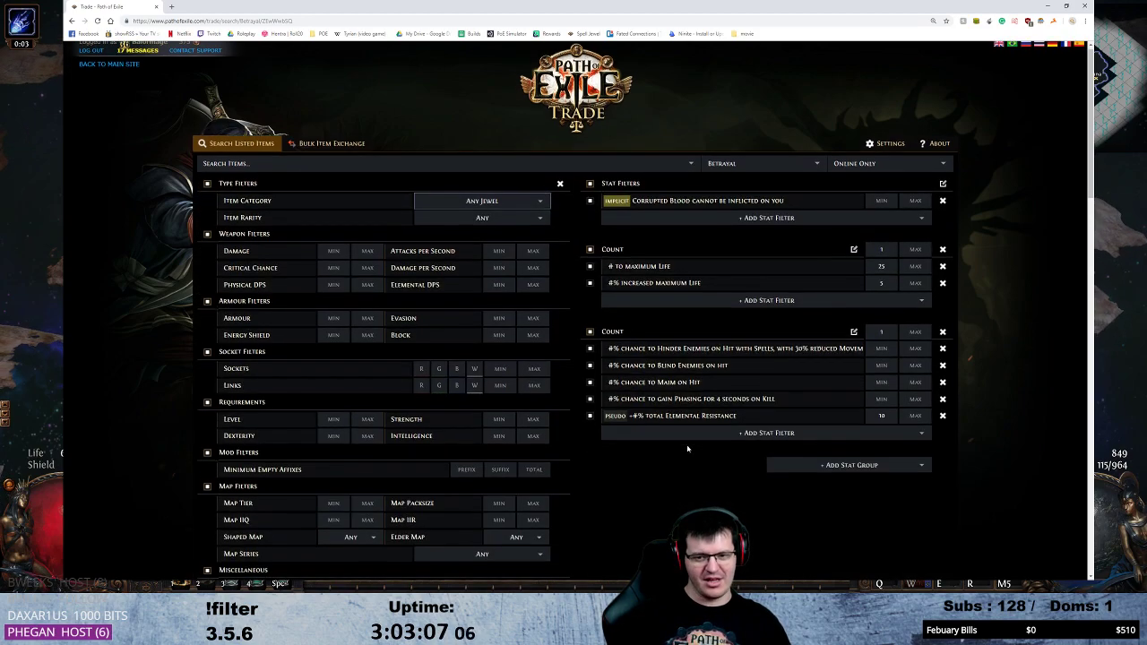
Add a Weighted Sum stat group below the two Count groups and check the results.
{"action": "scroll", "coordinate": [684, 451], "scroll_direction": "down", "scroll_amount": 2}
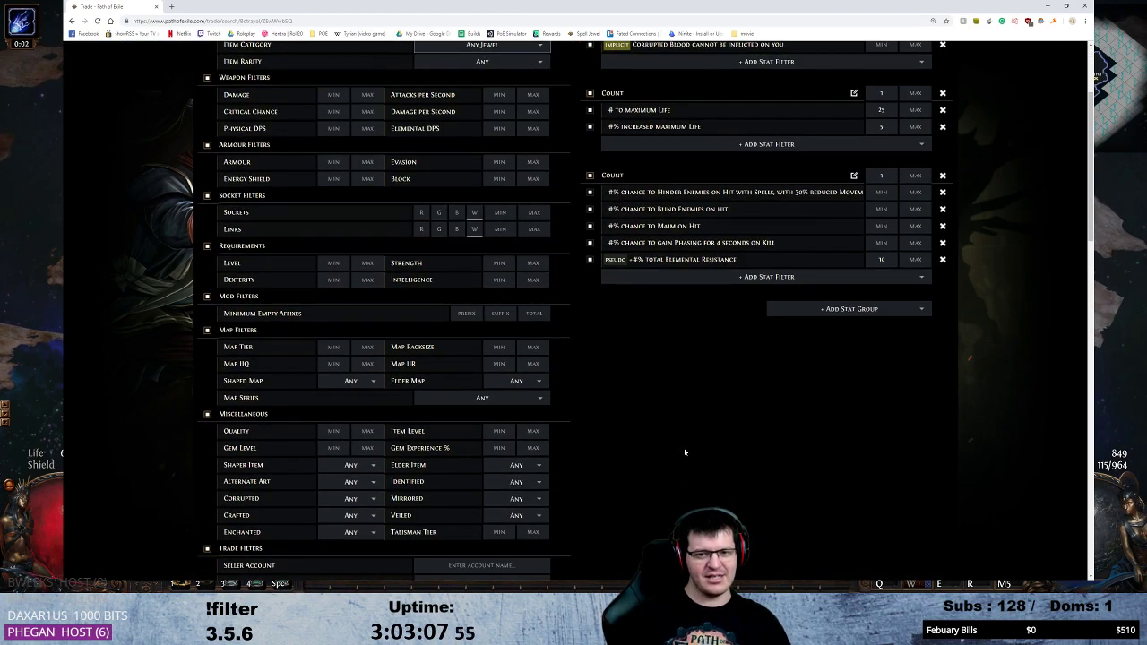
{"action": "left_click", "coordinate": [793, 315]}
{"action": "left_click", "coordinate": [811, 396]}
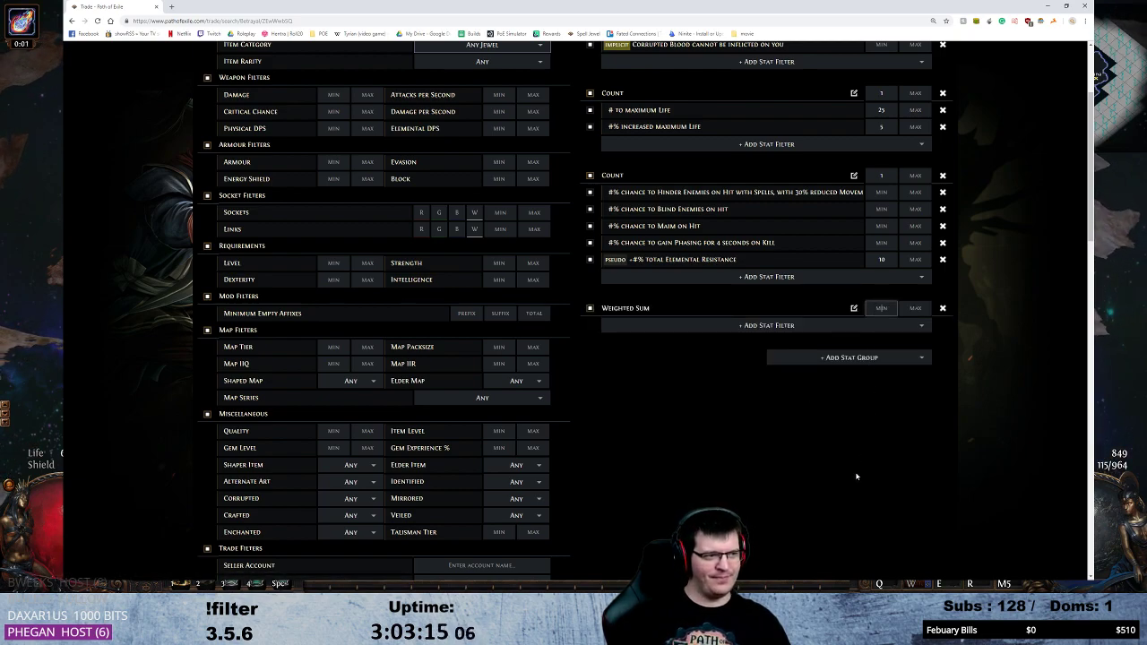
{"action": "scroll", "coordinate": [856, 461], "scroll_direction": "down", "scroll_amount": 2}
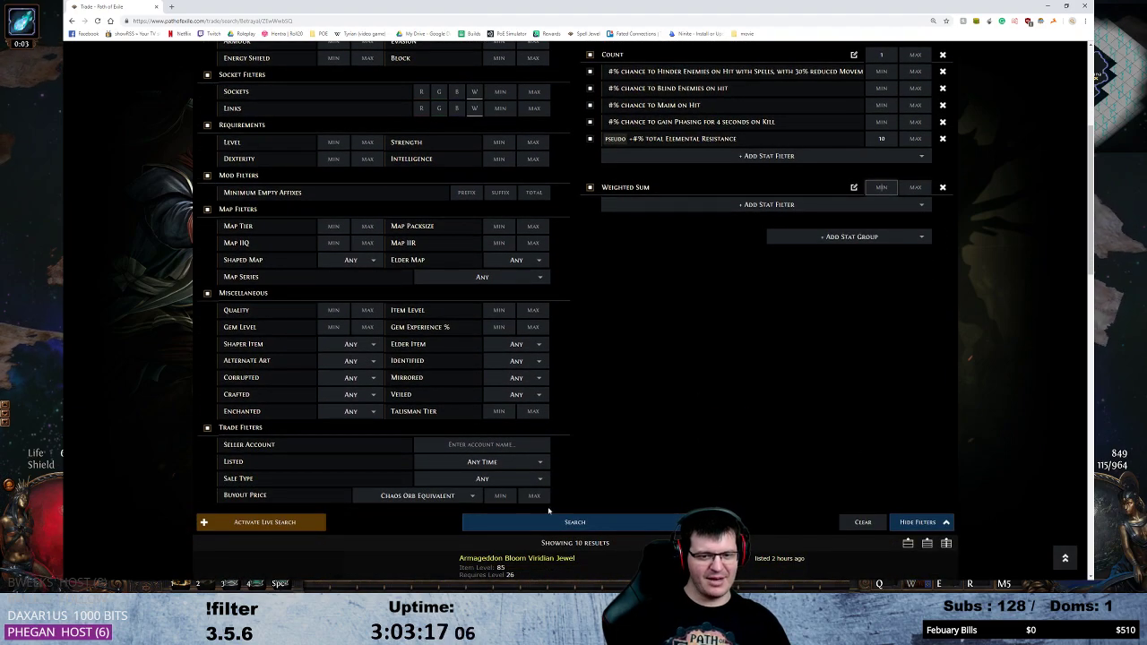
{"action": "scroll", "coordinate": [707, 453], "scroll_direction": "down", "scroll_amount": 3}
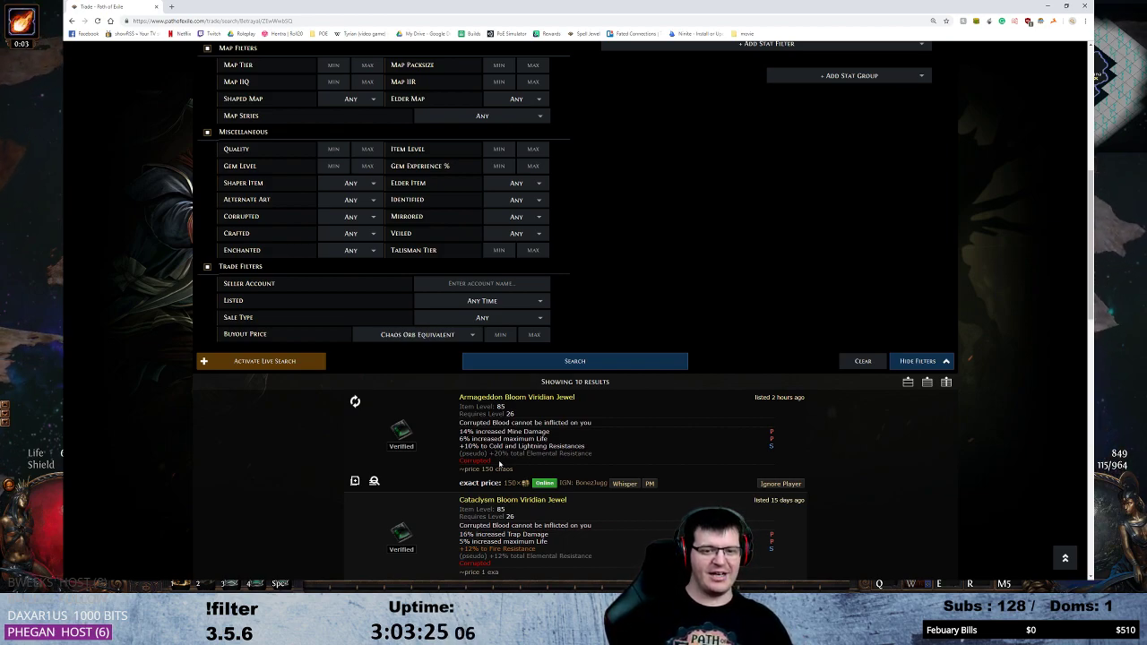
{"action": "scroll", "coordinate": [814, 289], "scroll_direction": "up", "scroll_amount": 6}
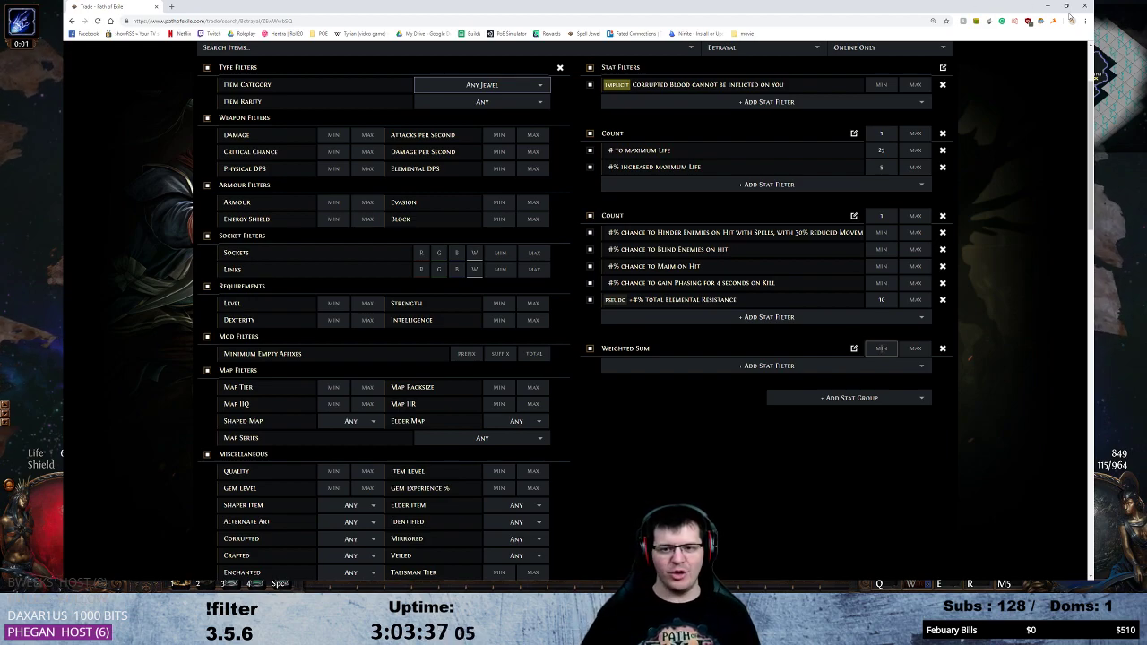
Remove the total Elemental Resistance filter and add increased Elemental Damage to the Weighted Sum group.
{"action": "left_click", "coordinate": [736, 399]}
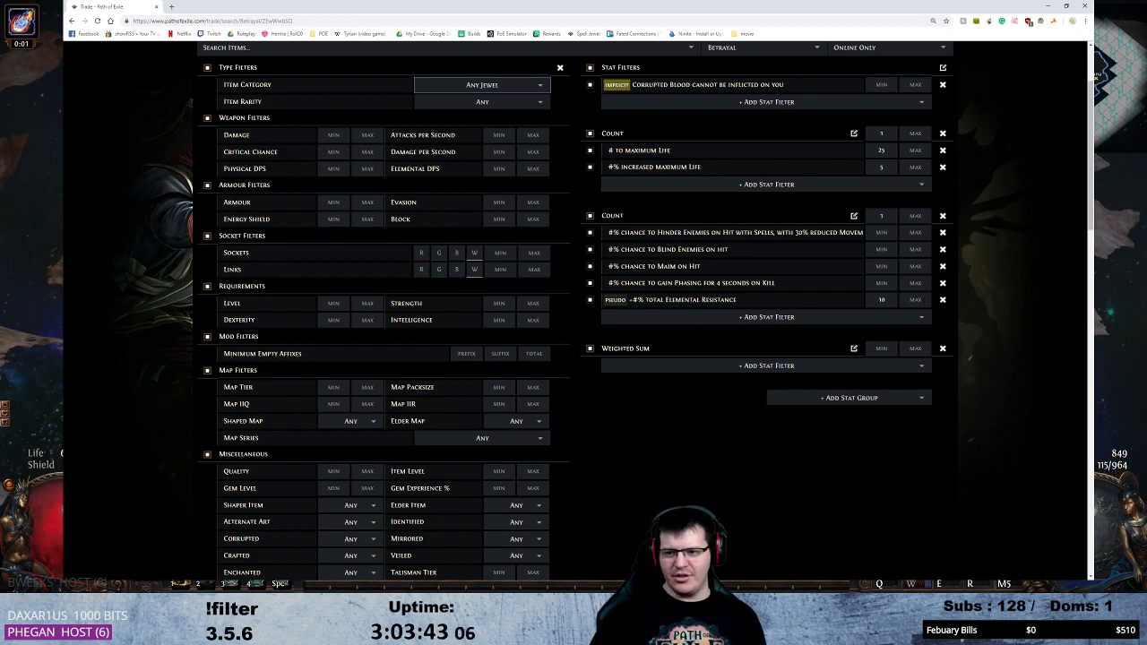
{"action": "left_click", "coordinate": [942, 299]}
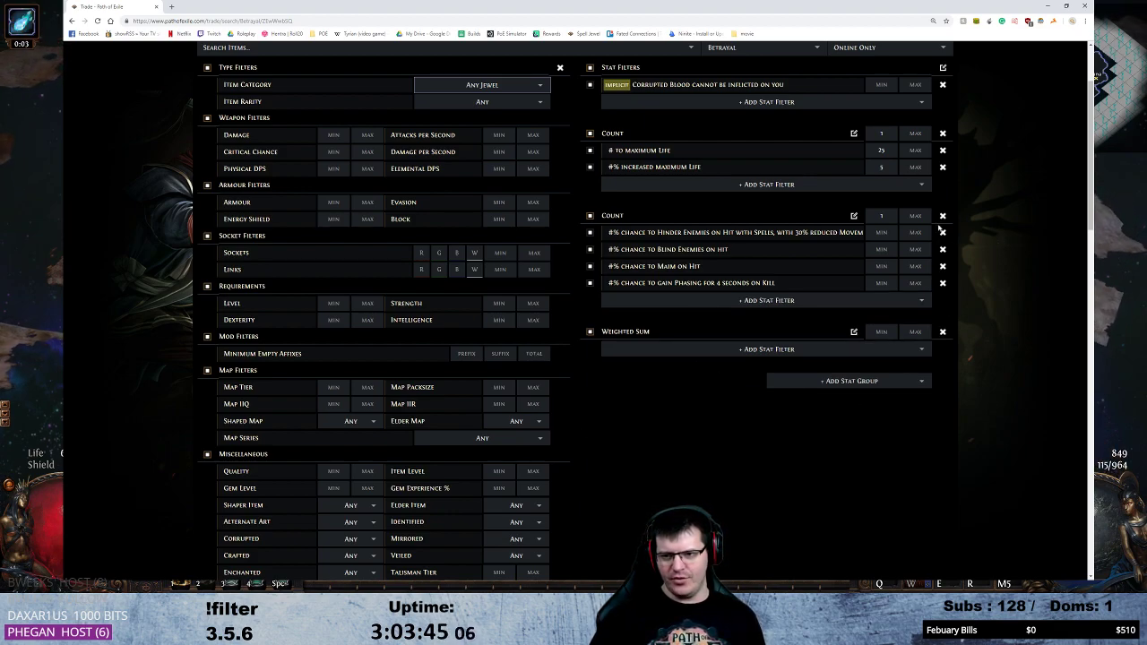
{"action": "left_click", "coordinate": [743, 351]}
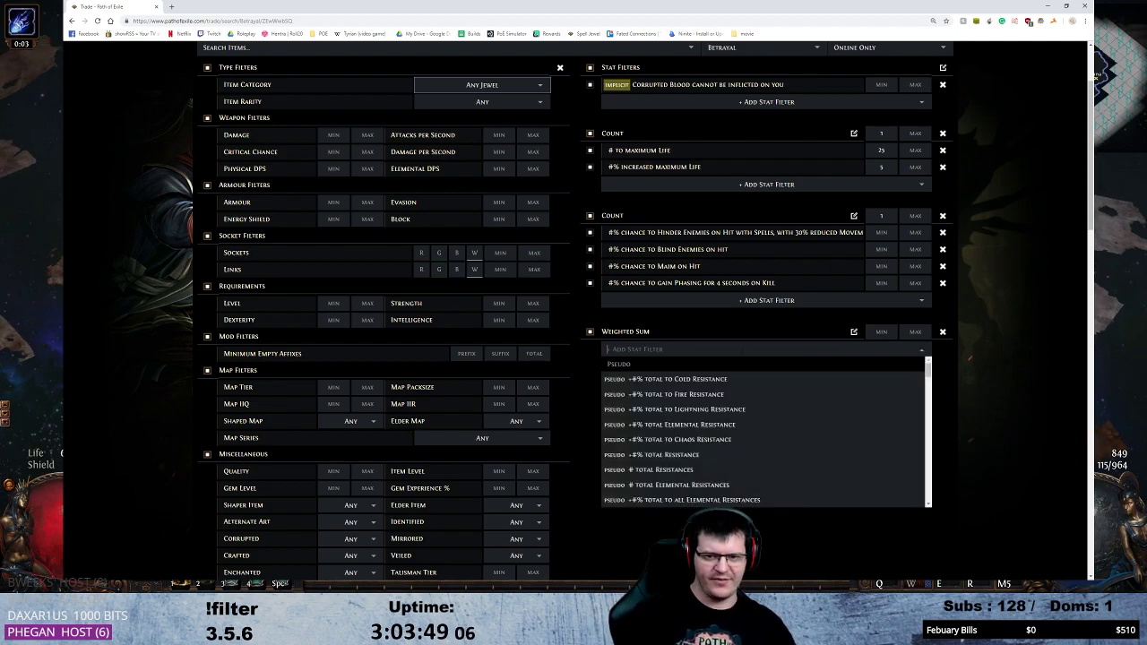
{"action": "type", "text": "elementa"}
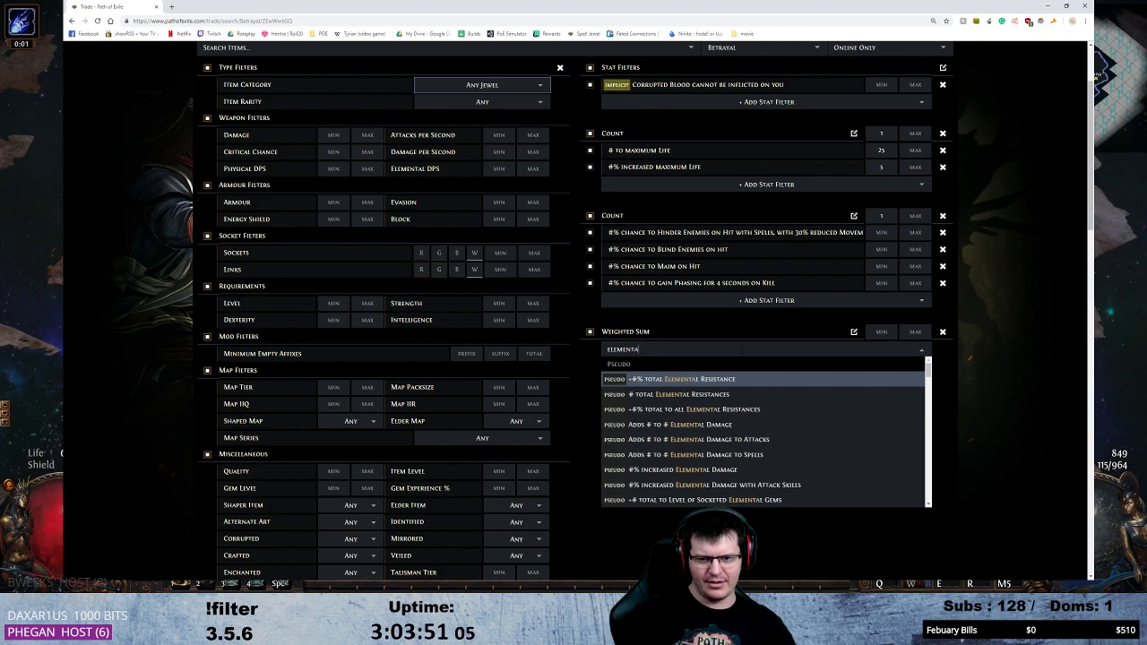
{"action": "type", "text": "l damage"}
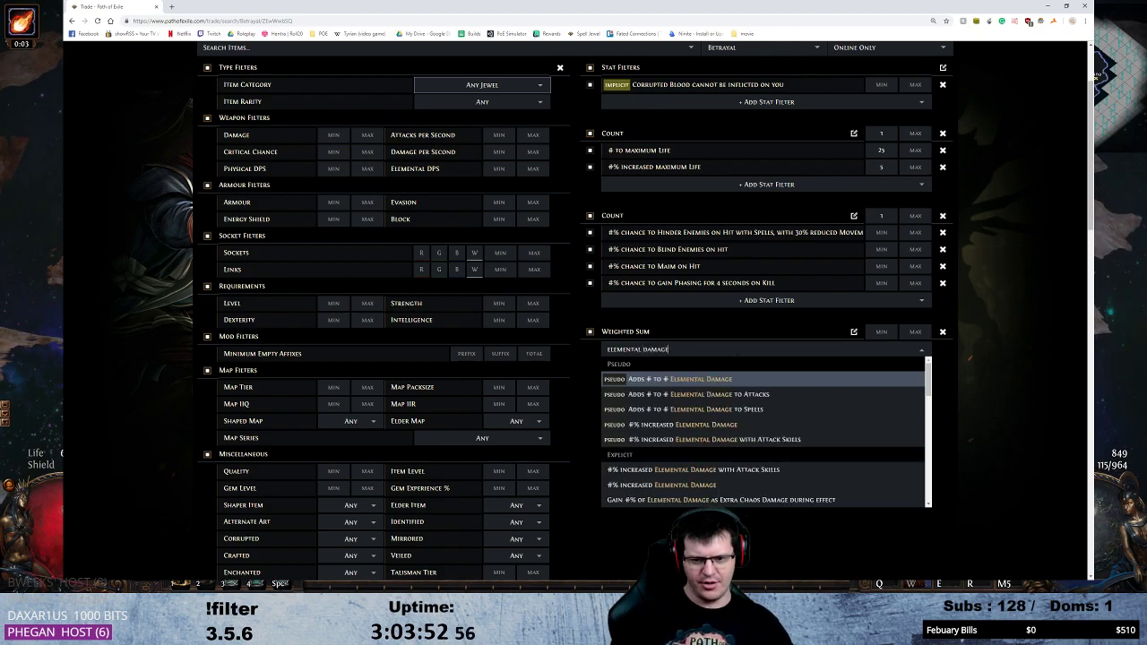
{"action": "left_click", "coordinate": [685, 484]}
Add increased Fire Damage and increased Burning Damage to the Weighted Sum group.
{"action": "left_click", "coordinate": [715, 364]}
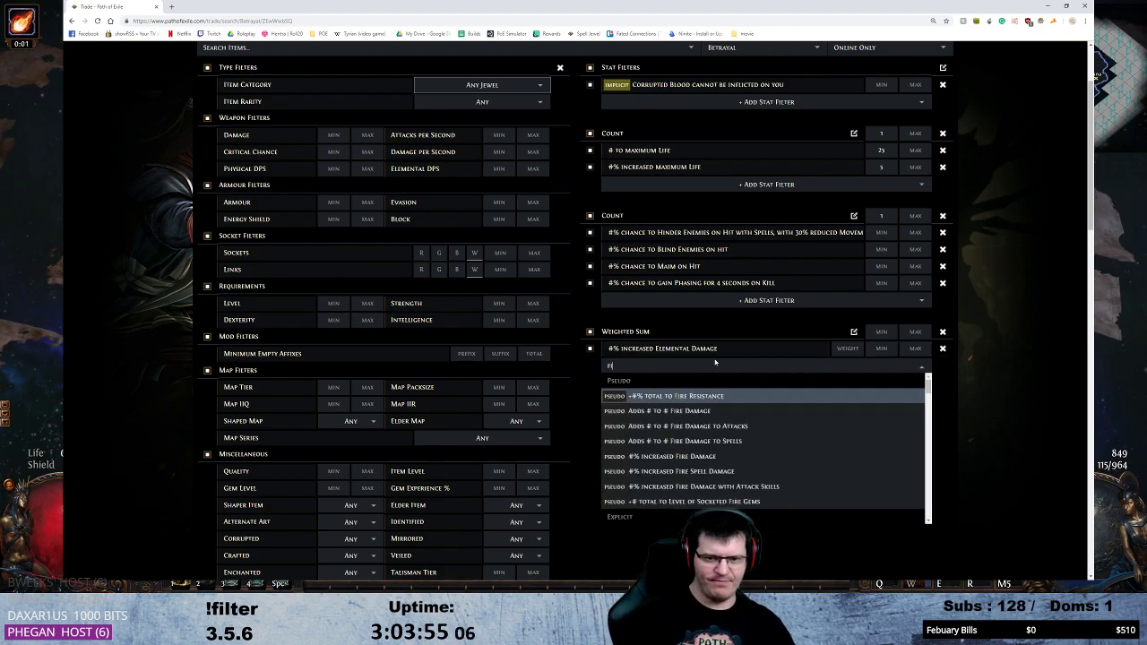
{"action": "type", "text": "fire damage"}
{"action": "key", "text": "Down"}
{"action": "key", "text": "Down"}
{"action": "key", "text": "Down"}
{"action": "key", "text": "Down"}
{"action": "key", "text": "Down"}
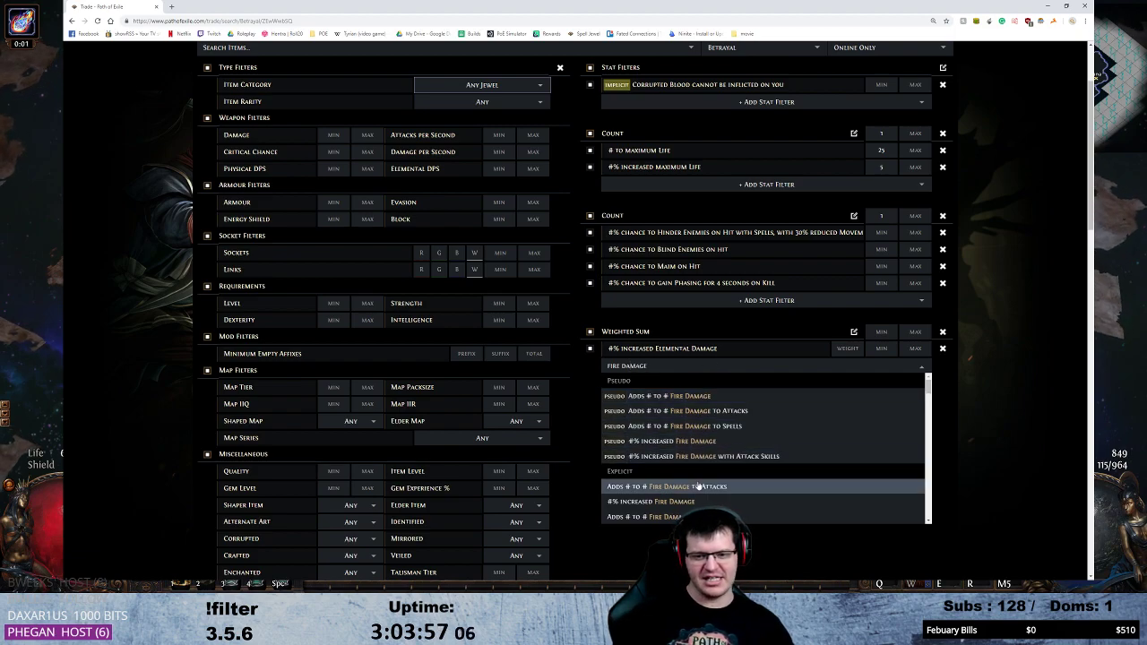
{"action": "key", "text": "Down"}
{"action": "key", "text": "Return"}
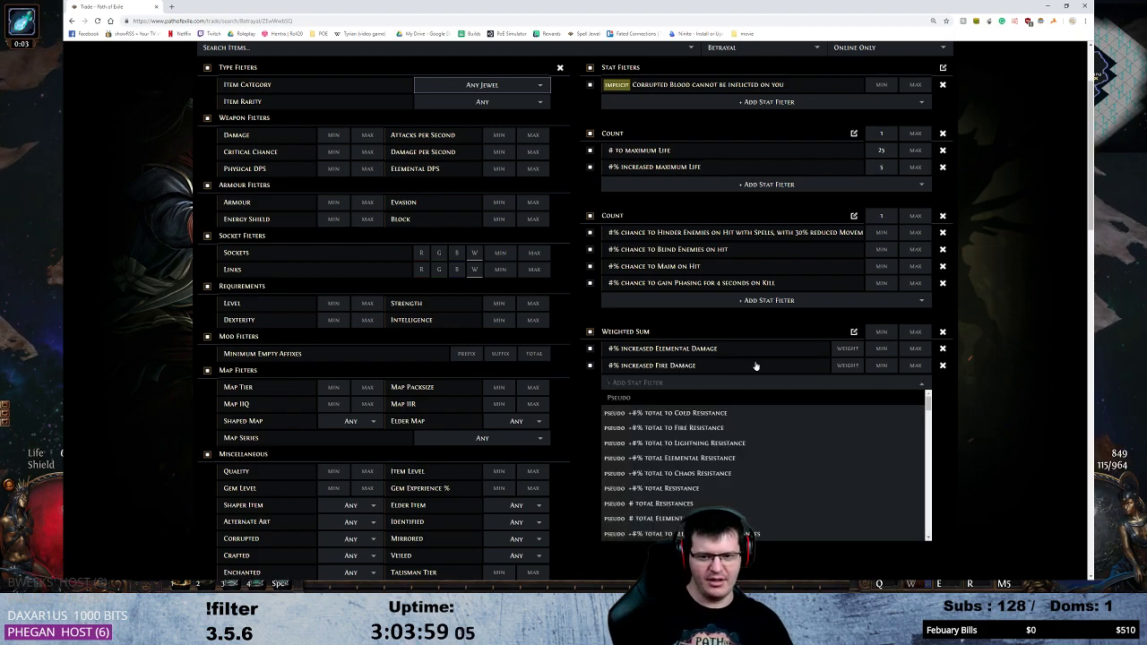
{"action": "type", "text": "burning damage"}
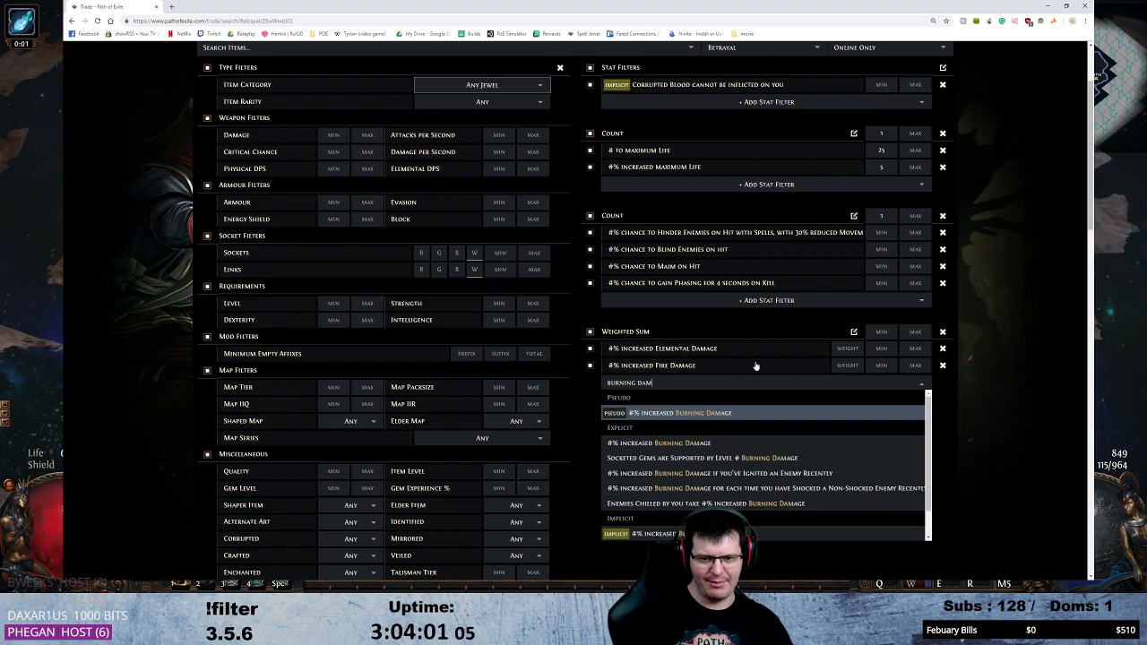
{"action": "left_click", "coordinate": [699, 442]}
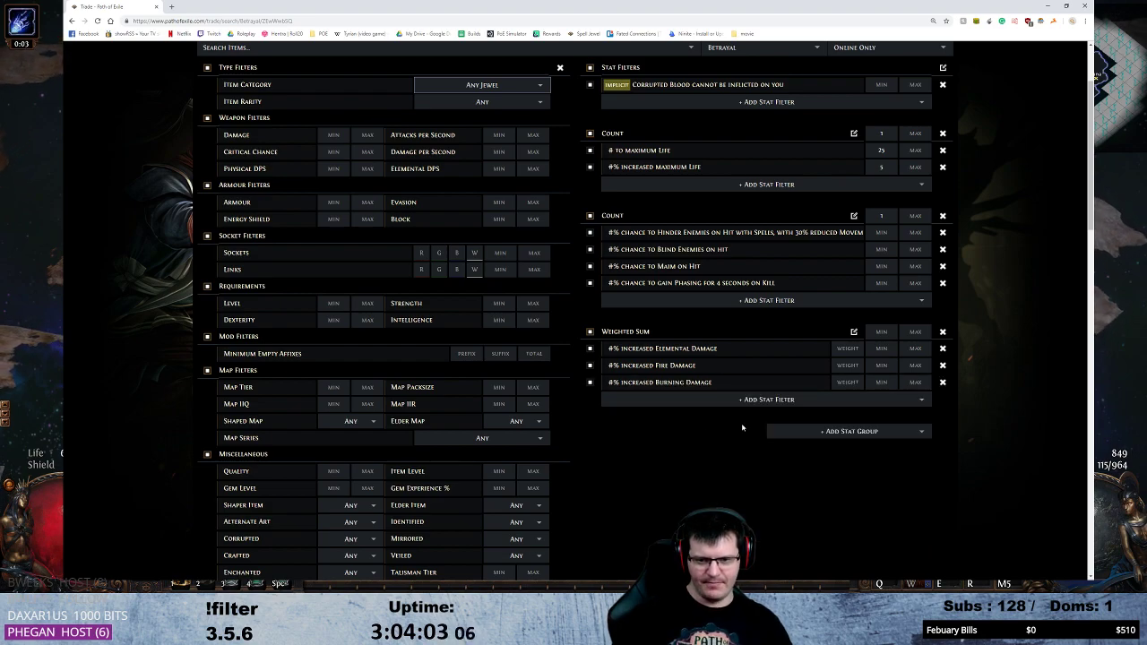
Add increased Damage over Time, increased Damage and Minions deal increased Damage stats.
{"action": "left_click", "coordinate": [734, 400]}
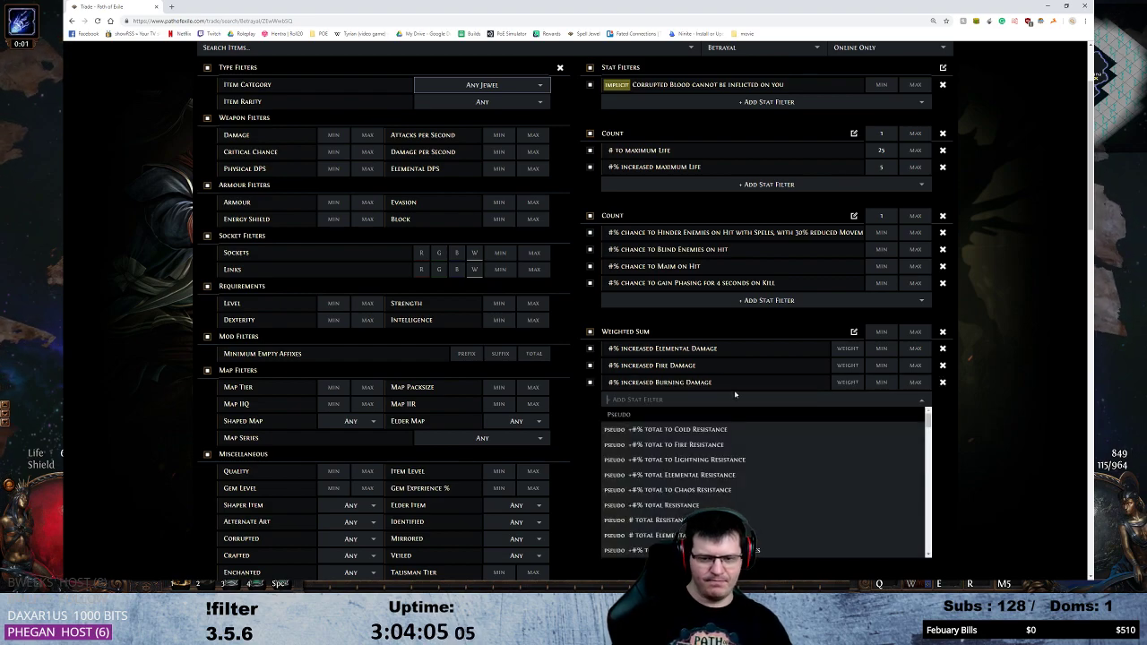
{"action": "type", "text": "damage over time"}
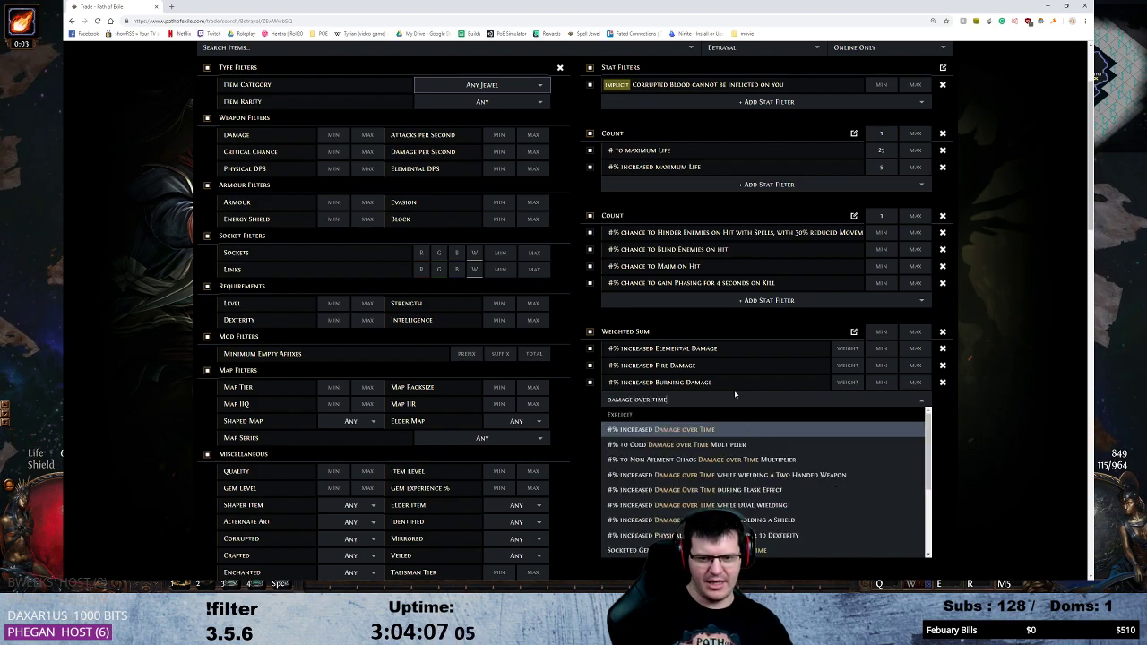
{"action": "left_click", "coordinate": [677, 429]}
{"action": "left_click", "coordinate": [675, 417]}
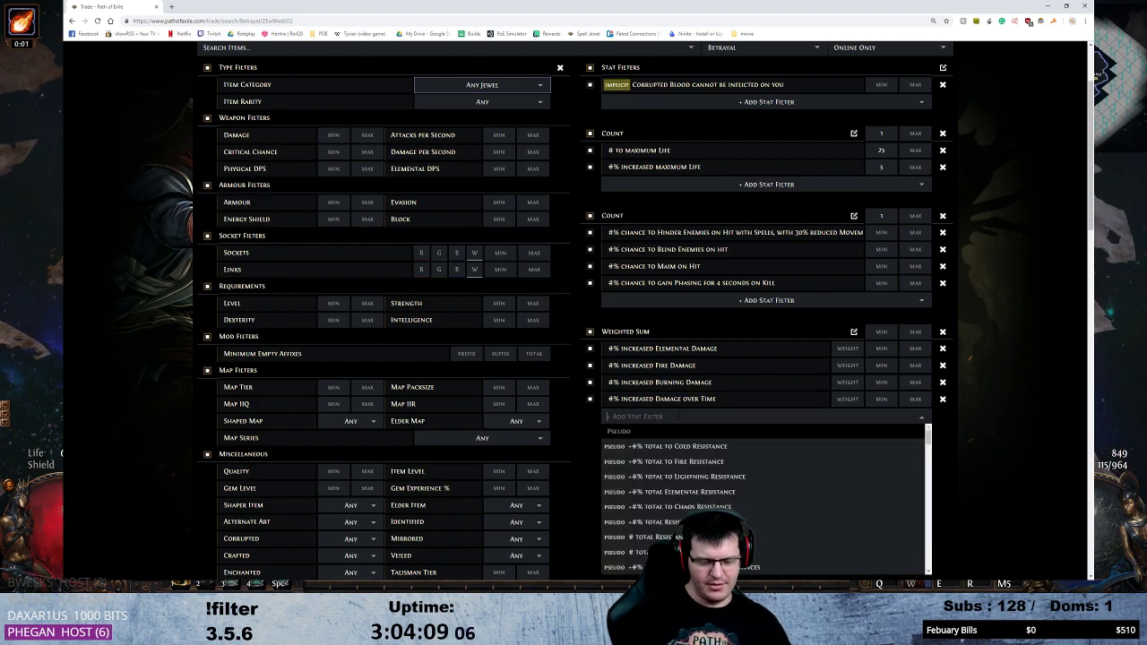
{"action": "type", "text": "damage"}
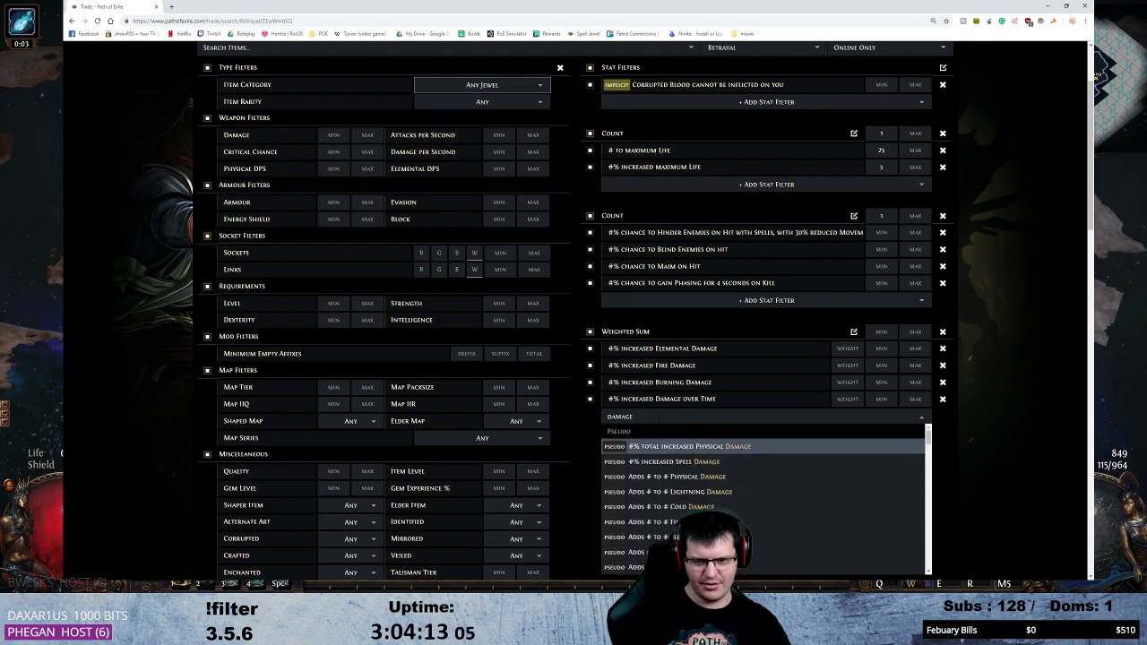
{"action": "key", "text": "ctrl+a"}
{"action": "type", "text": "increas"}
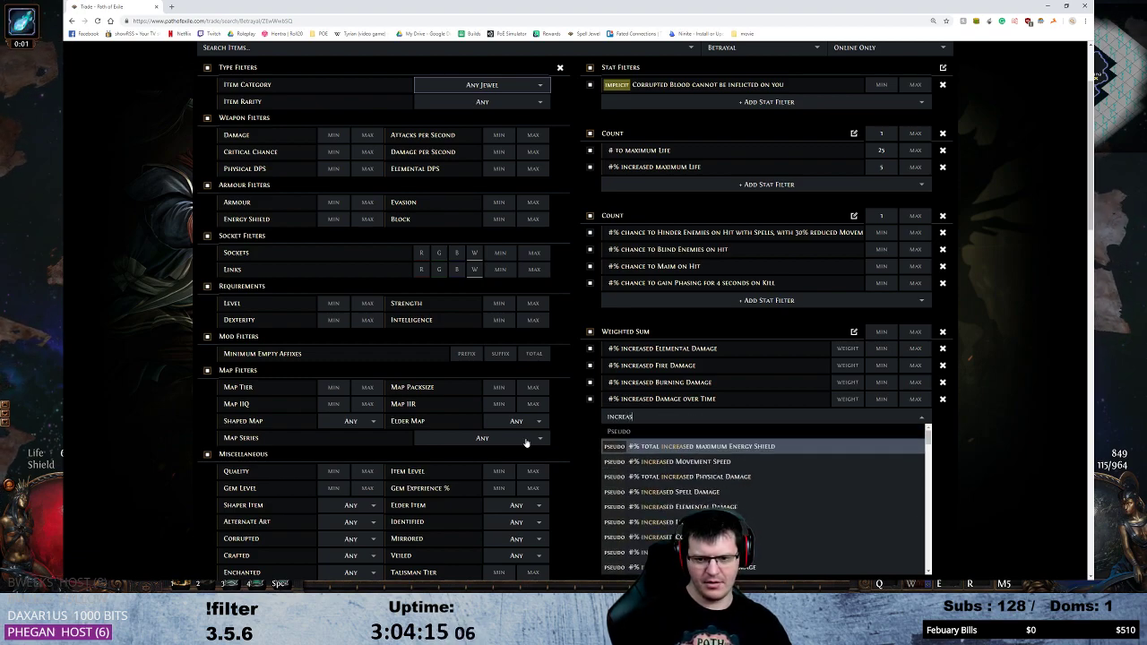
{"action": "type", "text": "ed damage"}
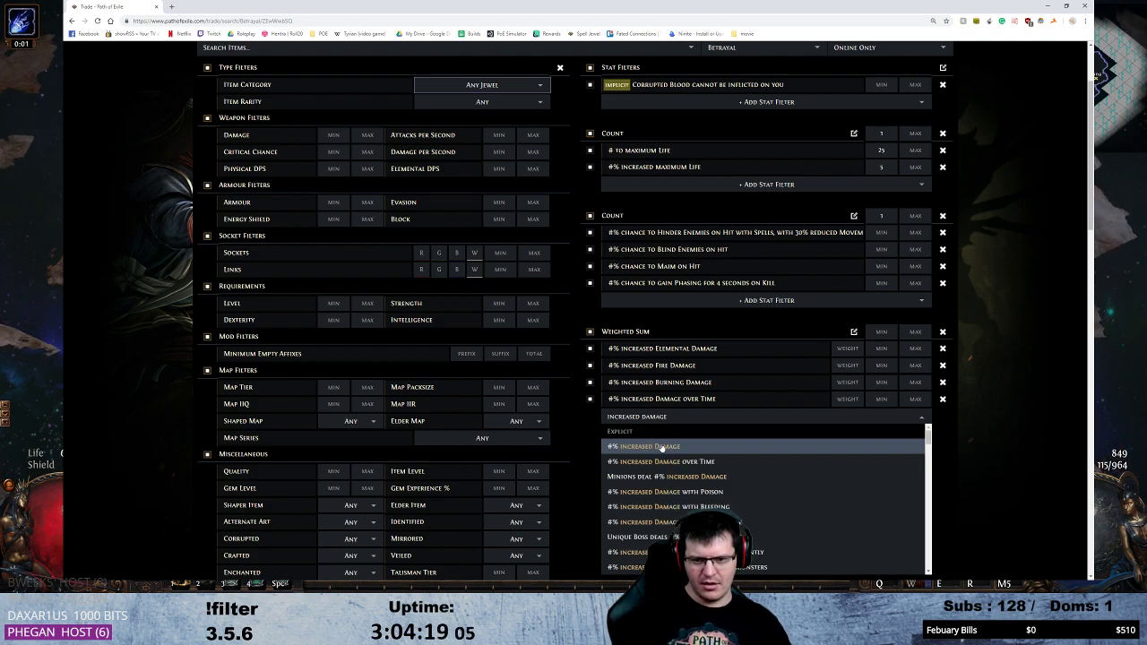
{"action": "left_click", "coordinate": [660, 447]}
{"action": "type", "text": "minion"}
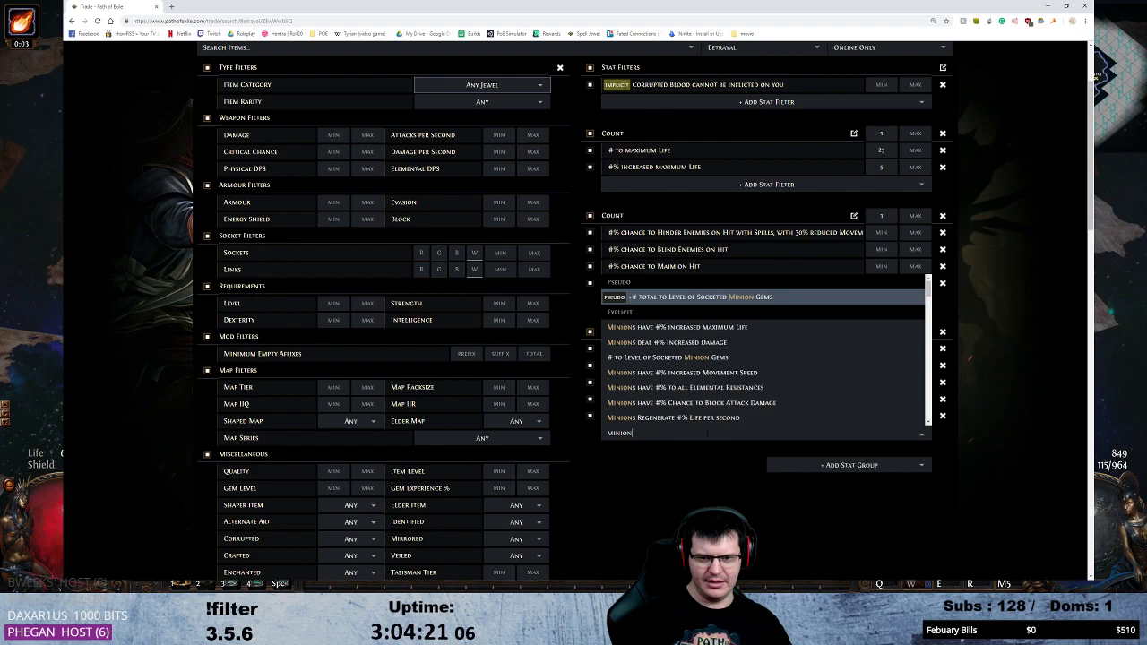
{"action": "type", "text": "s de"}
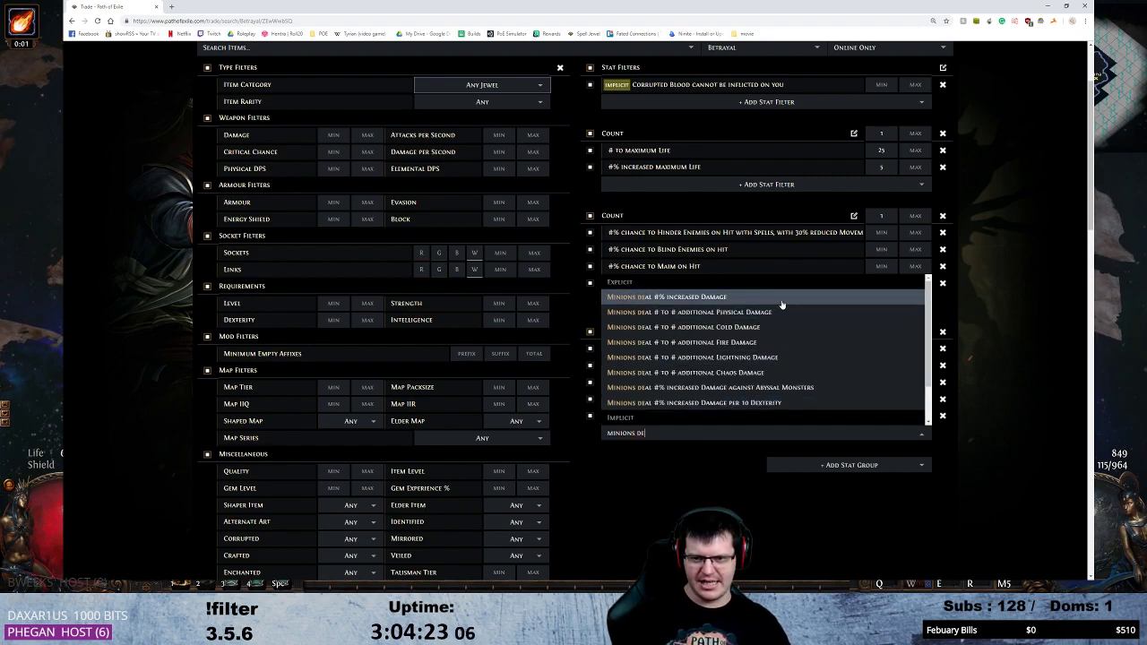
{"action": "left_click", "coordinate": [782, 305]}
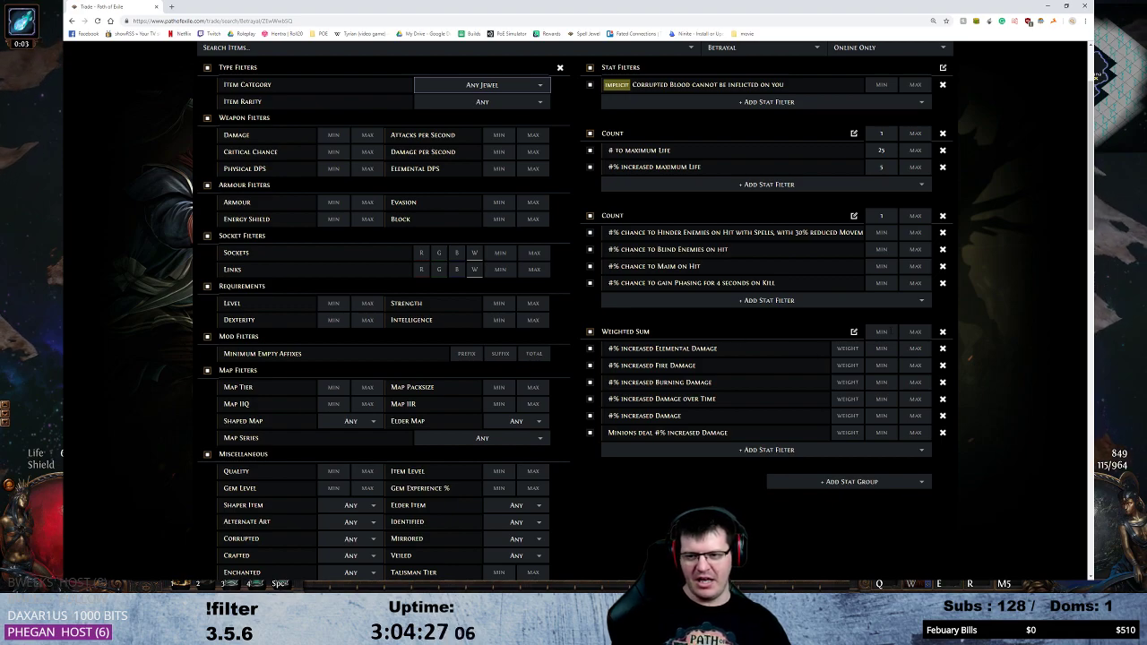
Convert the damage group to a Count group and delete the Hinder/Blind/Maim/Phasing group.
{"action": "left_click", "coordinate": [853, 332]}
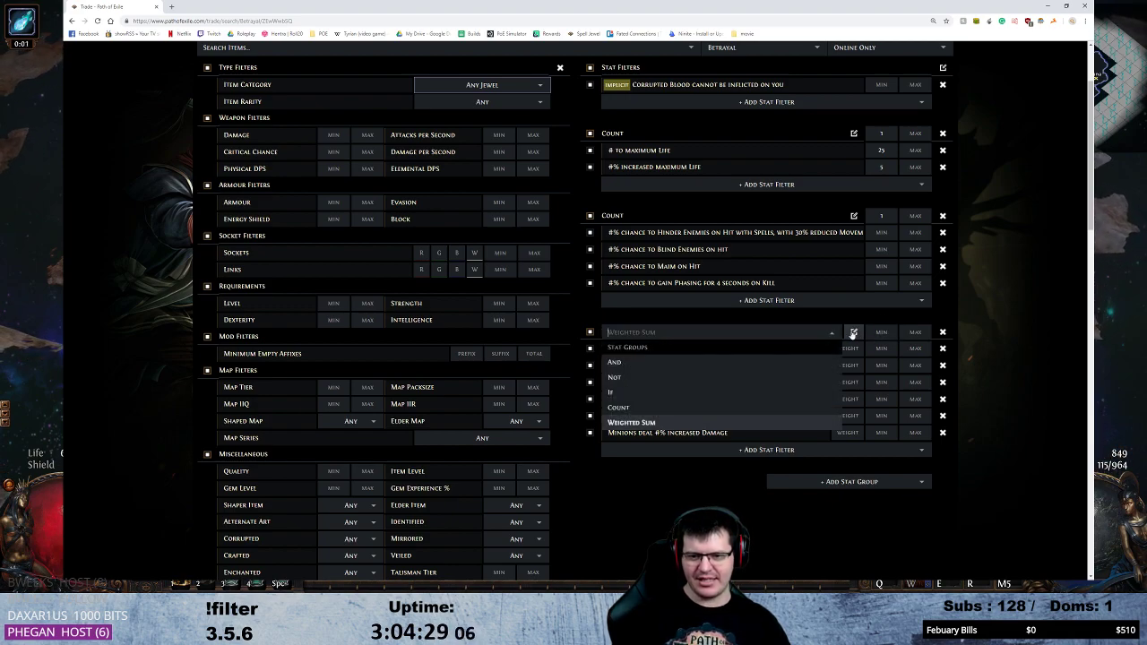
{"action": "left_click", "coordinate": [618, 407]}
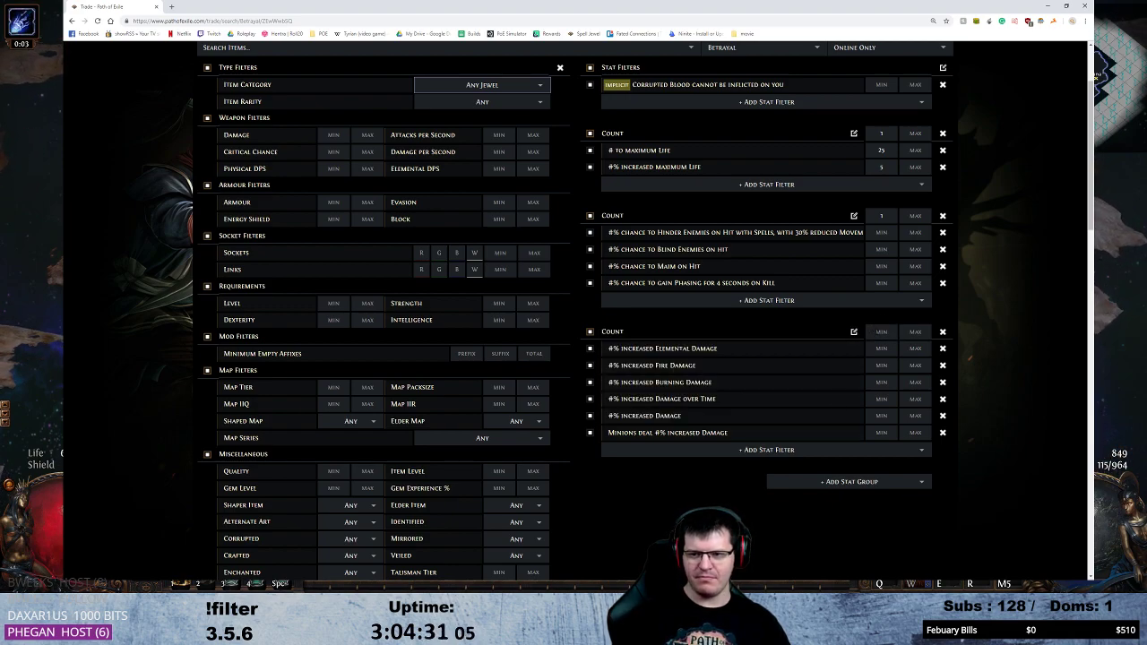
{"action": "left_click", "coordinate": [944, 216]}
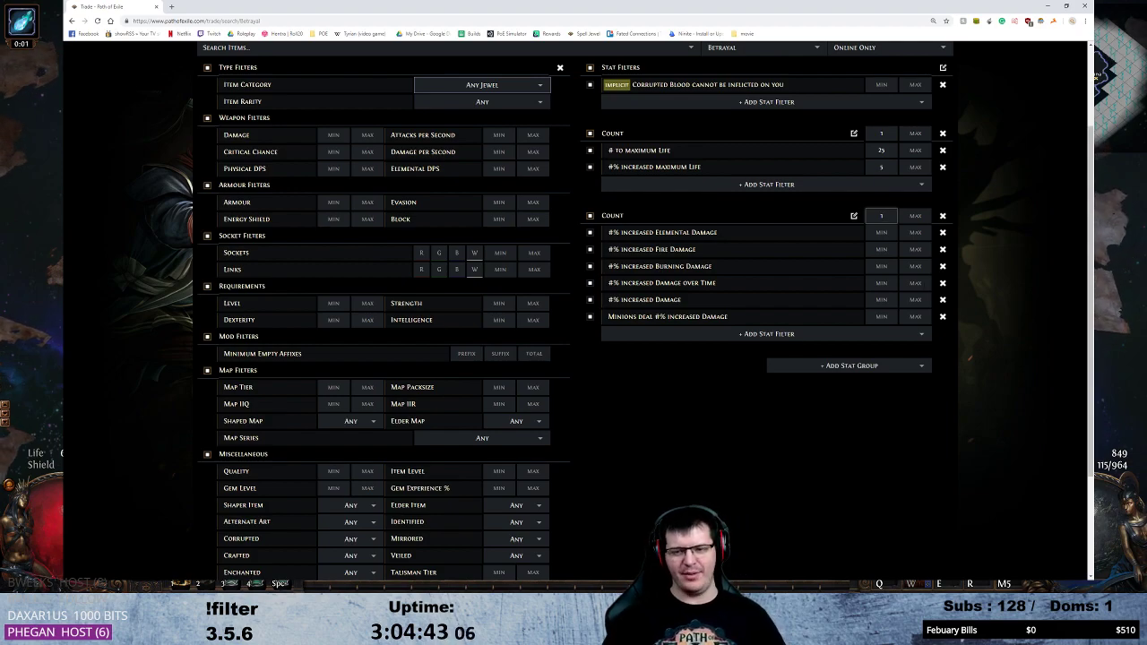
Rerun the search with damage Count minimum 2, leaving only the Pandemonium Creed Crimson Jewel.
{"action": "key", "text": "Return"}
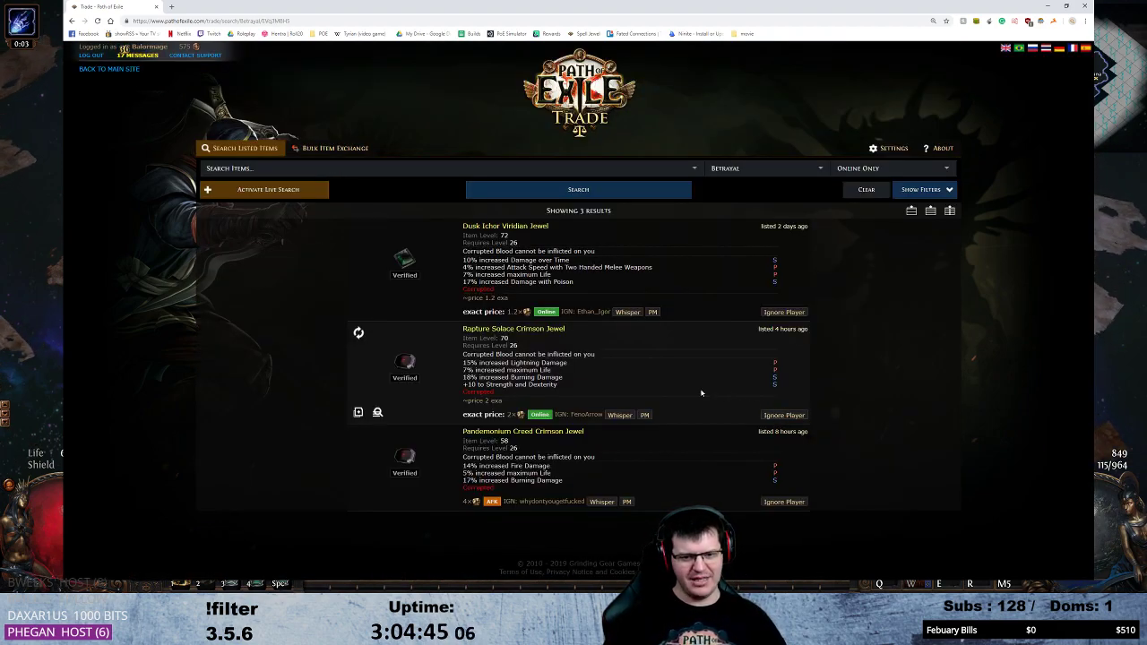
{"action": "left_click", "coordinate": [923, 191]}
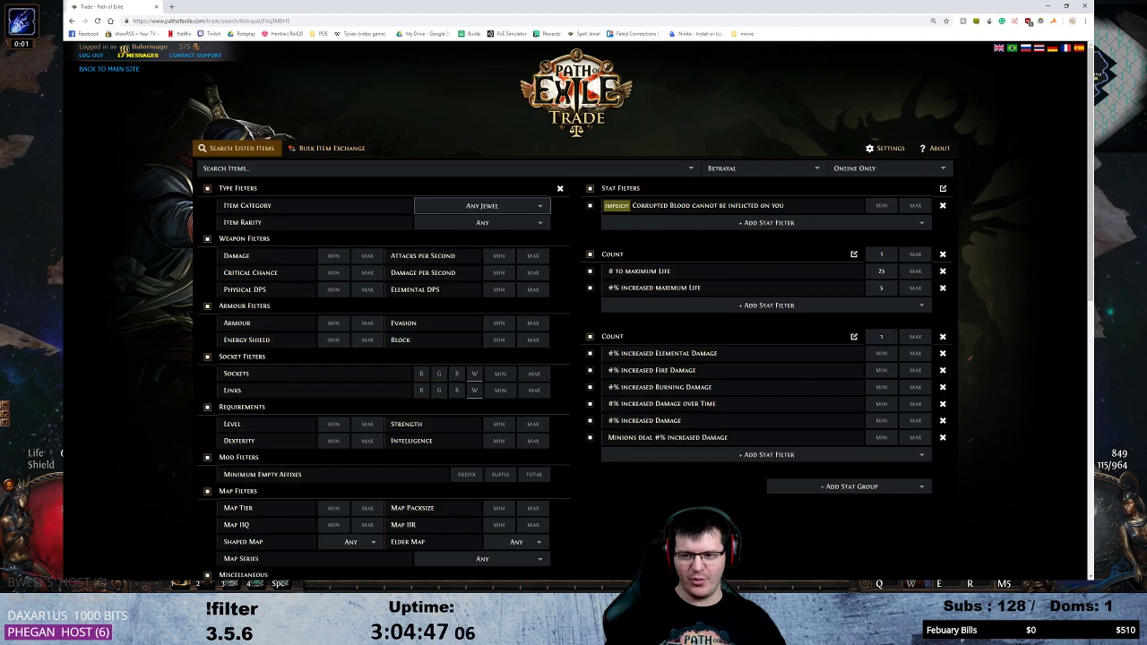
{"action": "key", "text": "Return"}
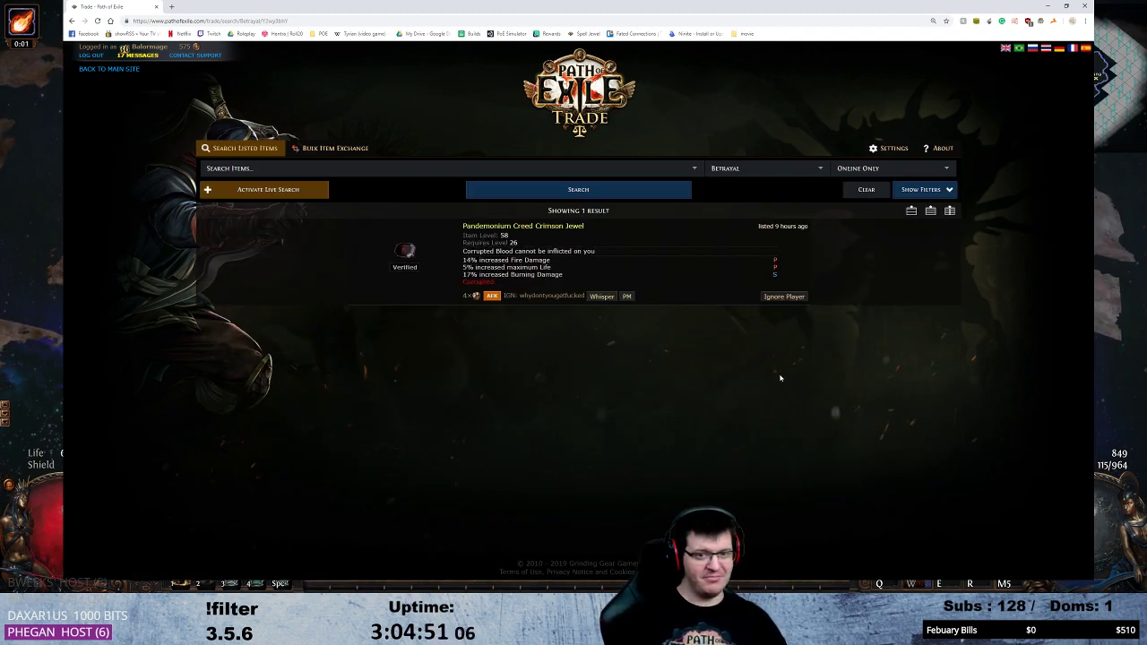
{"action": "left_click", "coordinate": [922, 189]}
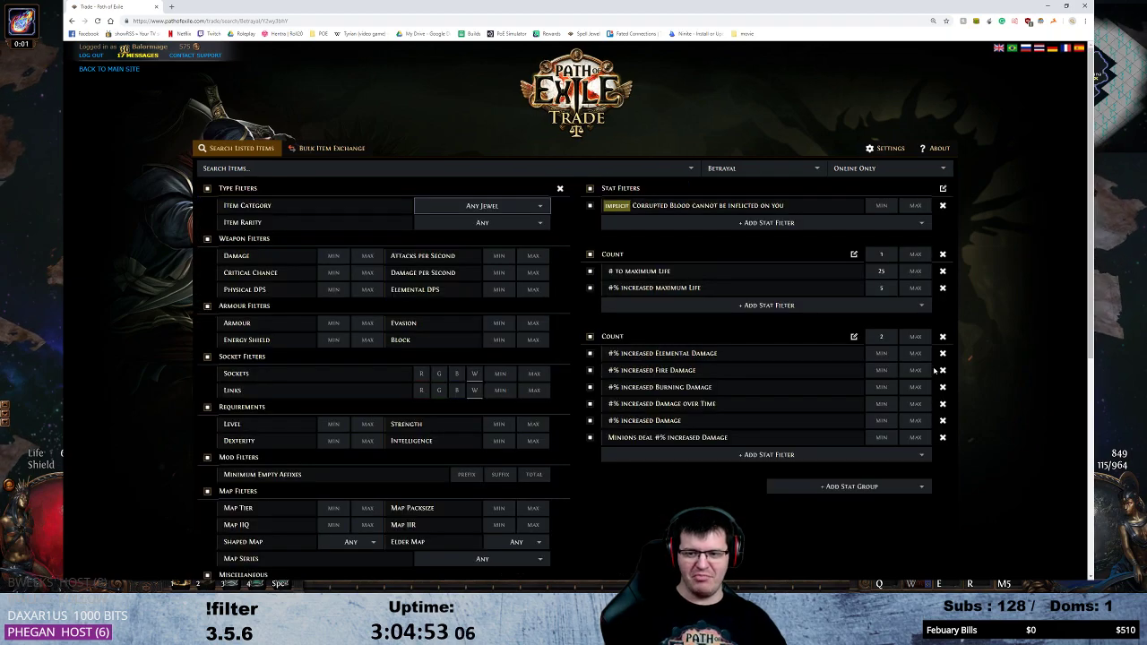
{"action": "scroll", "coordinate": [851, 235], "scroll_direction": "down", "scroll_amount": 2}
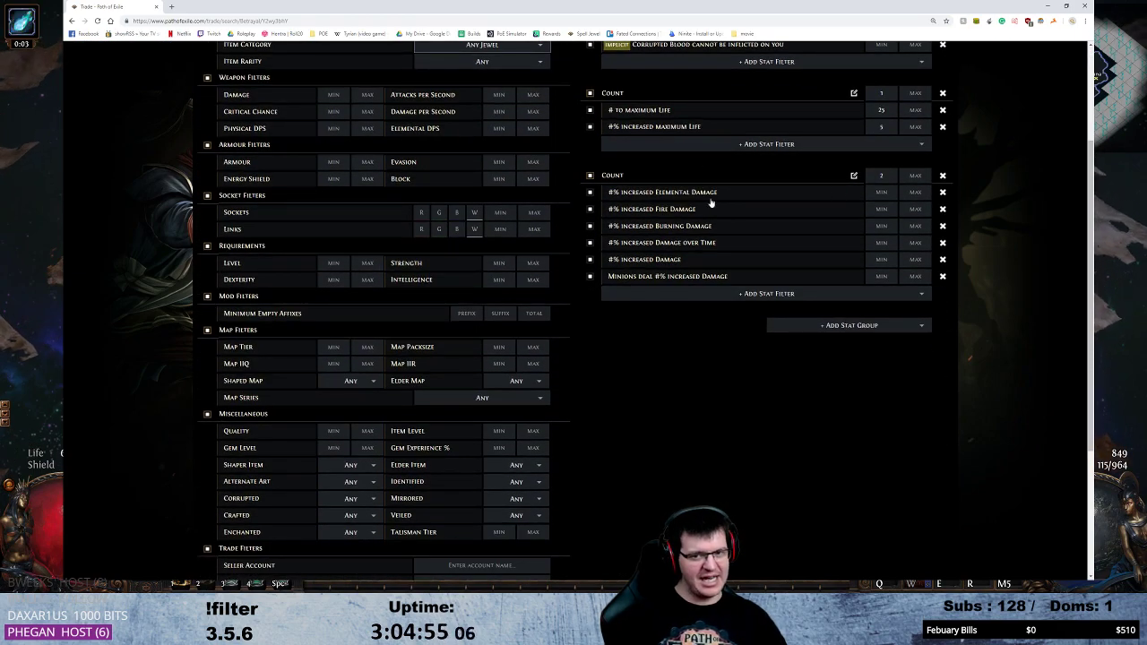
{"action": "scroll", "coordinate": [604, 193], "scroll_direction": "up", "scroll_amount": 1}
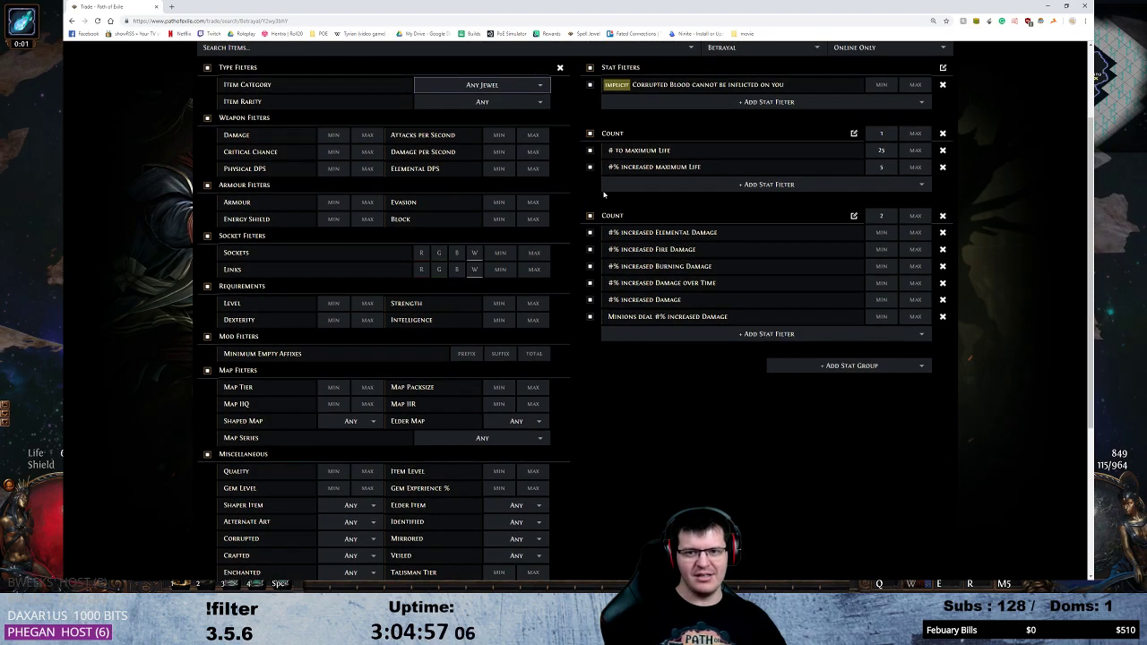
{"action": "scroll", "coordinate": [726, 218], "scroll_direction": "up", "scroll_amount": 3}
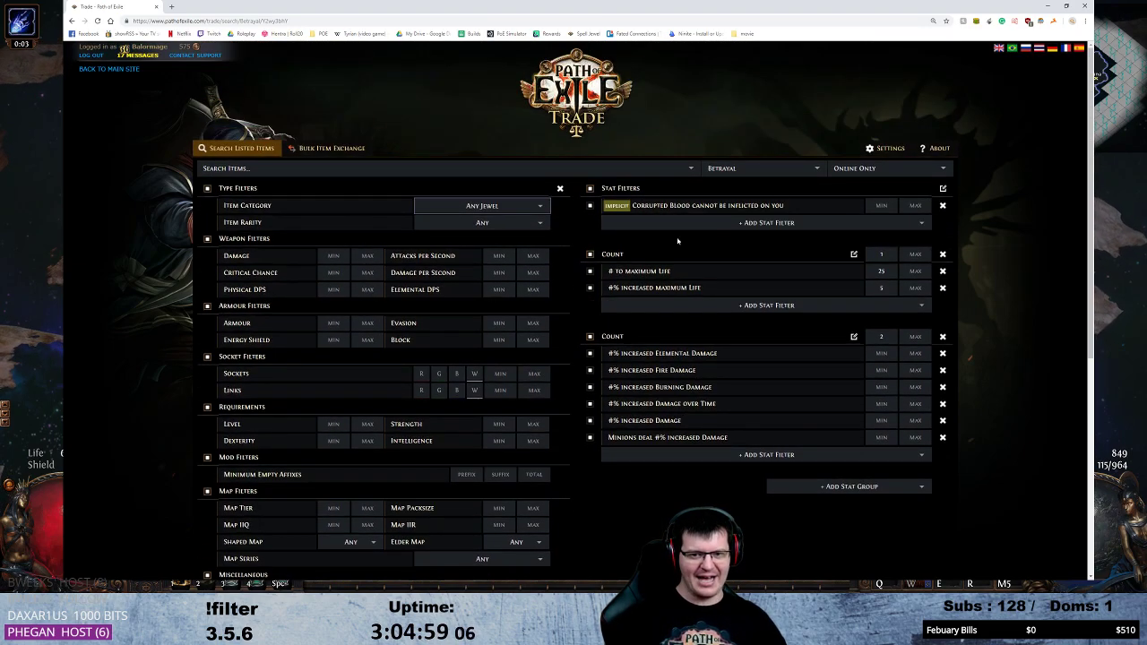
{"action": "scroll", "coordinate": [587, 402], "scroll_direction": "down", "scroll_amount": 5}
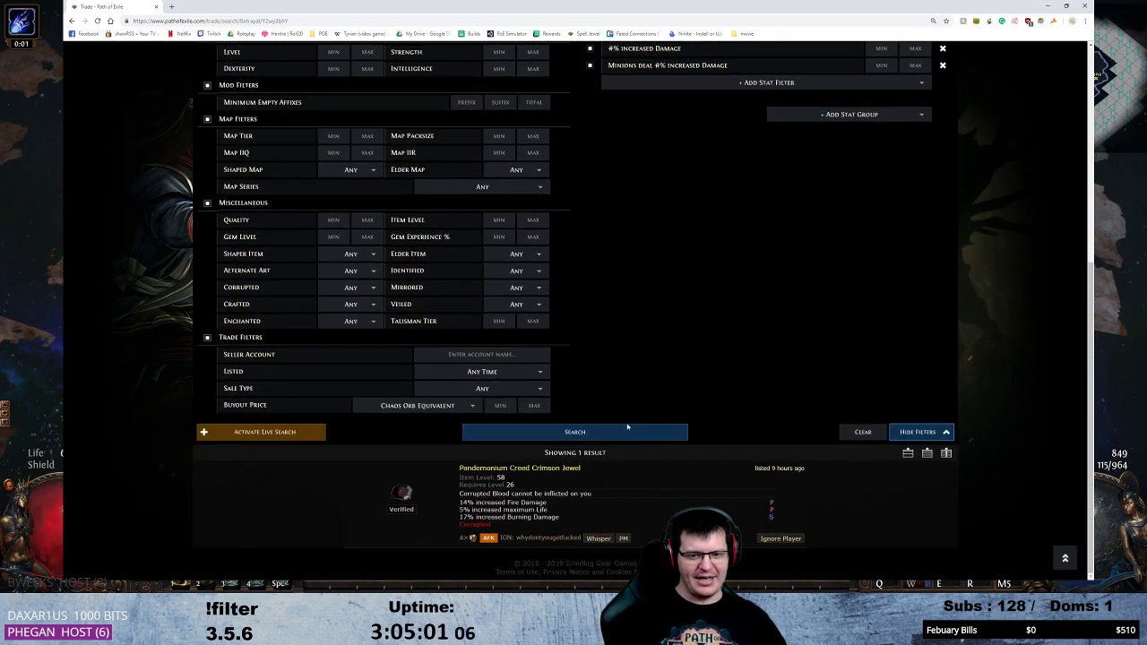
{"action": "mouse_move", "coordinate": [527, 523]}
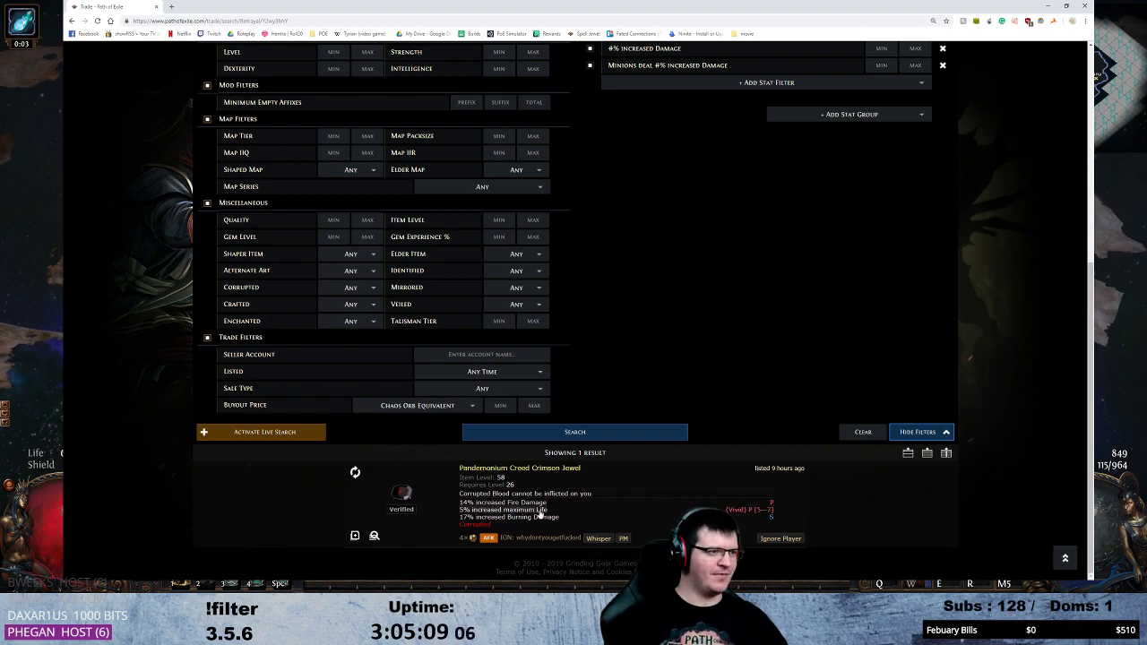
{"action": "scroll", "coordinate": [769, 392], "scroll_direction": "up", "scroll_amount": 3}
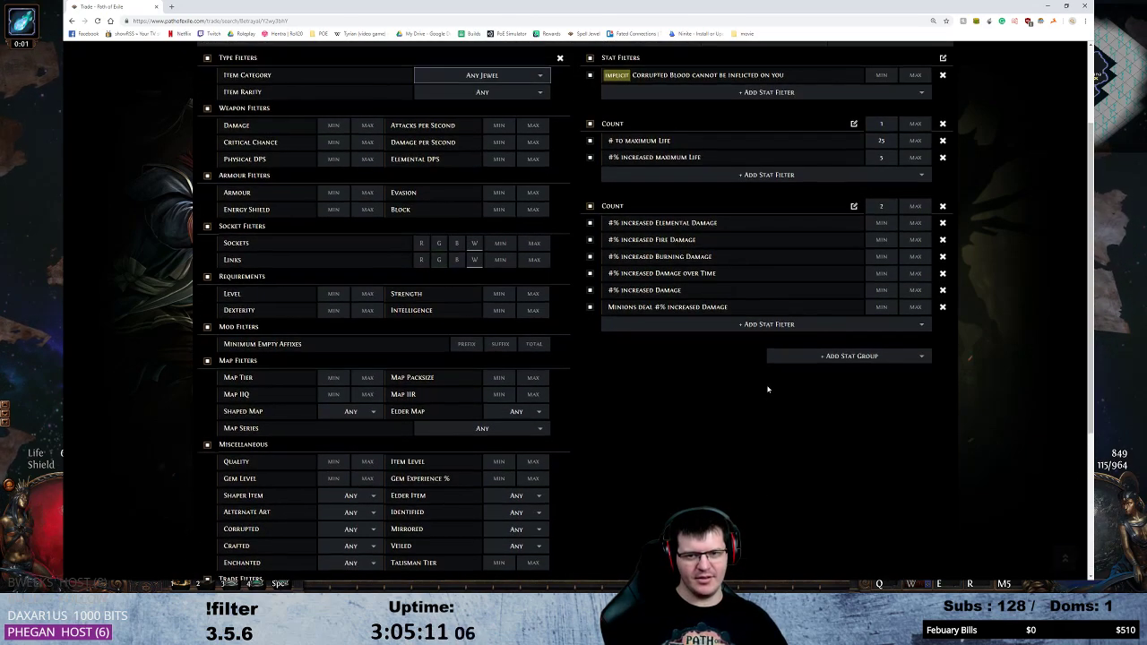
{"action": "scroll", "coordinate": [776, 470], "scroll_direction": "up", "scroll_amount": 2}
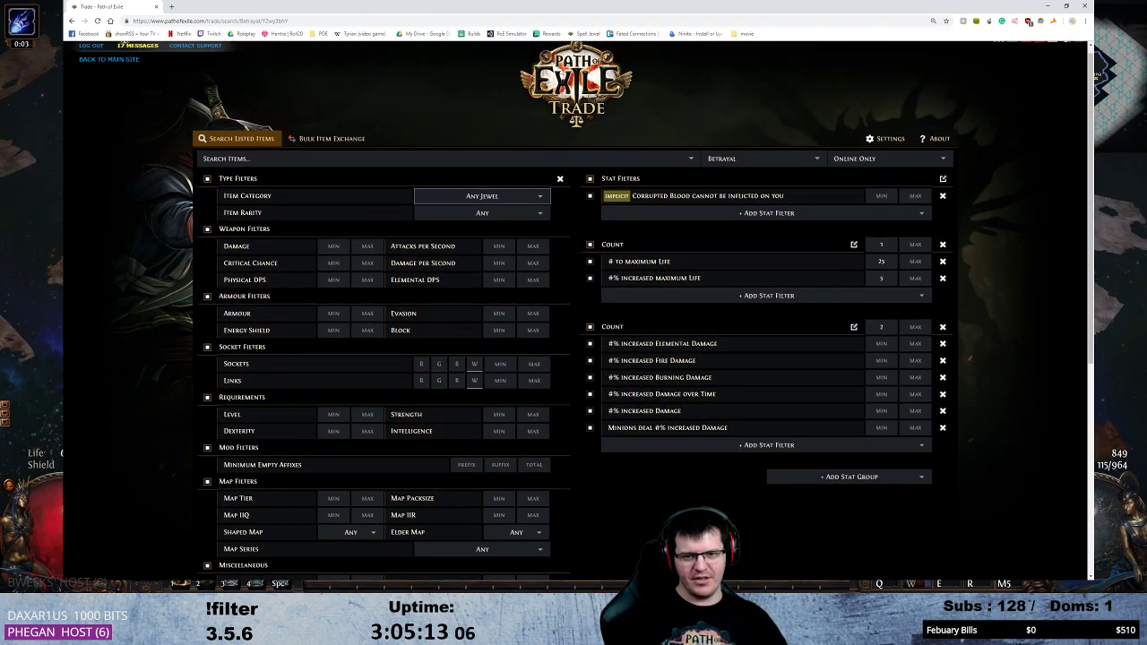
{"action": "scroll", "coordinate": [573, 305], "scroll_direction": "down", "scroll_amount": 4}
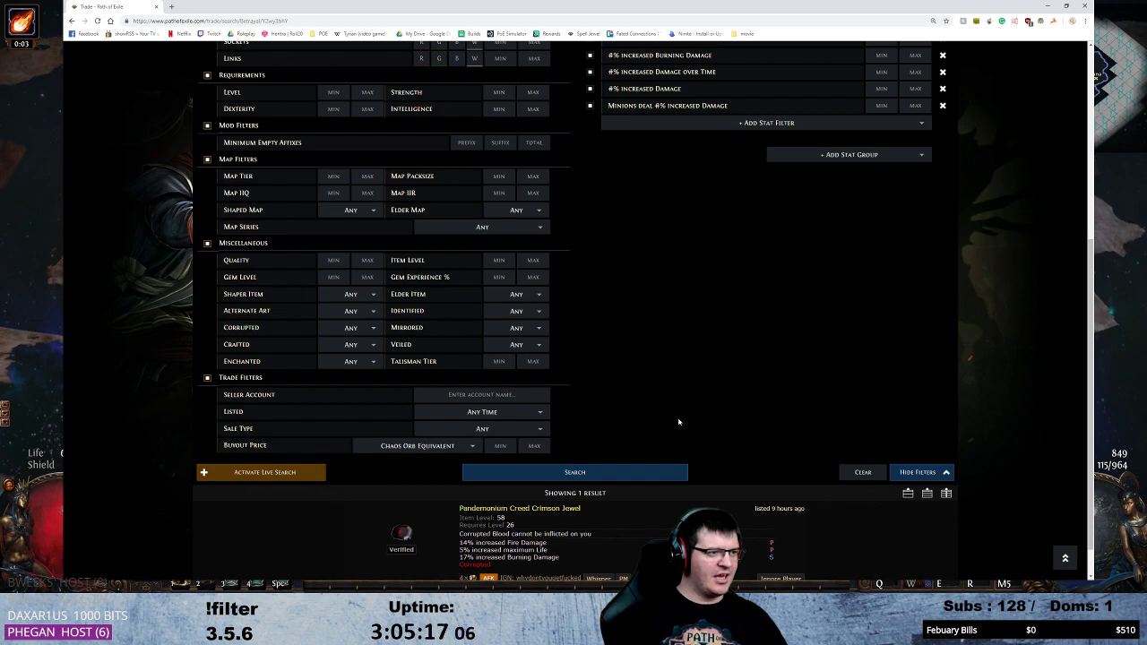
{"action": "scroll", "coordinate": [678, 422], "scroll_direction": "up", "scroll_amount": 1}
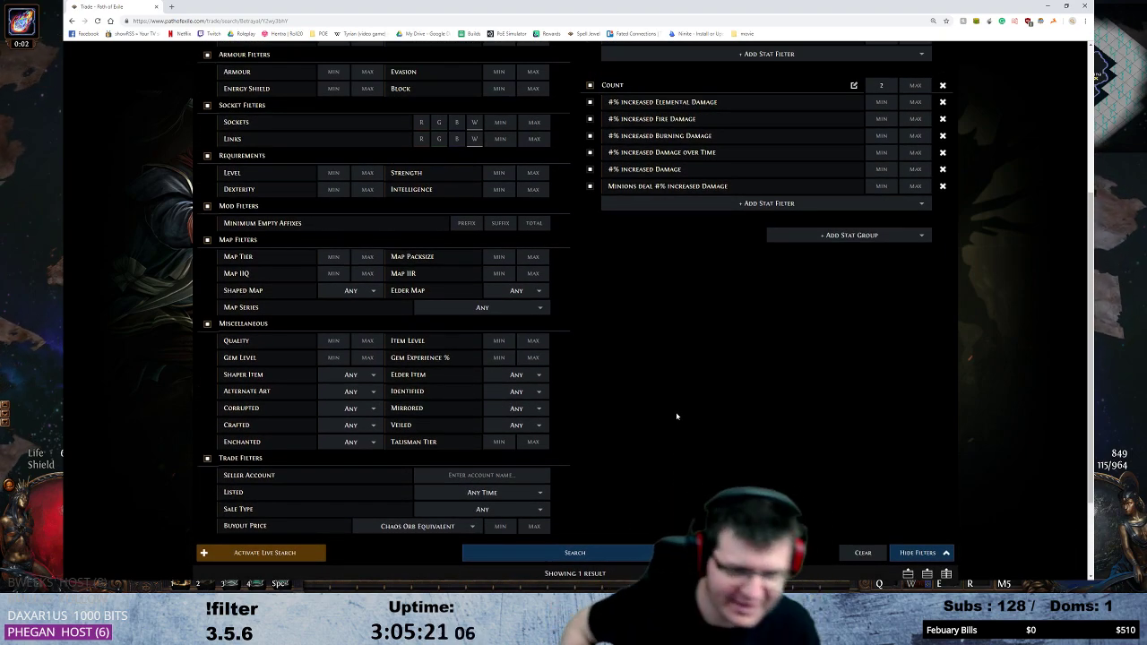
{"action": "scroll", "coordinate": [679, 394], "scroll_direction": "up", "scroll_amount": 1}
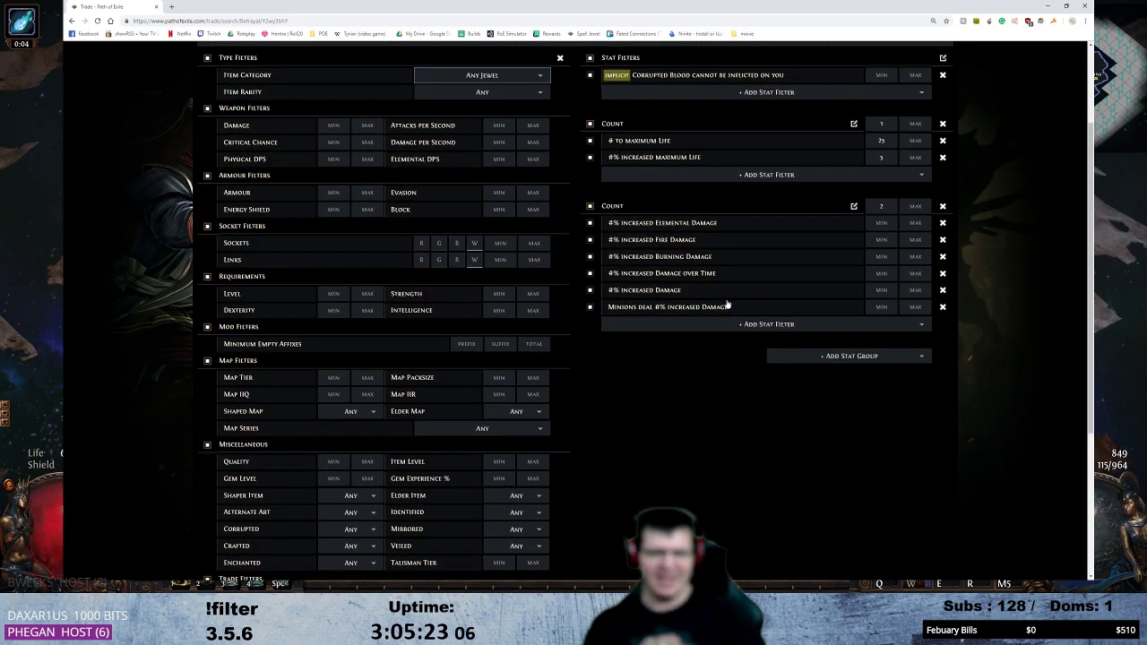
{"action": "scroll", "coordinate": [703, 273], "scroll_direction": "down", "scroll_amount": 1}
{"action": "scroll", "coordinate": [703, 269], "scroll_direction": "down", "scroll_amount": 2}
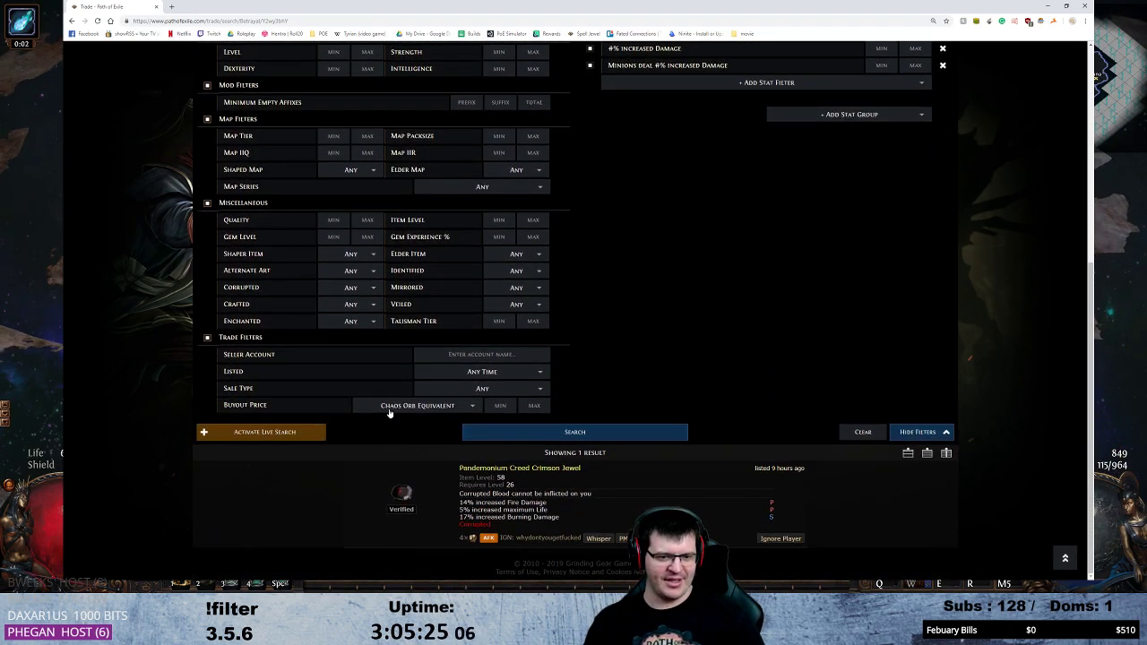
{"action": "scroll", "coordinate": [389, 412], "scroll_direction": "up", "scroll_amount": 5}
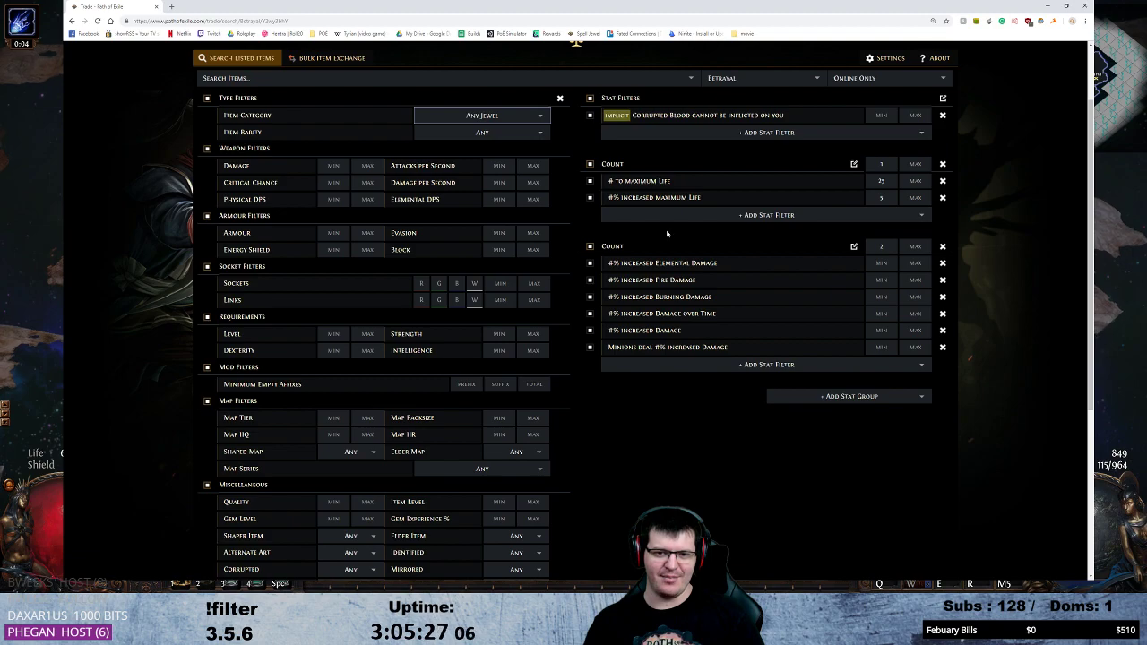
{"action": "left_click", "coordinate": [629, 250]}
{"action": "left_click", "coordinate": [629, 250]}
{"action": "scroll", "coordinate": [702, 342], "scroll_direction": "down", "scroll_amount": 3}
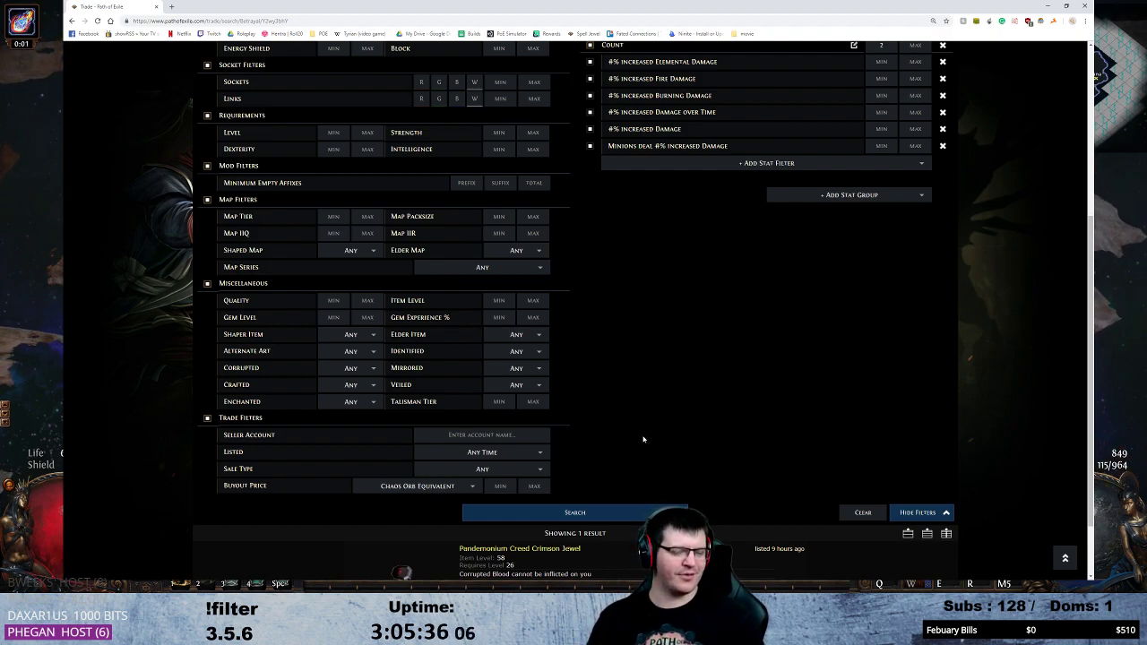
Cap the buyout price at 50 and run the search.
{"action": "left_click", "coordinate": [535, 485]}
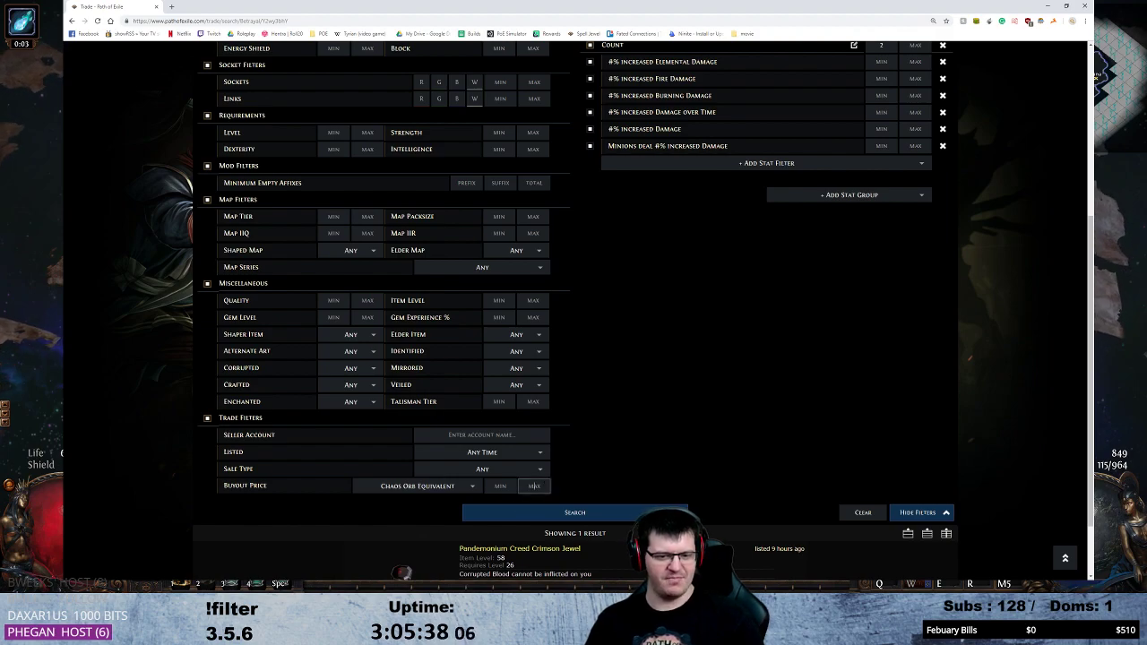
{"action": "type", "text": "50"}
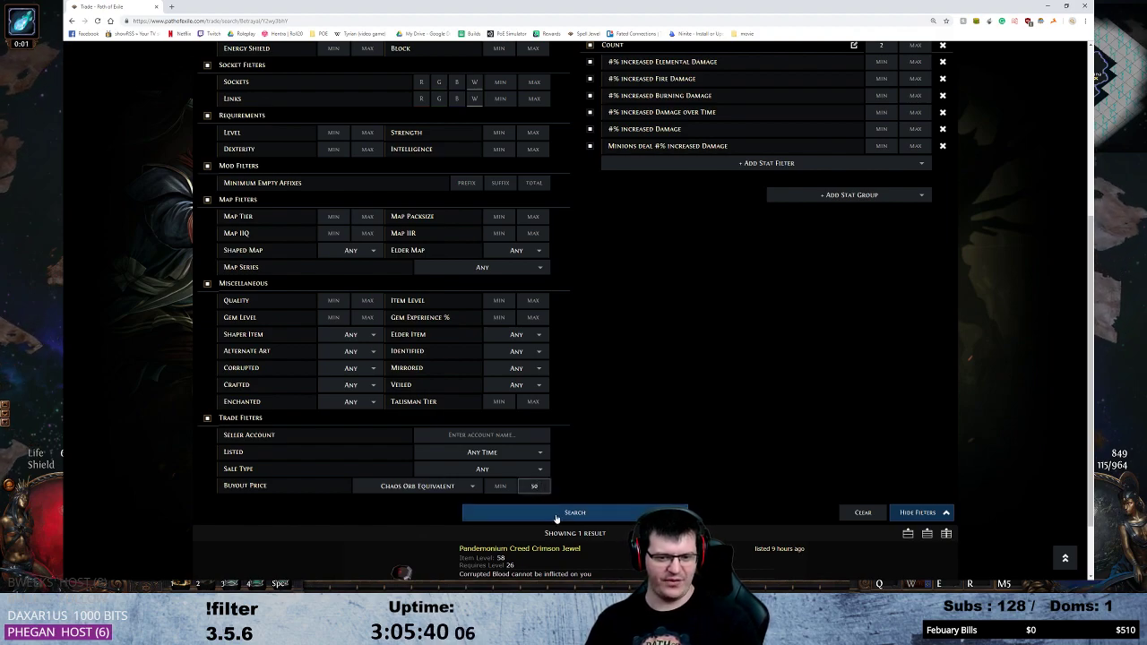
{"action": "left_click", "coordinate": [557, 513]}
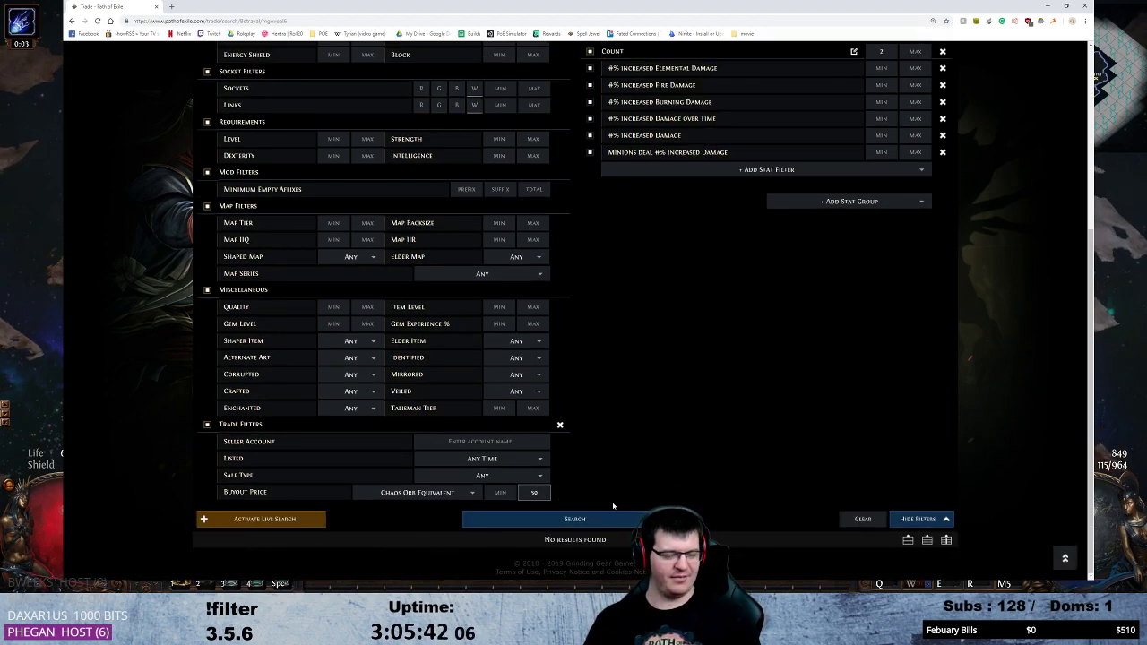
Set the damage Count minimum to 1, clear the 50 buyout cap, and search again.
{"action": "scroll", "coordinate": [716, 379], "scroll_direction": "up", "scroll_amount": 3}
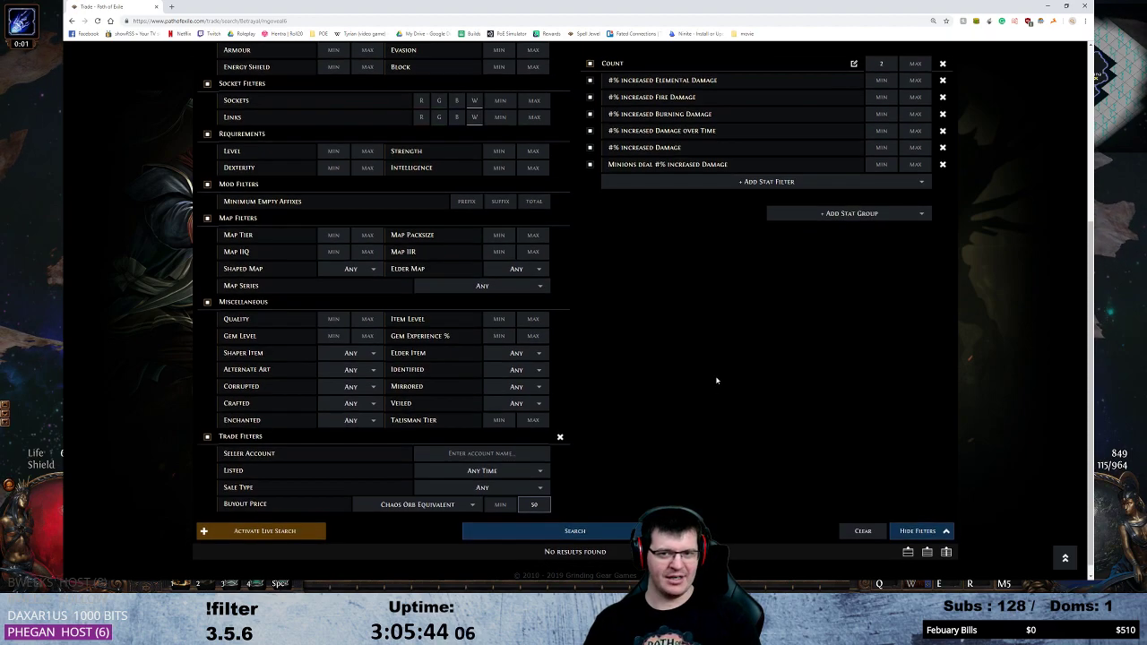
{"action": "type", "text": "1"}
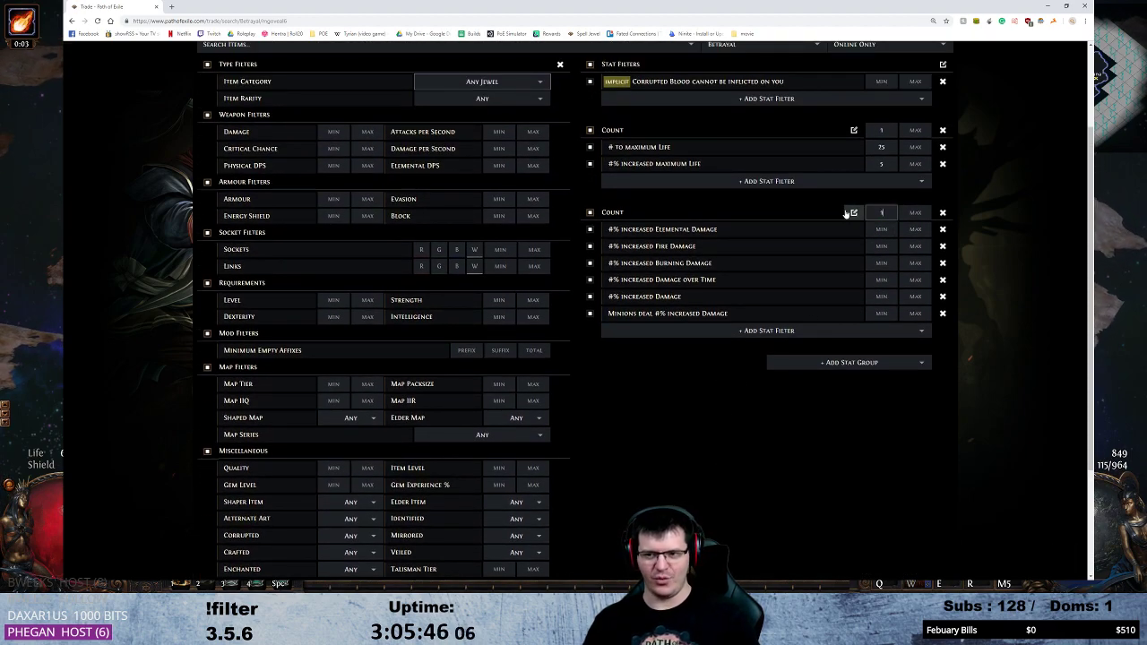
{"action": "key", "text": "Return"}
{"action": "scroll", "coordinate": [895, 412], "scroll_direction": "down", "scroll_amount": 3}
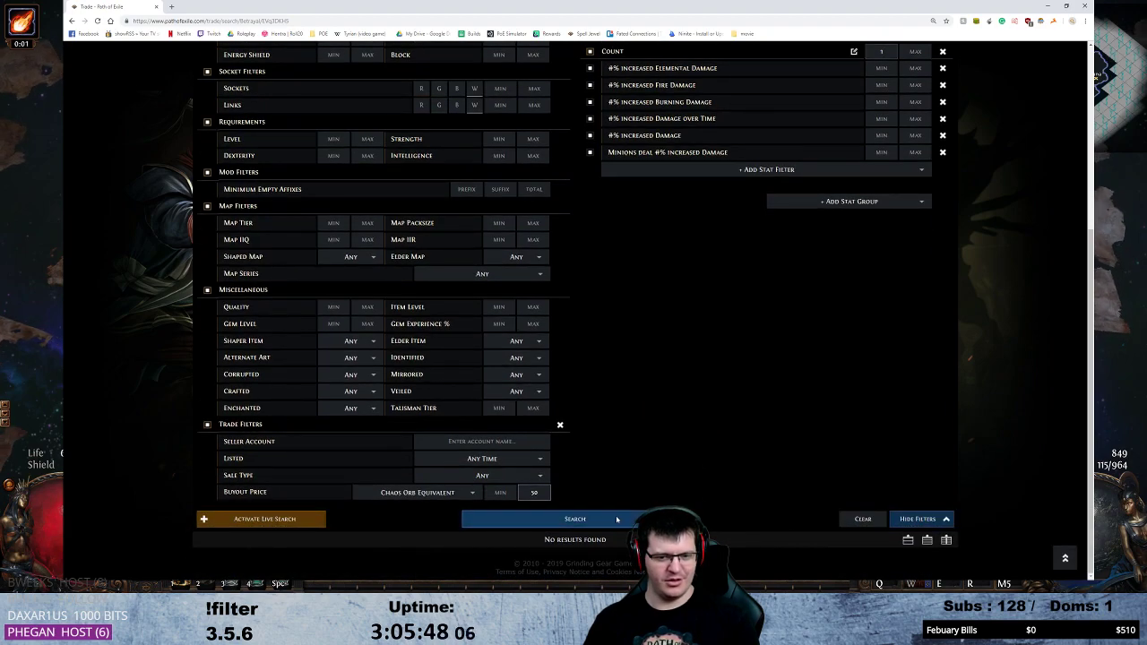
{"action": "double_click", "coordinate": [534, 492]}
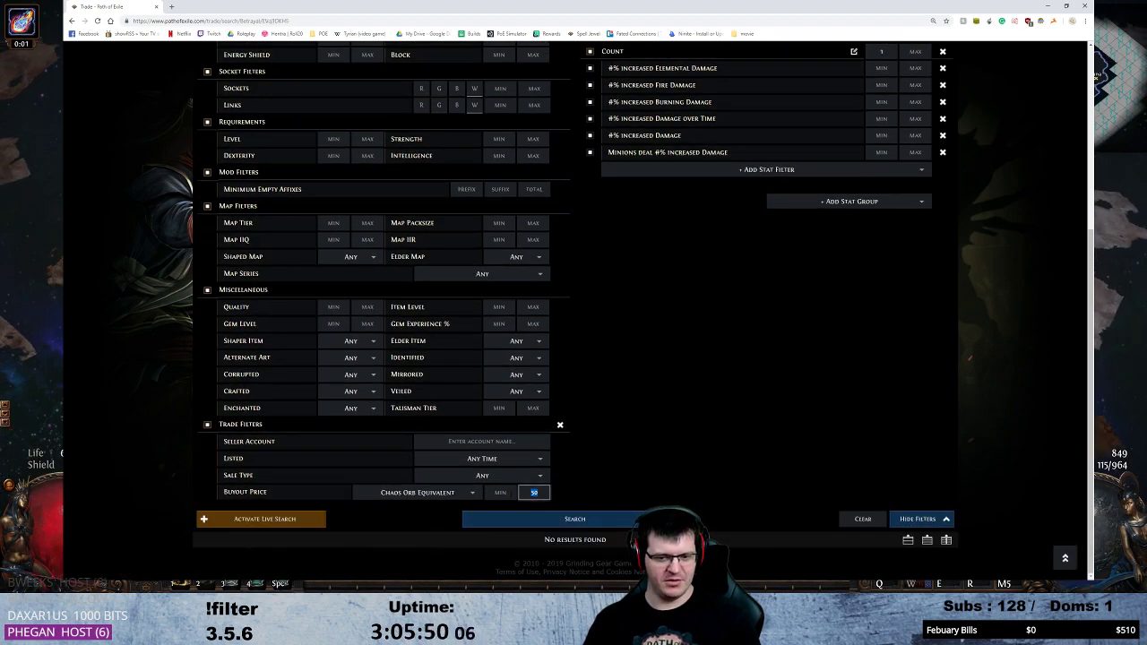
{"action": "left_click", "coordinate": [563, 524]}
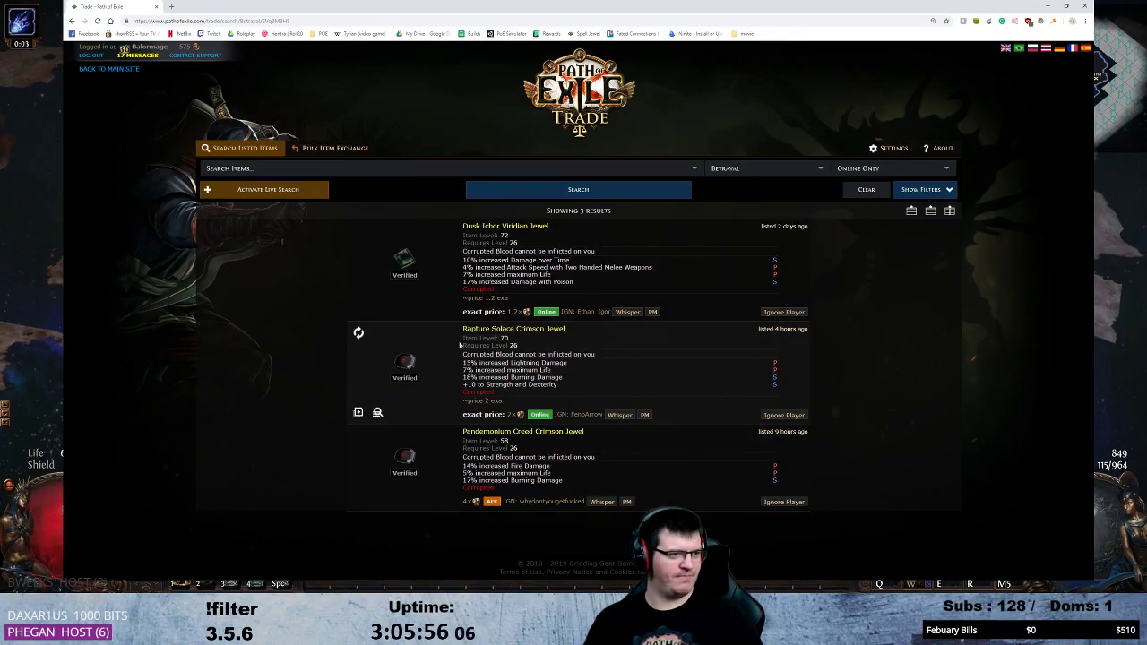
{"action": "left_click", "coordinate": [925, 189]}
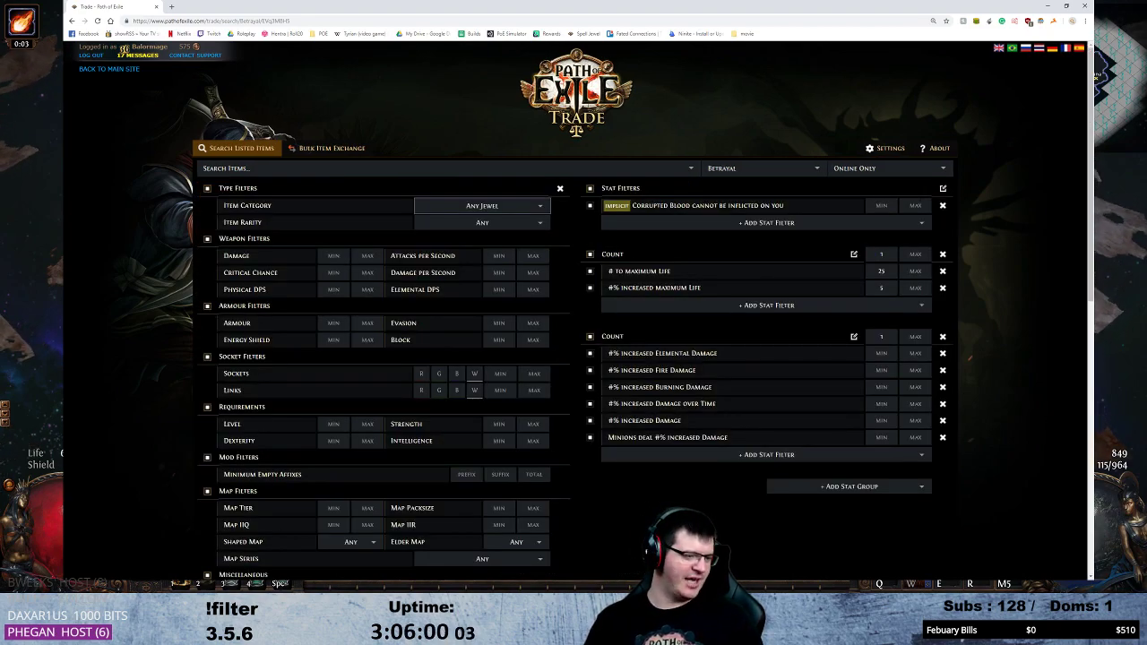